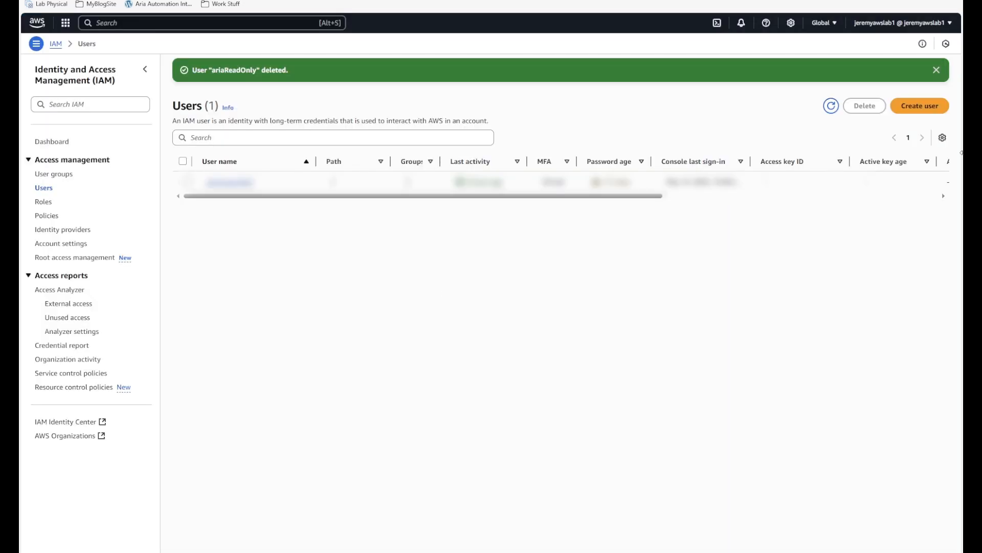
- Find and open the IAM service from the AWS console search
{"action": "left_click", "coordinate": [178, 30]}
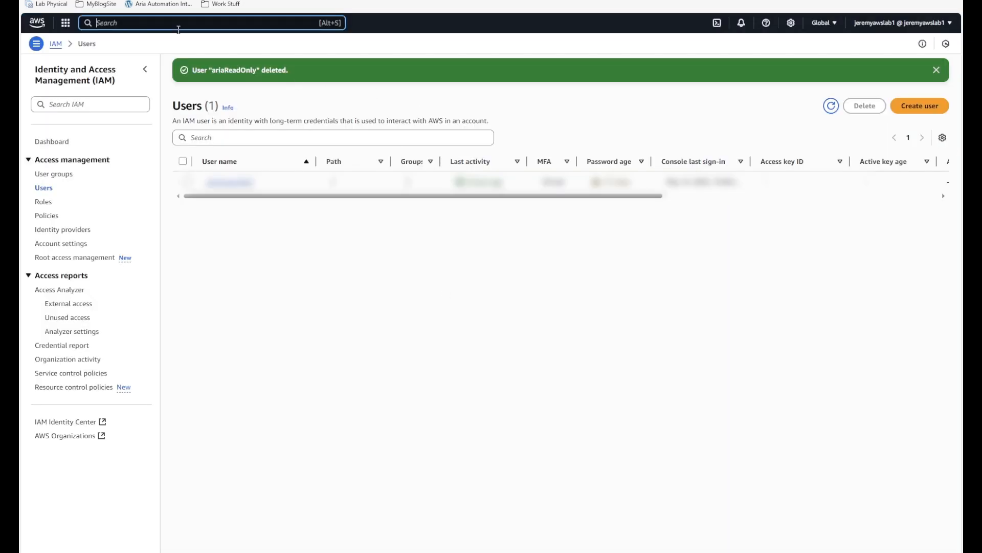
{"action": "type", "text": "iam"}
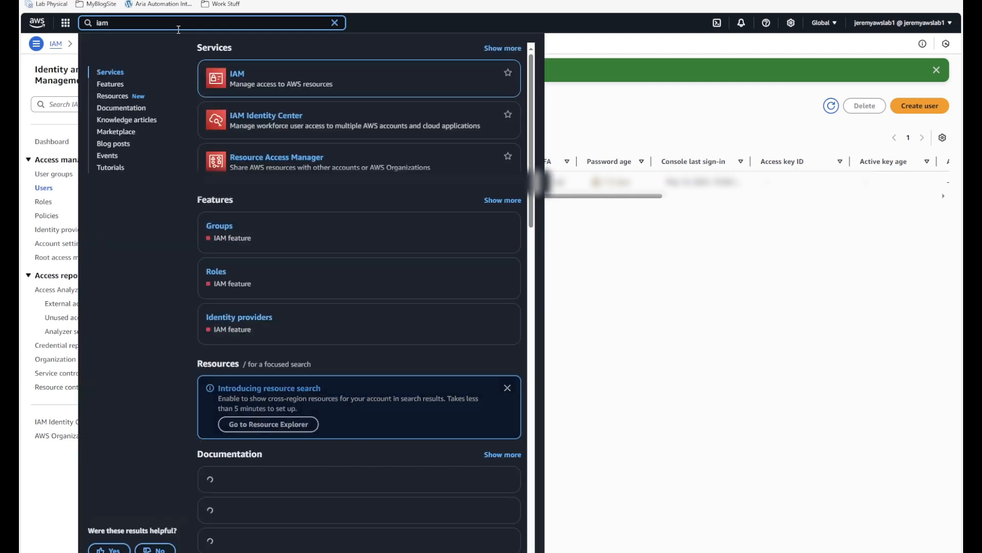
{"action": "mouse_move", "coordinate": [256, 83]}
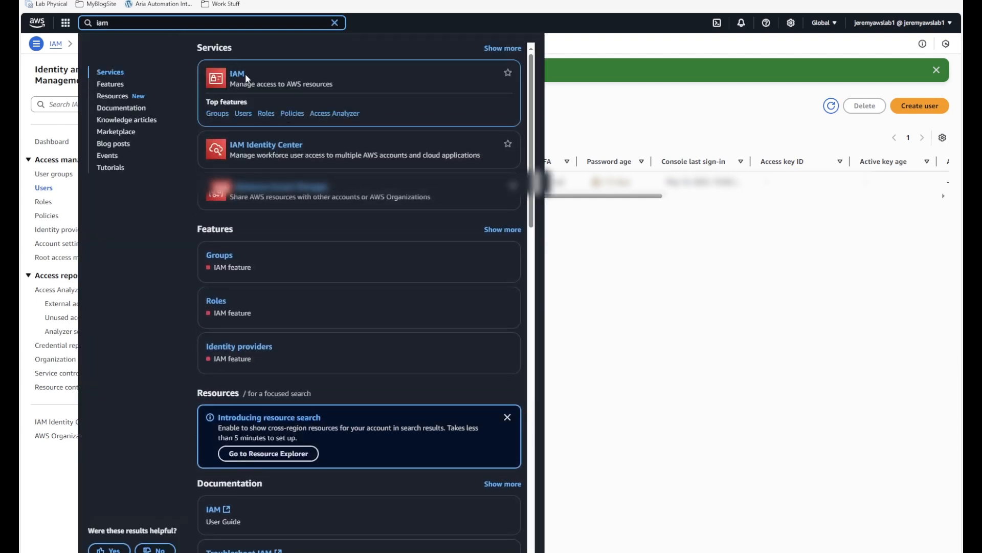
{"action": "left_click", "coordinate": [870, 201]}
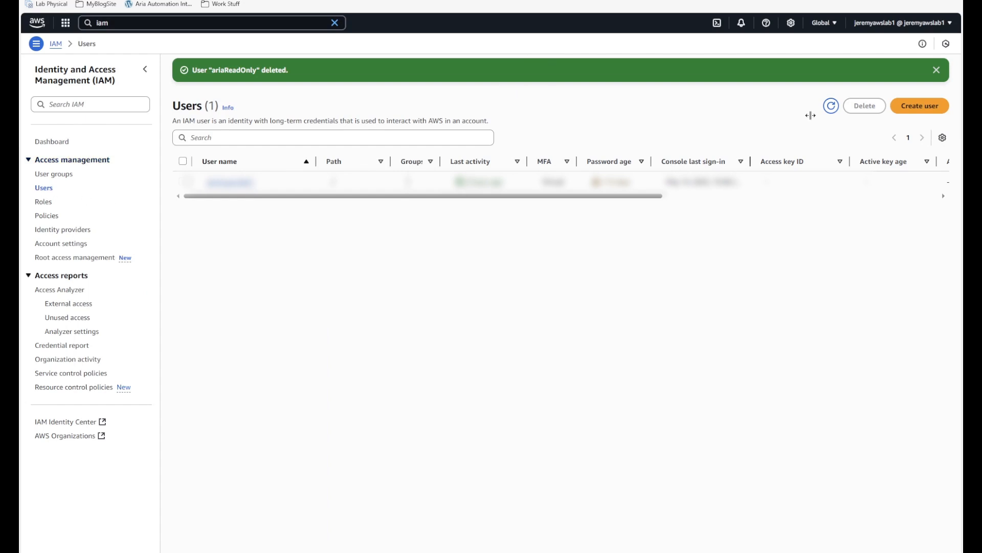
- Create the IAM user AriaFullAdmin as a member of the Full-Admins group
{"action": "left_click", "coordinate": [919, 106]}
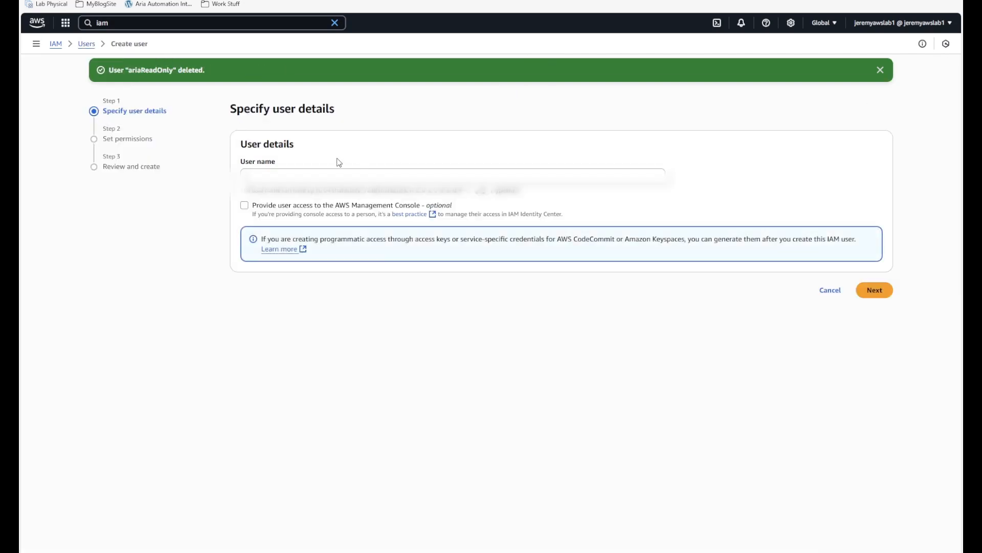
{"action": "left_click", "coordinate": [311, 175]}
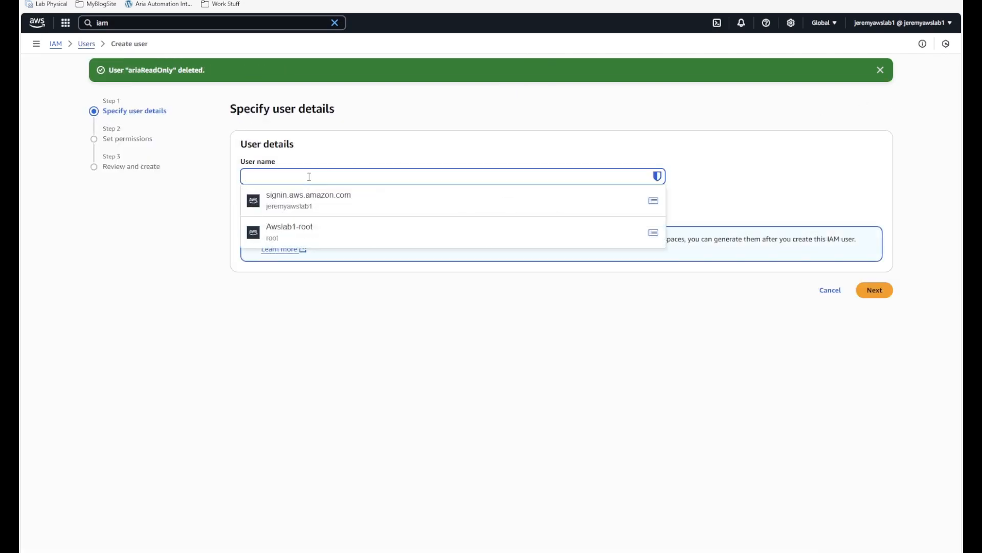
{"action": "type", "text": "AriaFullAdmin"}
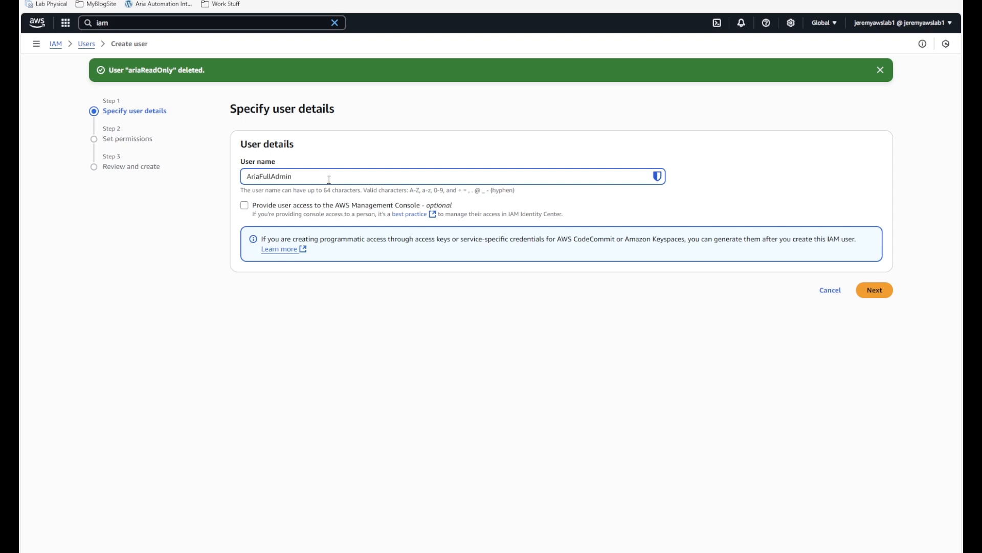
{"action": "left_click", "coordinate": [866, 290]}
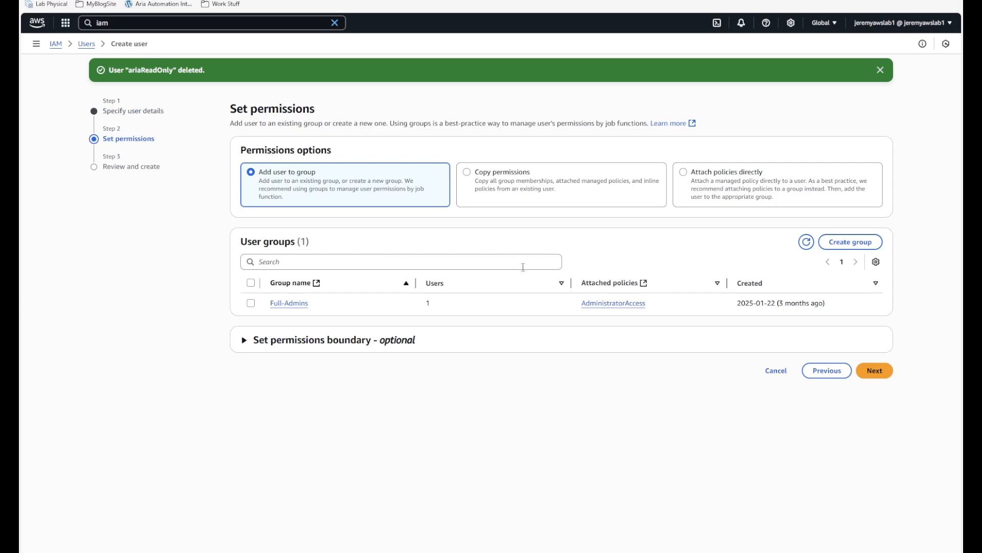
{"action": "left_click", "coordinate": [251, 303]}
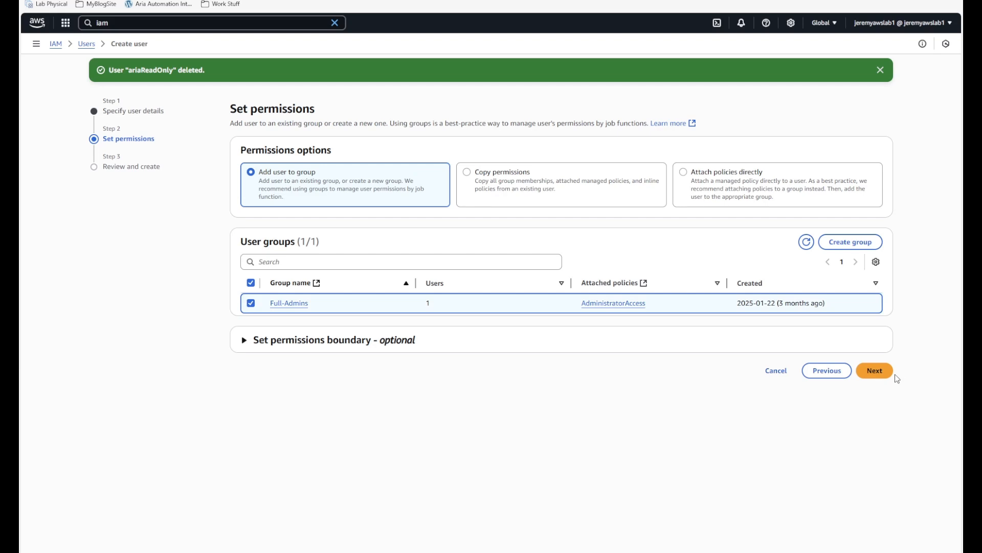
{"action": "left_click", "coordinate": [869, 374]}
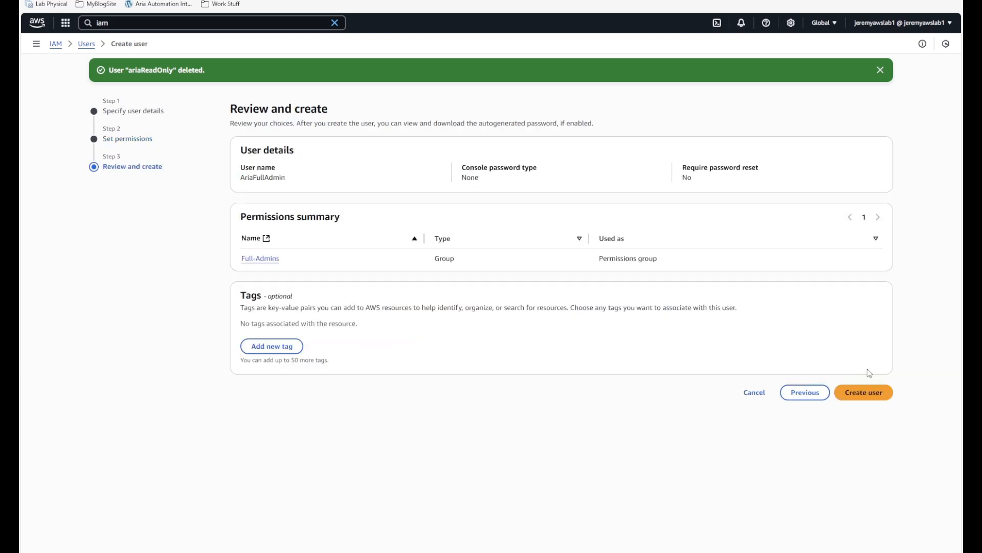
{"action": "left_click", "coordinate": [884, 394]}
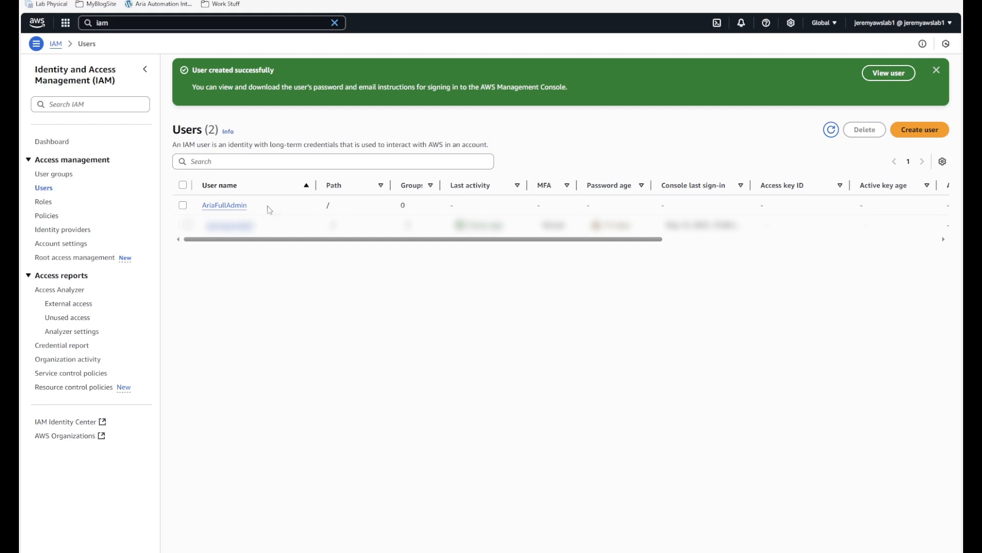
- Start a new access key for AriaFullAdmin with the Other use case
{"action": "left_click", "coordinate": [223, 205]}
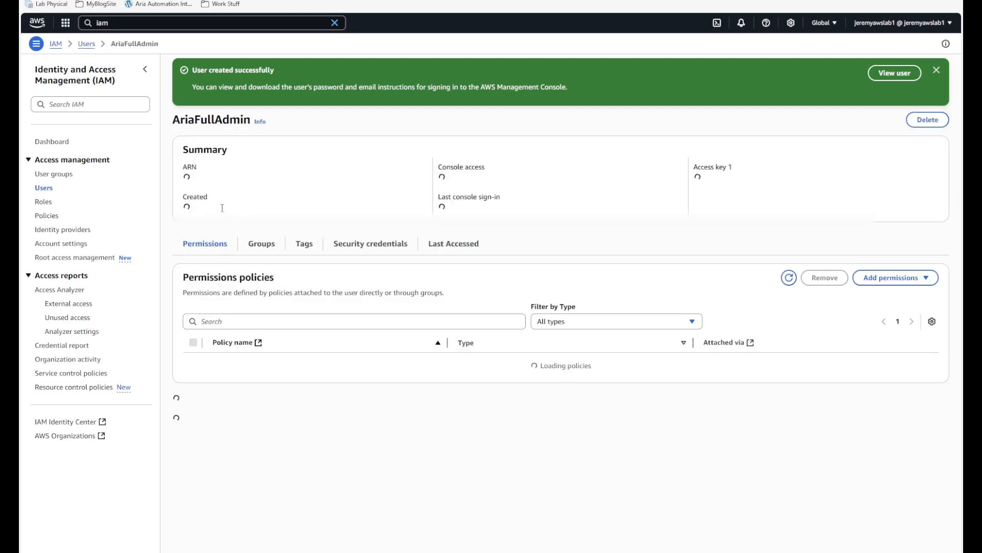
{"action": "left_click", "coordinate": [367, 260]}
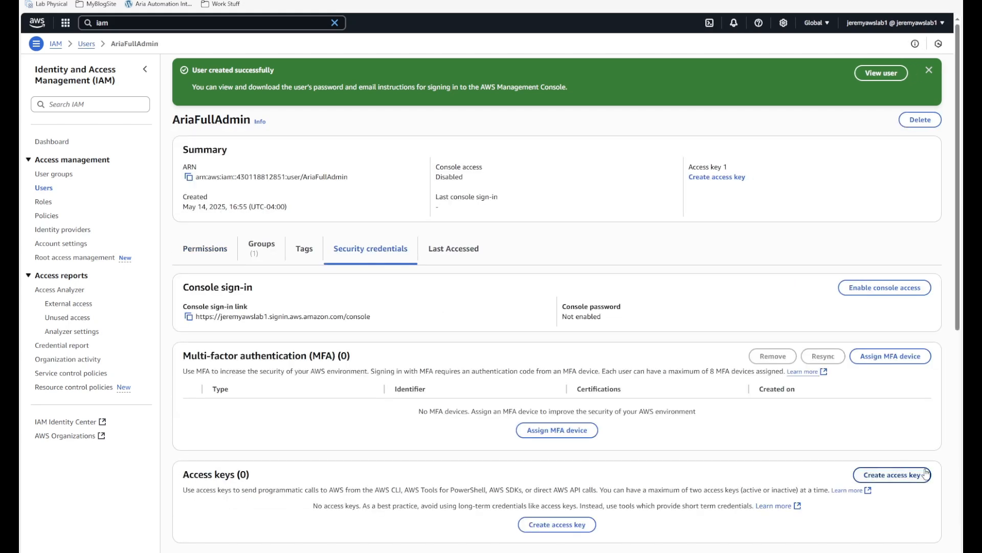
{"action": "left_click", "coordinate": [900, 476]}
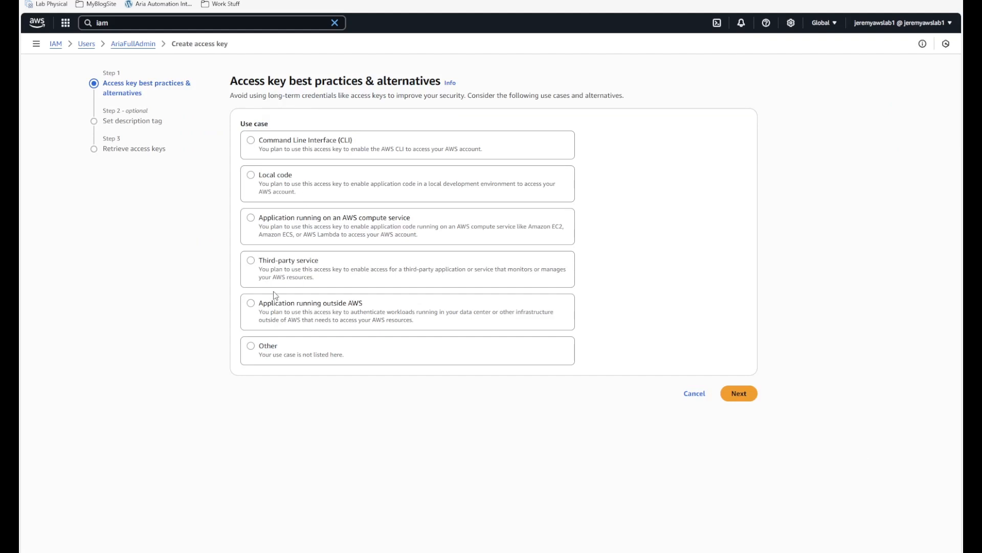
{"action": "left_click", "coordinate": [251, 350]}
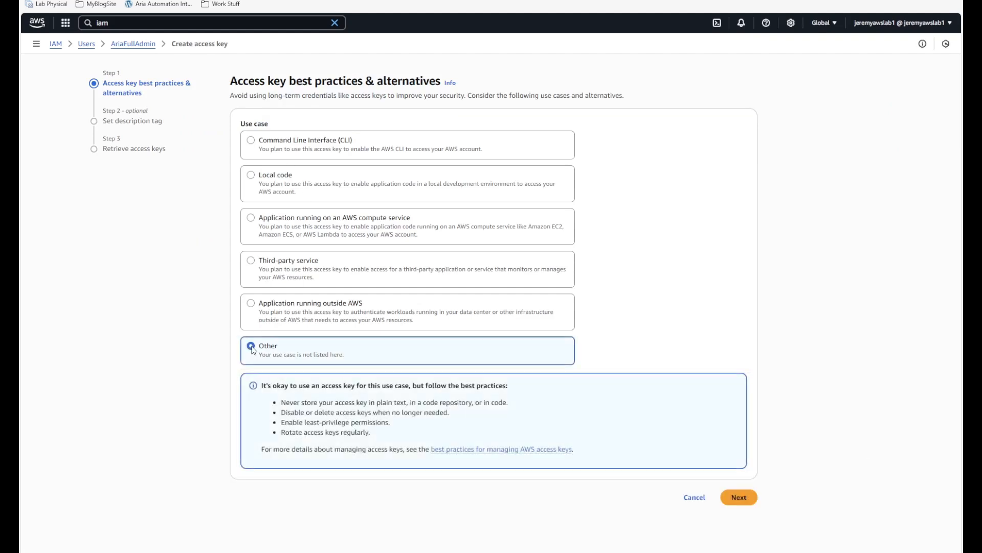
{"action": "left_click", "coordinate": [737, 498]}
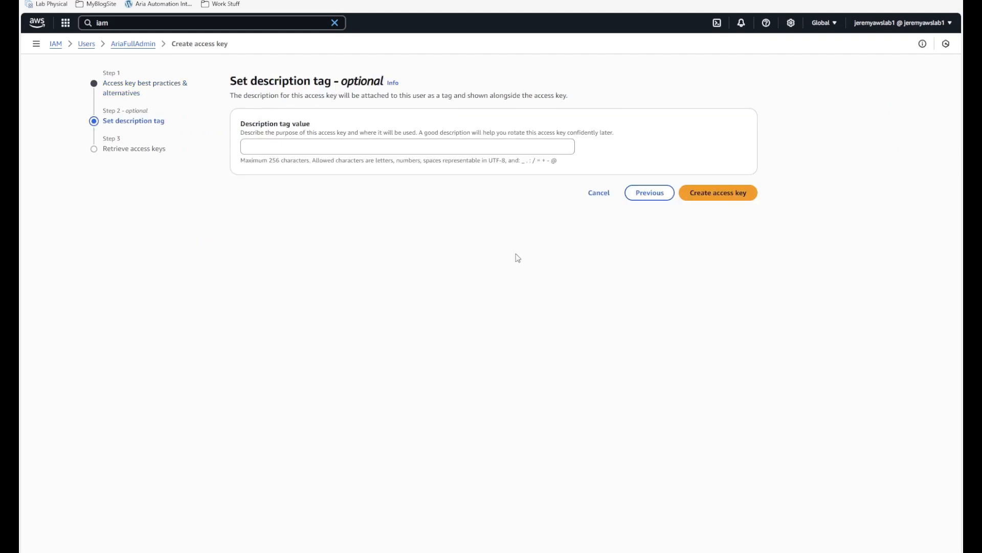
- Describe the key as 'Aria Admin Access Key', create it and copy its access key ID
{"action": "left_click", "coordinate": [361, 152]}
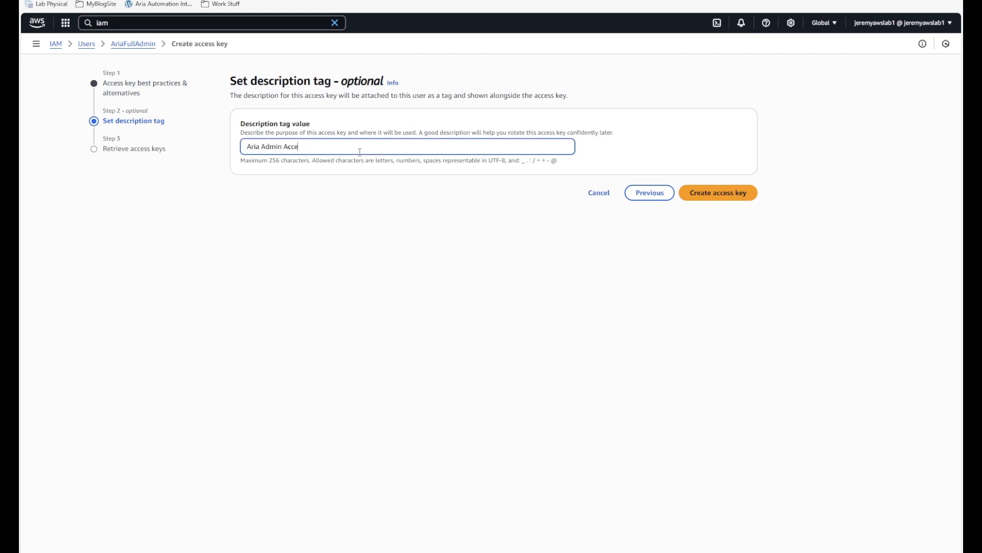
{"action": "left_click", "coordinate": [726, 192]}
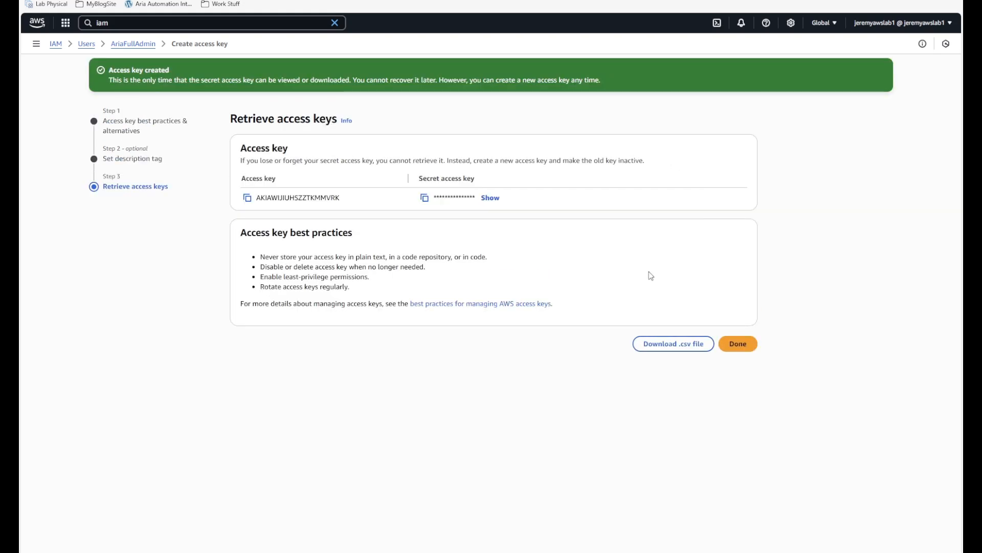
{"action": "left_click", "coordinate": [246, 199]}
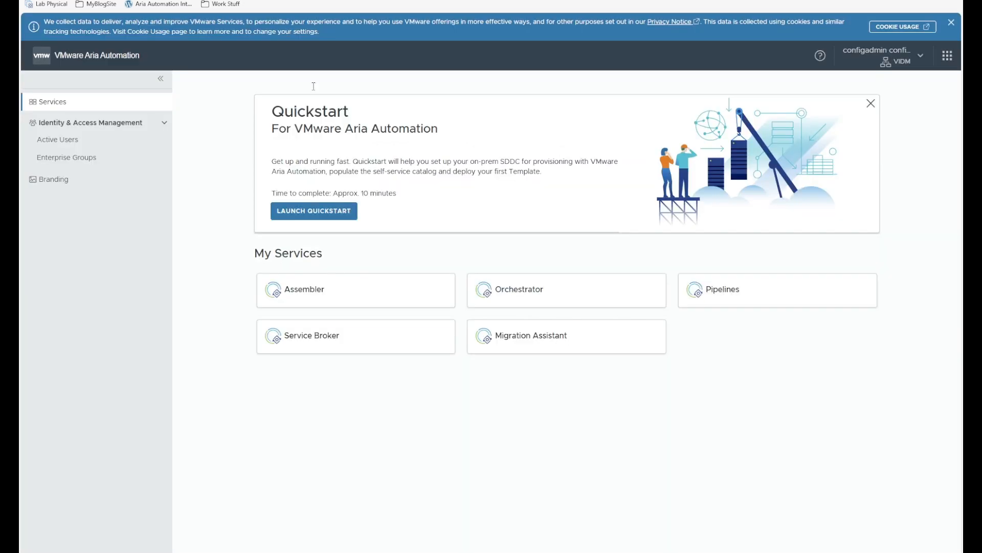
- In Assembler Cloud Accounts, begin an Amazon Web Services account named 'AWS Account'
{"action": "left_click", "coordinate": [330, 290]}
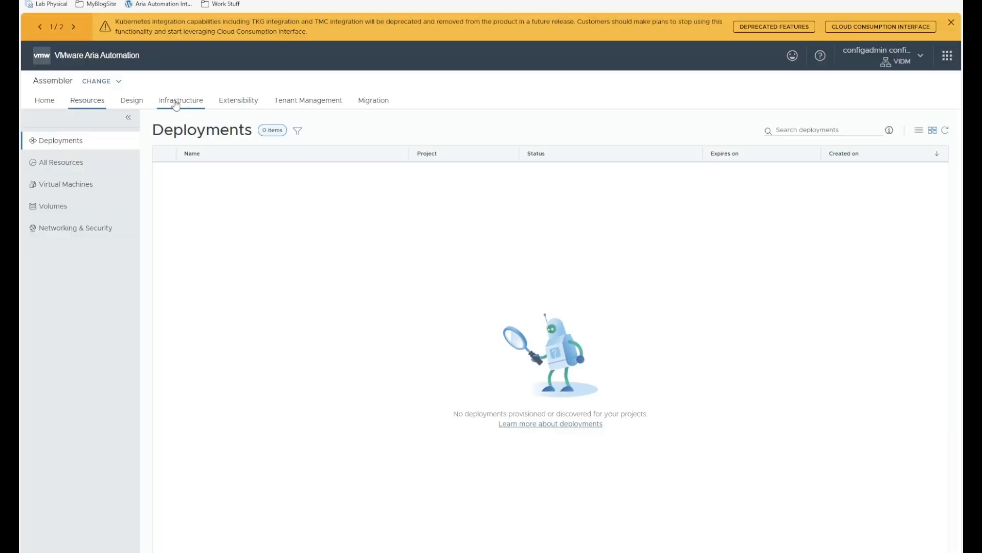
{"action": "left_click", "coordinate": [176, 105]}
{"action": "scroll", "coordinate": [82, 532], "scroll_direction": "down", "scroll_amount": 4}
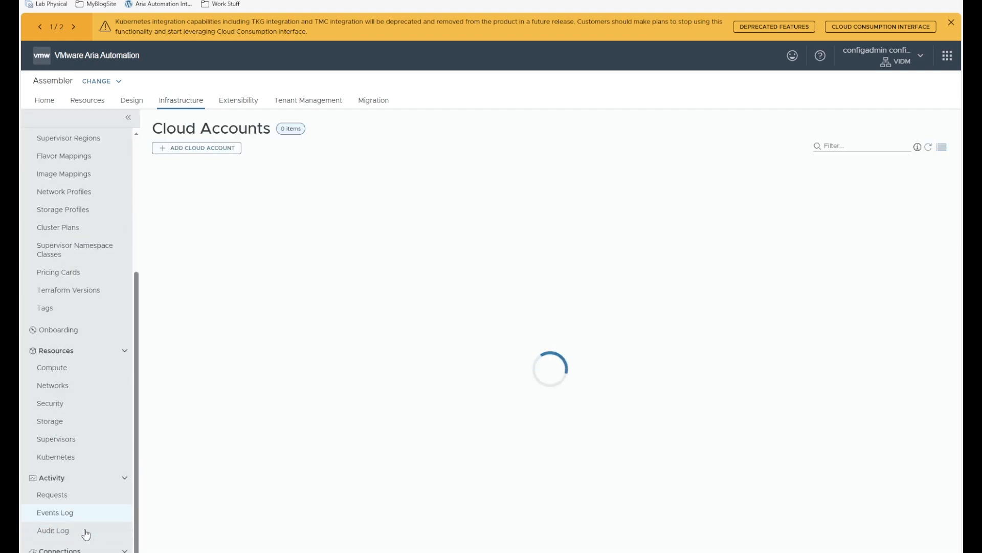
{"action": "left_click", "coordinate": [203, 151]}
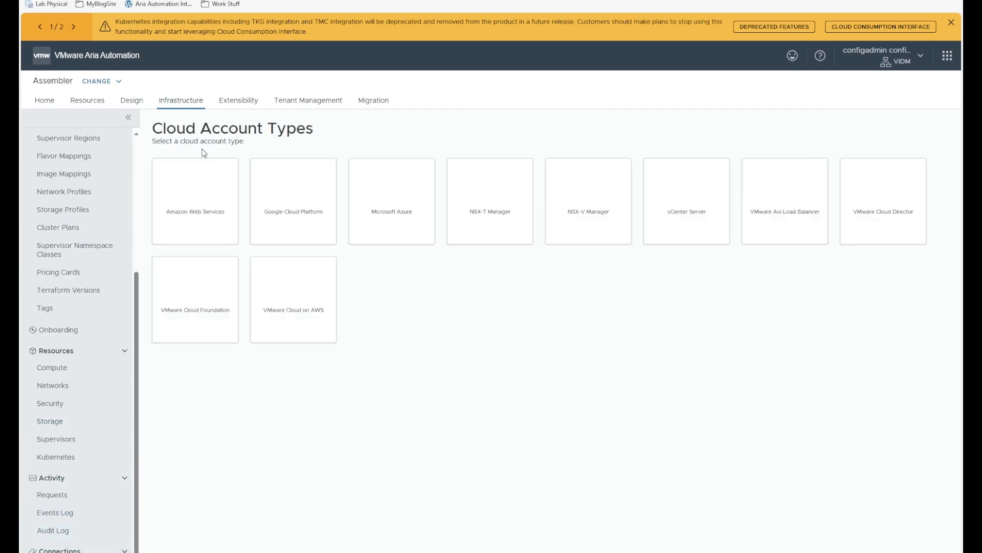
{"action": "left_click", "coordinate": [192, 206]}
{"action": "left_click", "coordinate": [321, 179]}
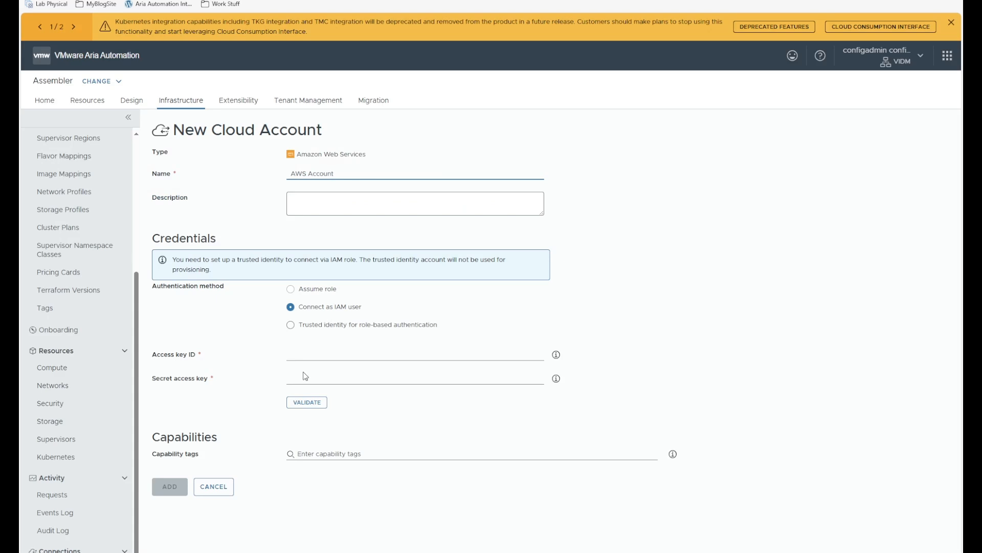
- Paste the IAM access key ID and secret access key, then validate the credentials
{"action": "left_click", "coordinate": [296, 353]}
{"action": "key", "text": "ctrl+v"}
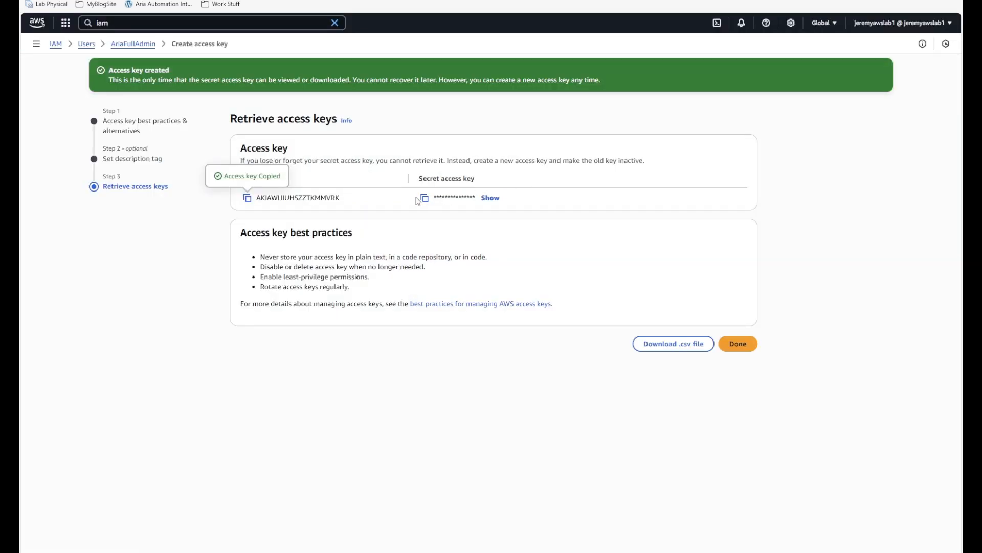
{"action": "left_click", "coordinate": [425, 199]}
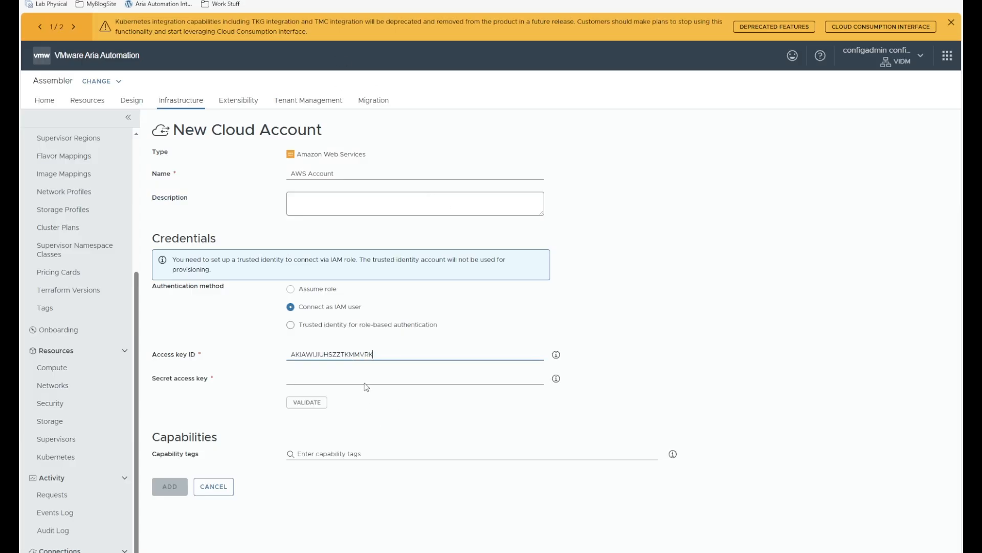
{"action": "left_click", "coordinate": [367, 382]}
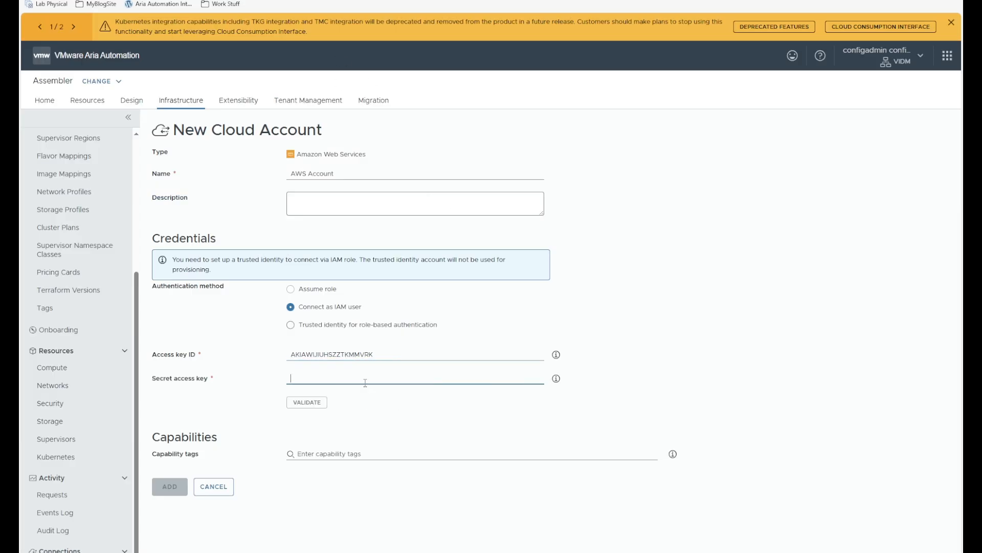
{"action": "key", "text": "ctrl+v"}
{"action": "left_click", "coordinate": [307, 402]}
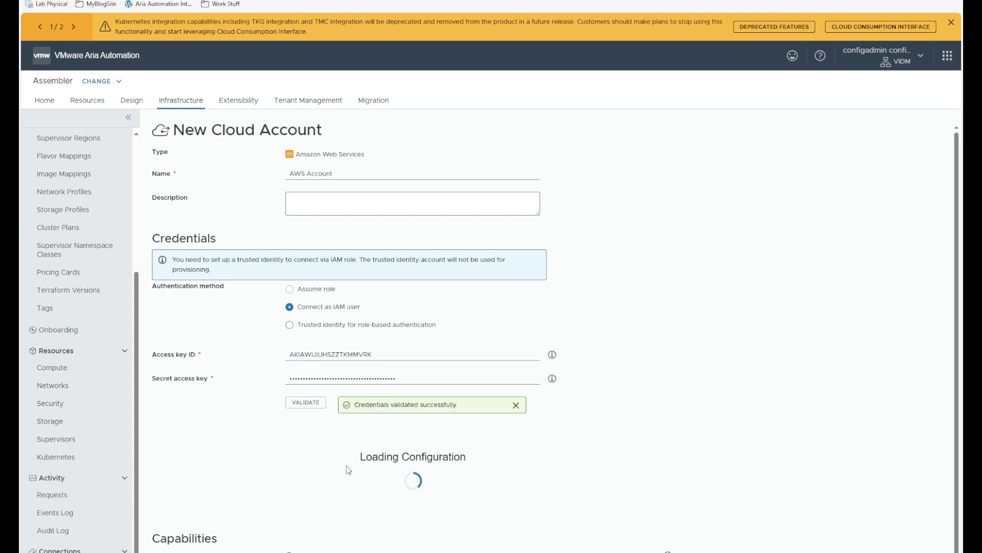
- Enable provisioning in us-east-1, us-east-2, us-west-1 and us-west-2
{"action": "scroll", "coordinate": [343, 472], "scroll_direction": "down", "scroll_amount": 10}
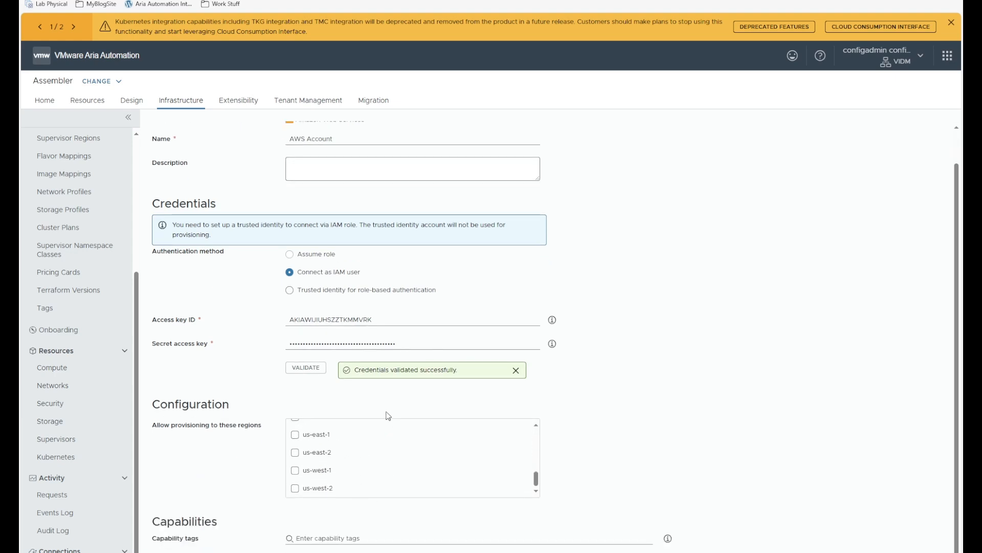
{"action": "left_click", "coordinate": [295, 434]}
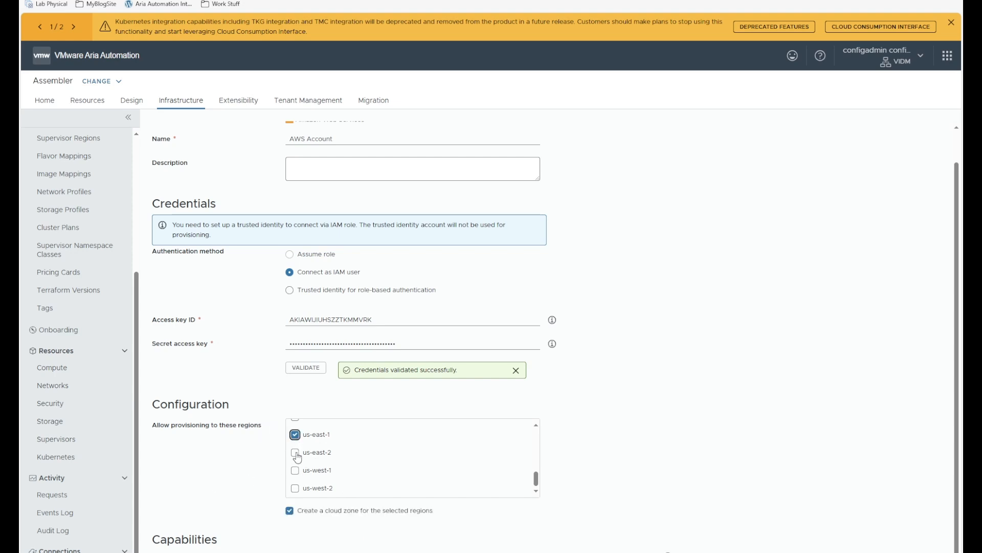
{"action": "left_click", "coordinate": [294, 452]}
{"action": "left_click", "coordinate": [294, 469]}
{"action": "left_click", "coordinate": [295, 488]}
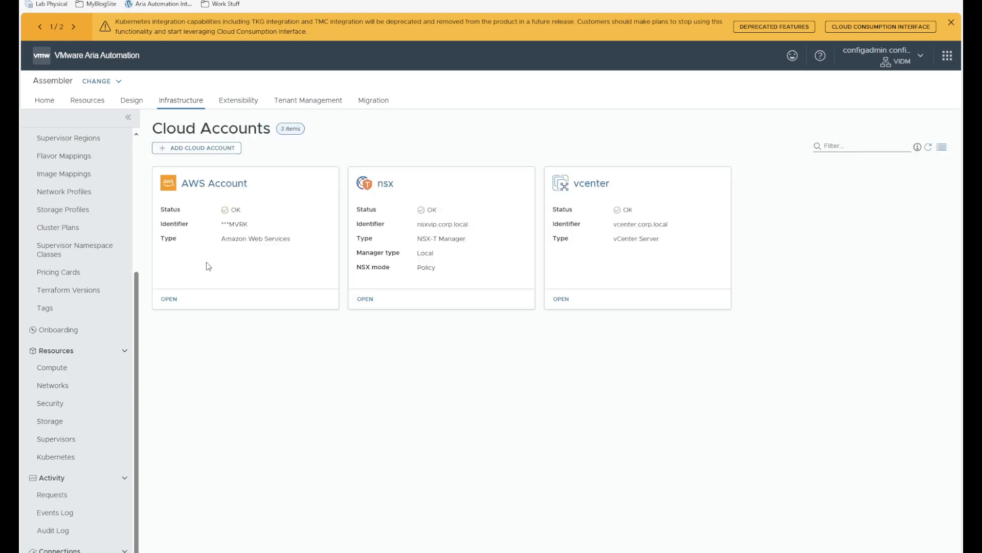
- Open the AWS Account / us-east-1 cloud zone's computes, then discard the manual-selection change
{"action": "scroll", "coordinate": [74, 287], "scroll_direction": "up", "scroll_amount": 4}
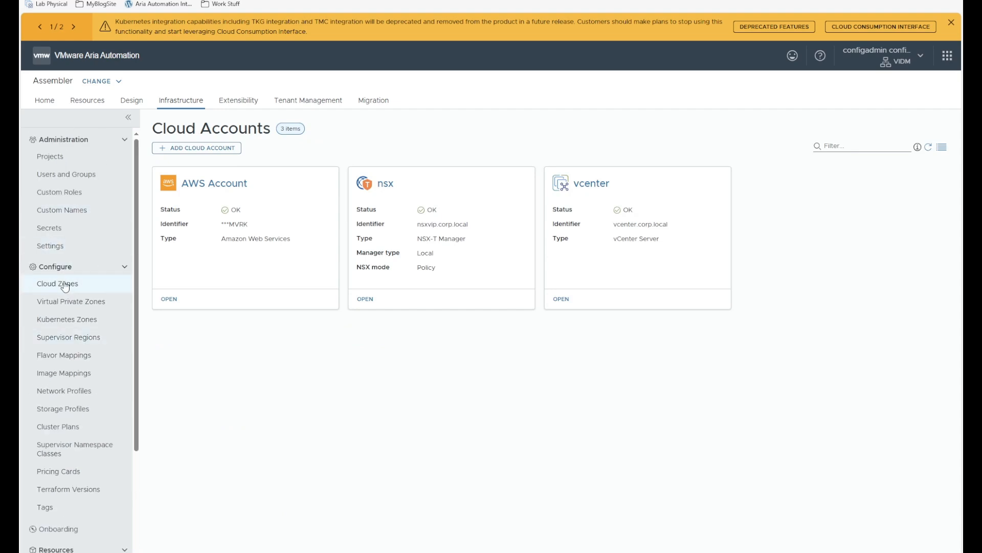
{"action": "left_click", "coordinate": [64, 287]}
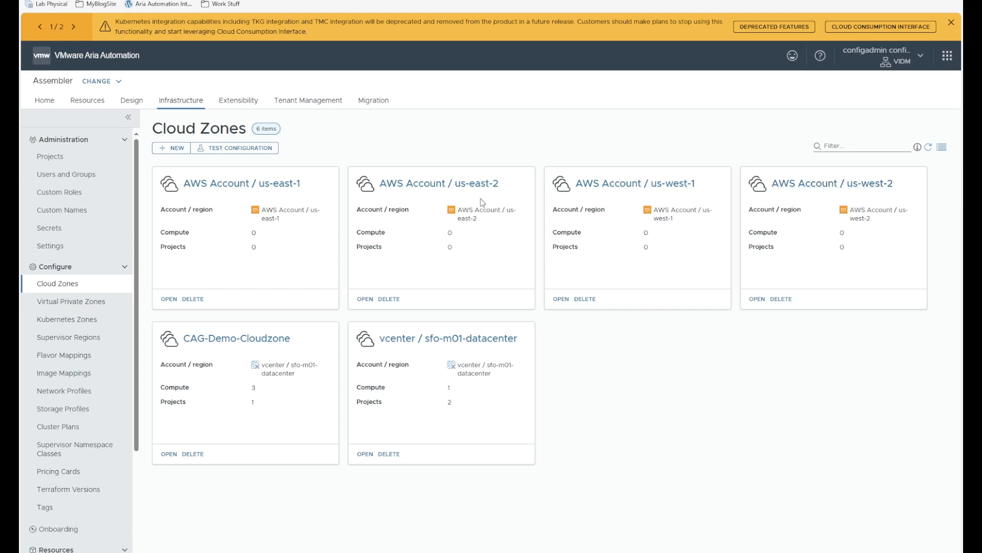
{"action": "left_click", "coordinate": [266, 184]}
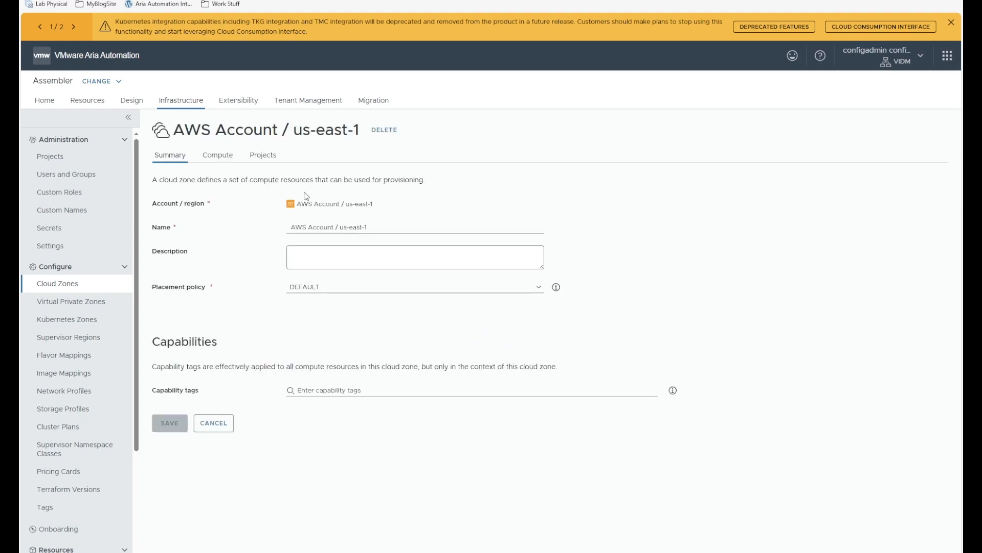
{"action": "left_click", "coordinate": [215, 155]}
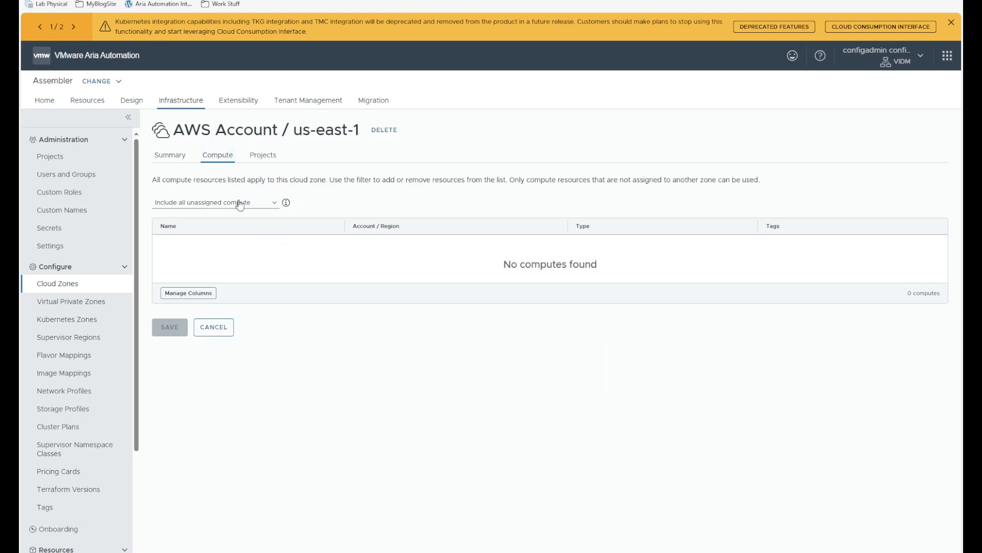
{"action": "left_click", "coordinate": [201, 210]}
{"action": "left_click", "coordinate": [187, 230]}
{"action": "left_click", "coordinate": [222, 362]}
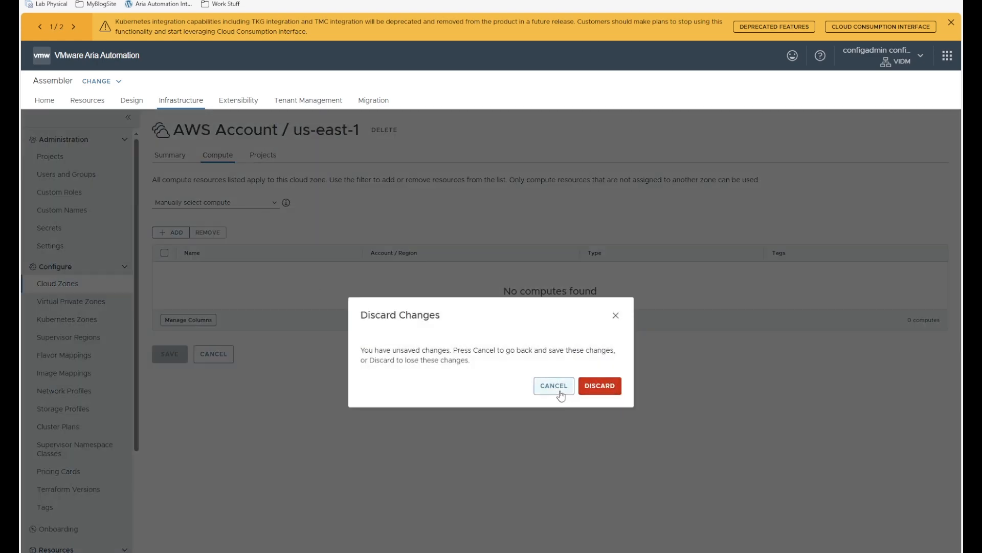
{"action": "left_click", "coordinate": [561, 394]}
{"action": "left_click", "coordinate": [215, 354]}
{"action": "left_click", "coordinate": [607, 386]}
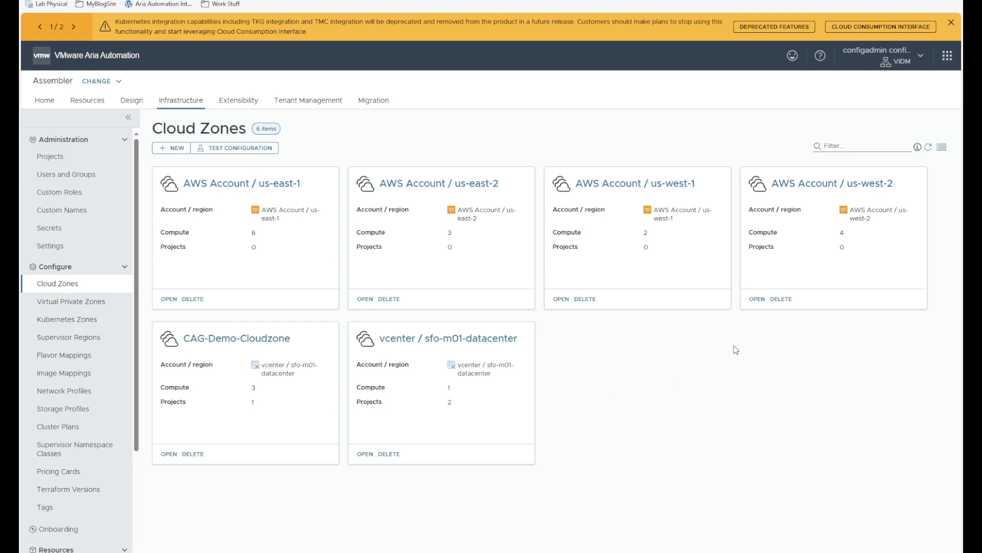
- Reopen the us-east-1 zone, review its six availability-zone computes, and leave without saving
{"action": "left_click", "coordinate": [170, 300]}
{"action": "left_click", "coordinate": [217, 155]}
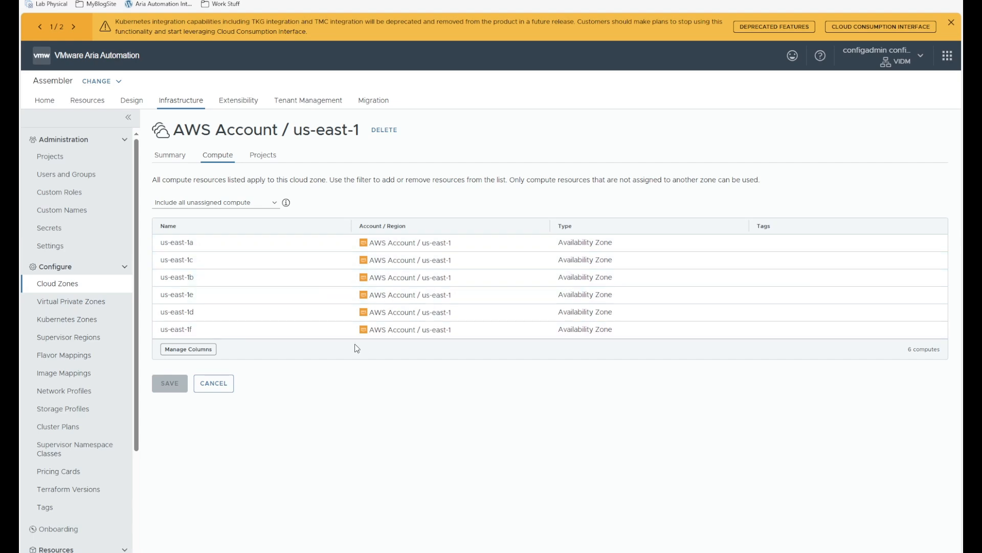
{"action": "left_click", "coordinate": [221, 387]}
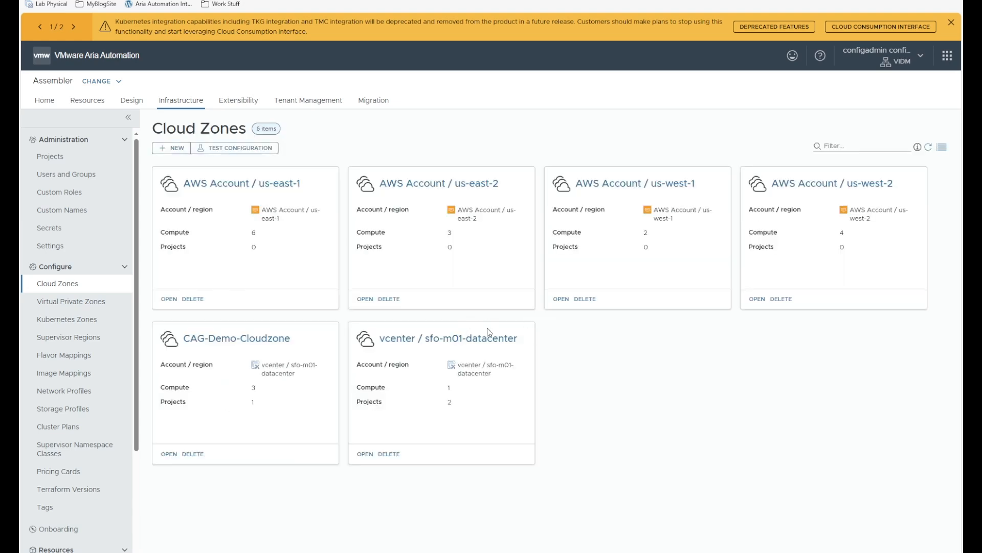
{"action": "scroll", "coordinate": [59, 511], "scroll_direction": "down", "scroll_amount": 4}
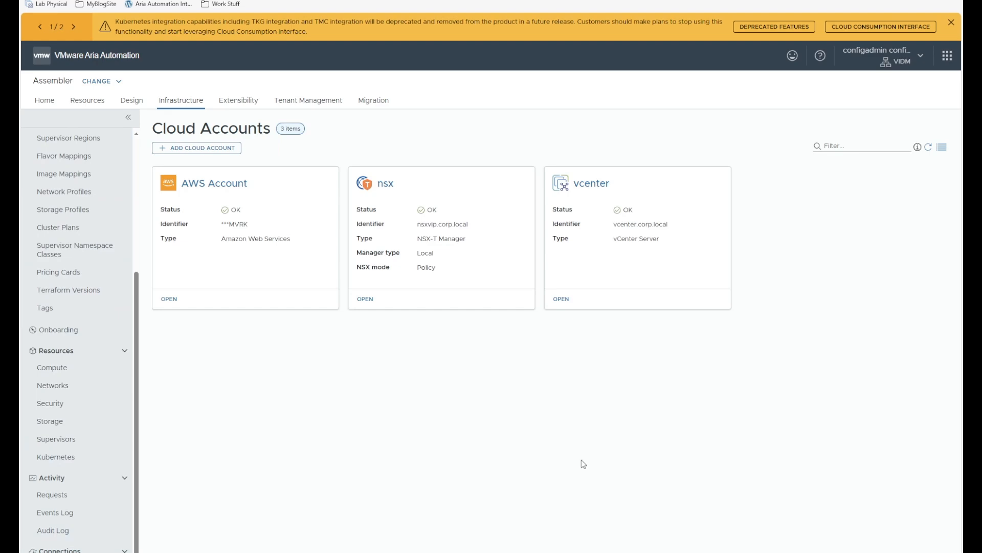
- Open the AWS Account cloud account and confirm its deletion
{"action": "left_click", "coordinate": [172, 299]}
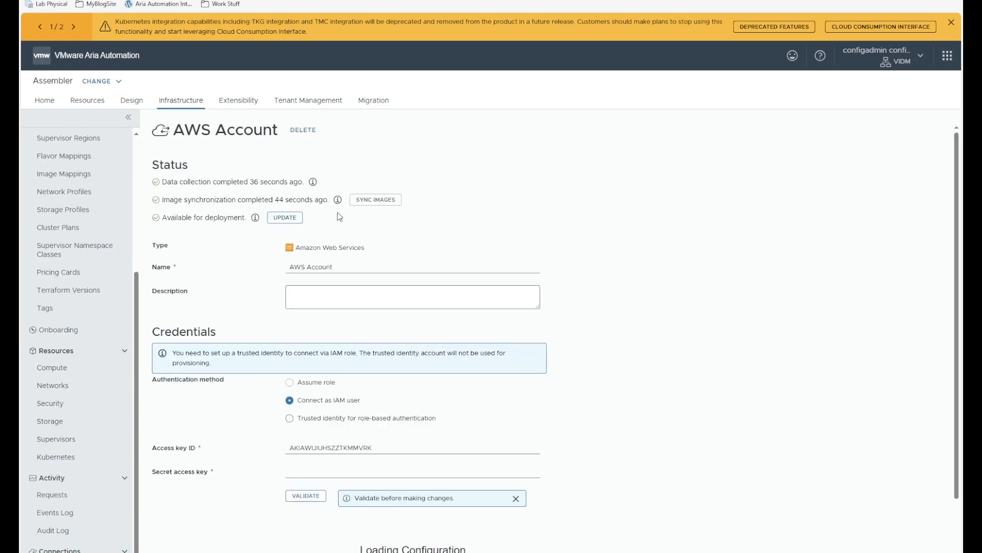
{"action": "left_click", "coordinate": [302, 131]}
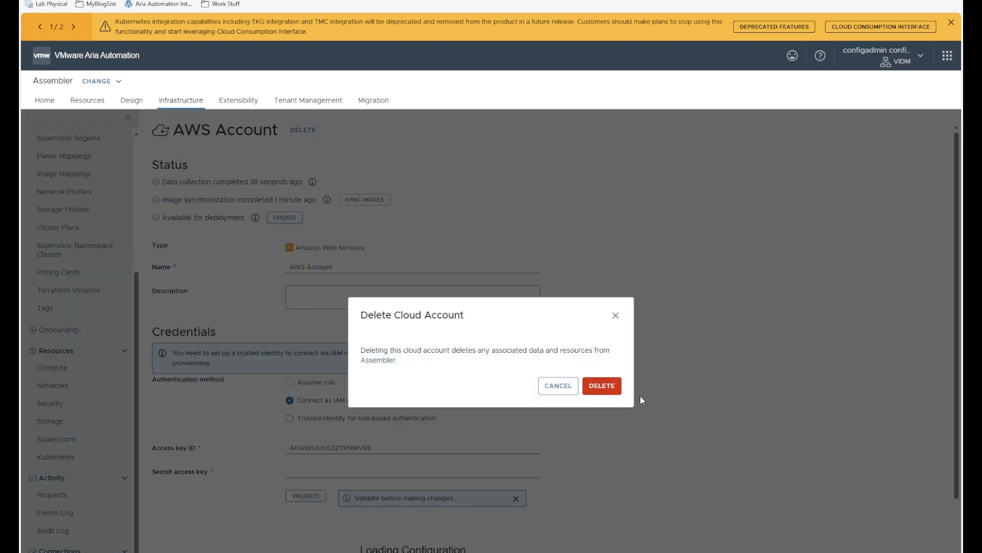
{"action": "left_click", "coordinate": [601, 385]}
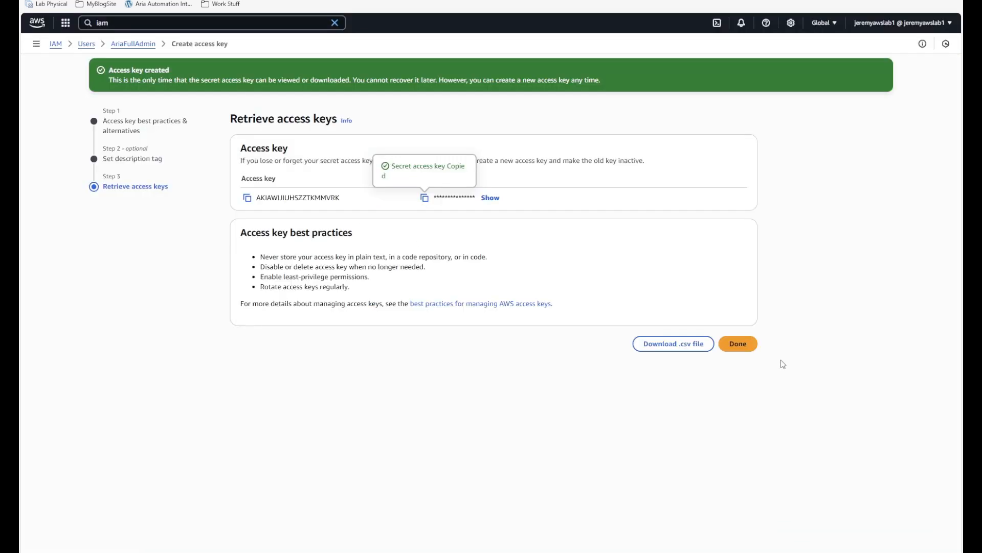
- Close the access key wizard, deactivate the key, and delete AriaFullAdmin by confirming with 'confirm'
{"action": "left_click", "coordinate": [740, 343]}
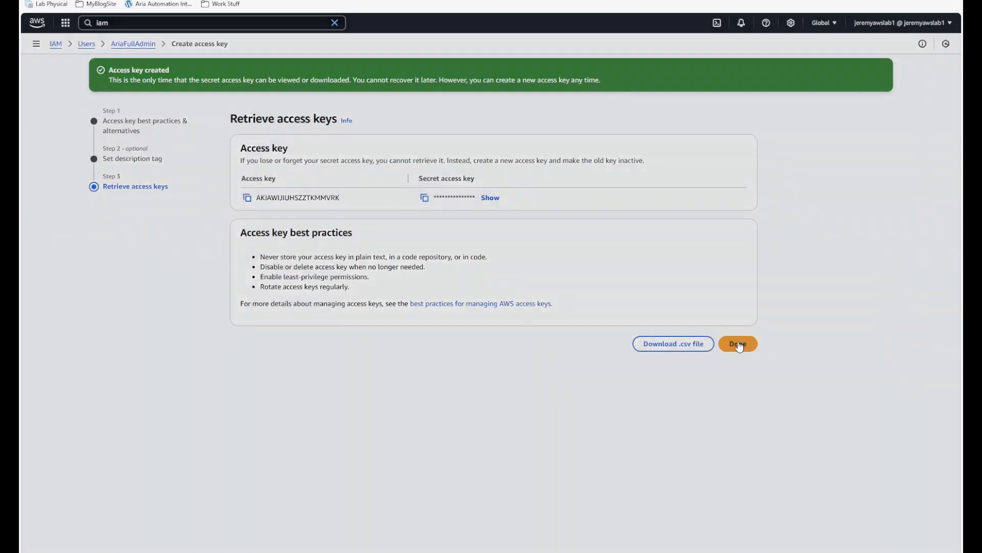
{"action": "left_click", "coordinate": [605, 332]}
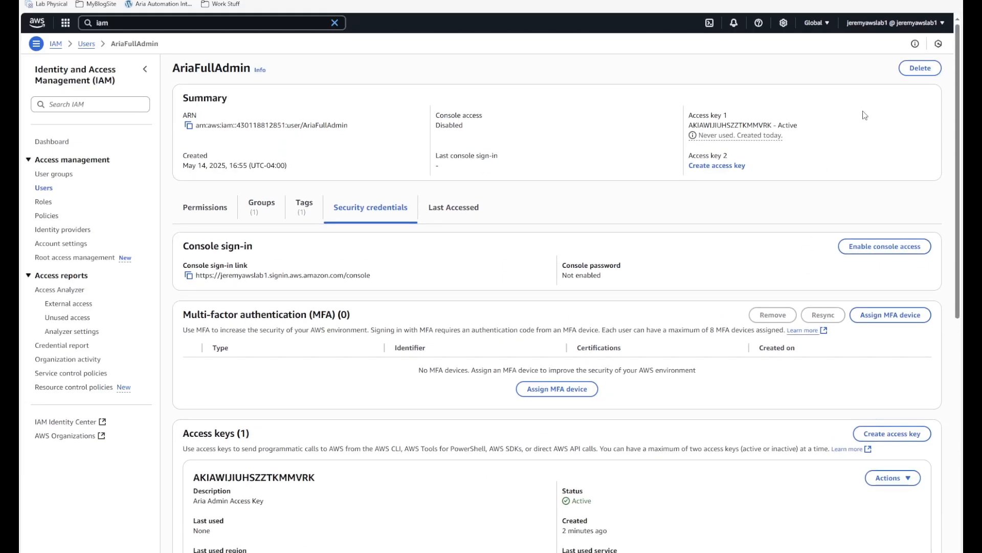
{"action": "left_click", "coordinate": [921, 68]}
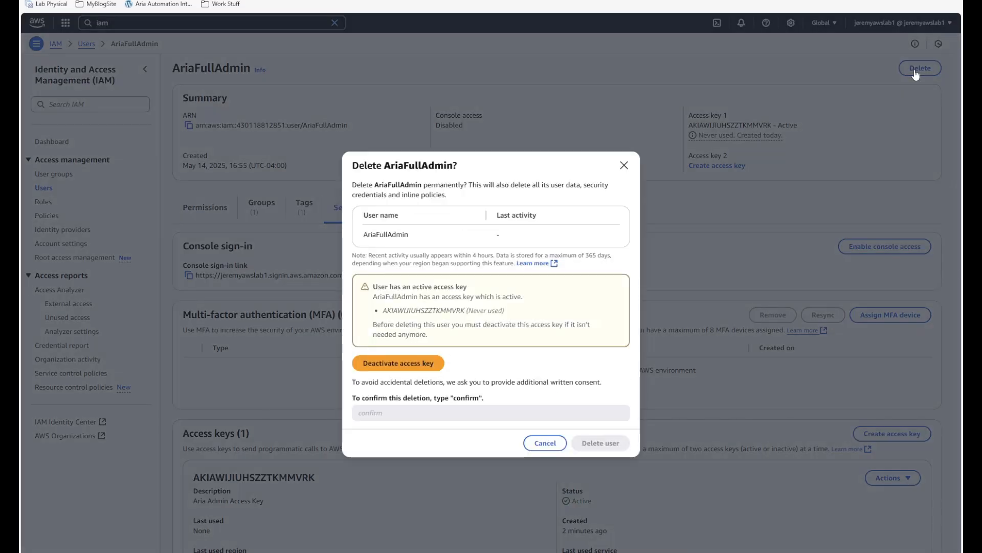
{"action": "left_click", "coordinate": [390, 364]}
{"action": "left_click", "coordinate": [434, 379]}
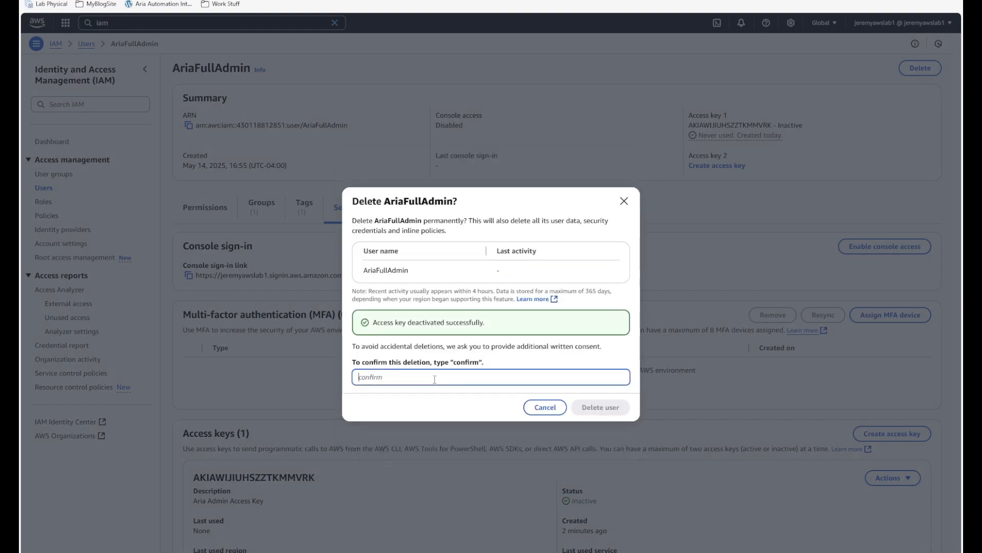
{"action": "type", "text": "confirm"}
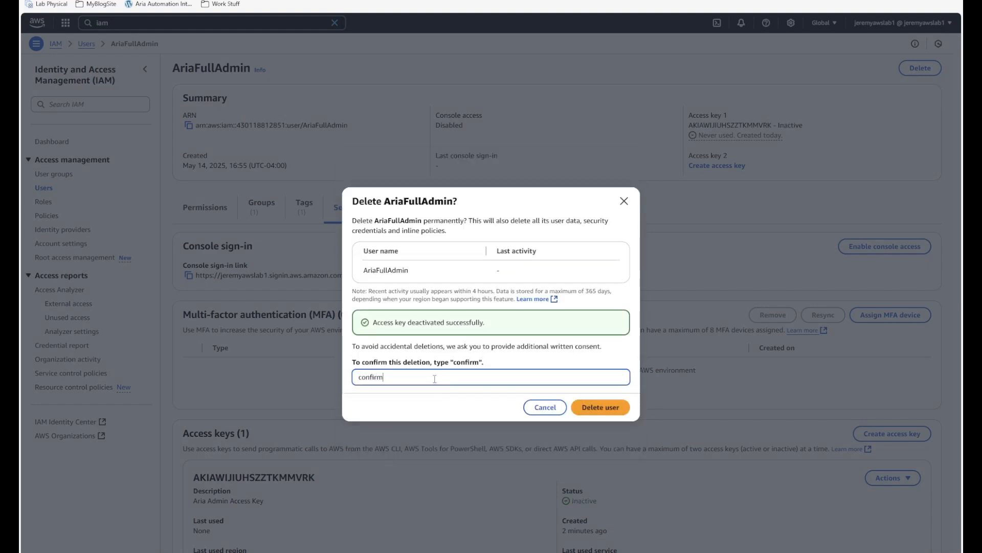
{"action": "left_click", "coordinate": [608, 406]}
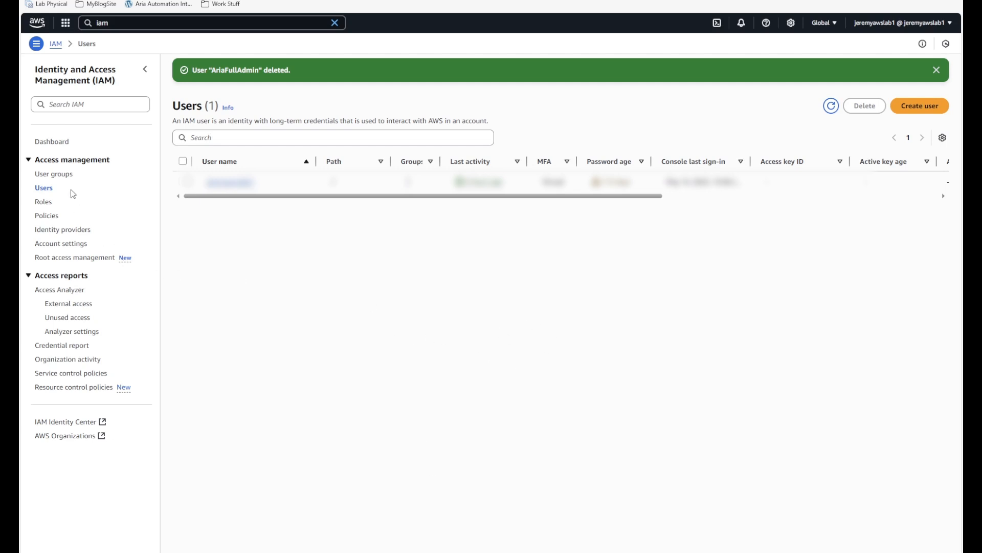
- Start a new IAM user named AriaReadOnlyUser
{"action": "left_click", "coordinate": [919, 106]}
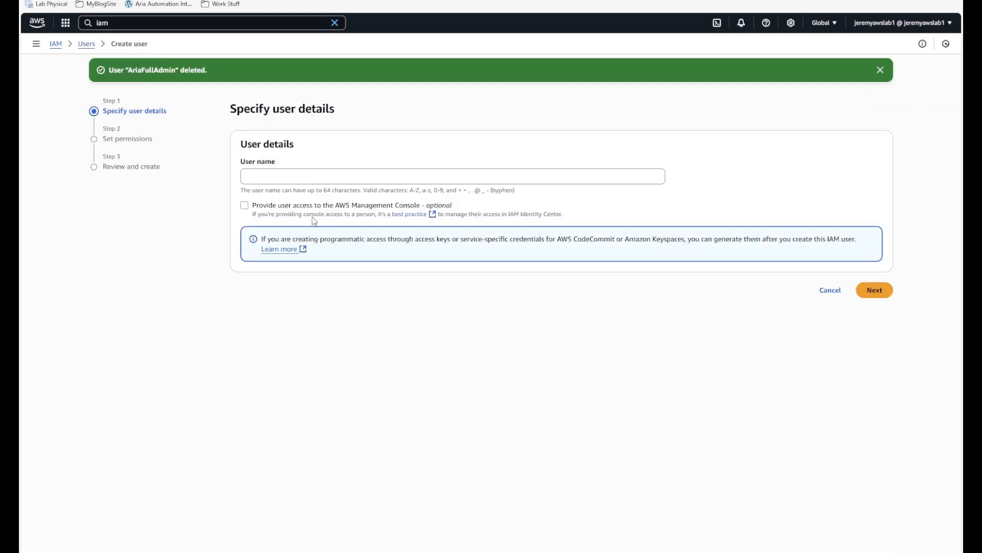
{"action": "left_click", "coordinate": [262, 175]}
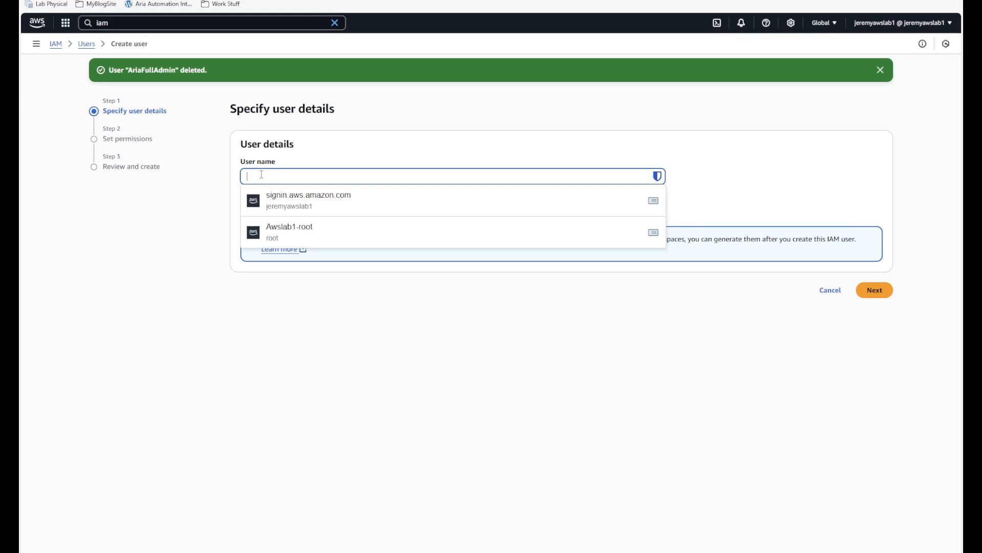
{"action": "type", "text": "Aria"}
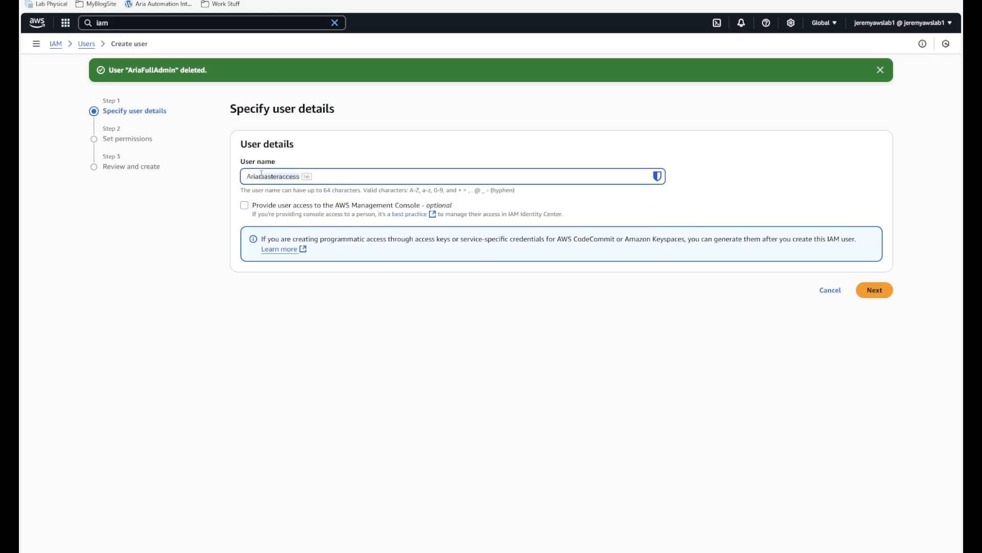
{"action": "type", "text": "ReadOnlyUser"}
{"action": "left_click", "coordinate": [873, 290]}
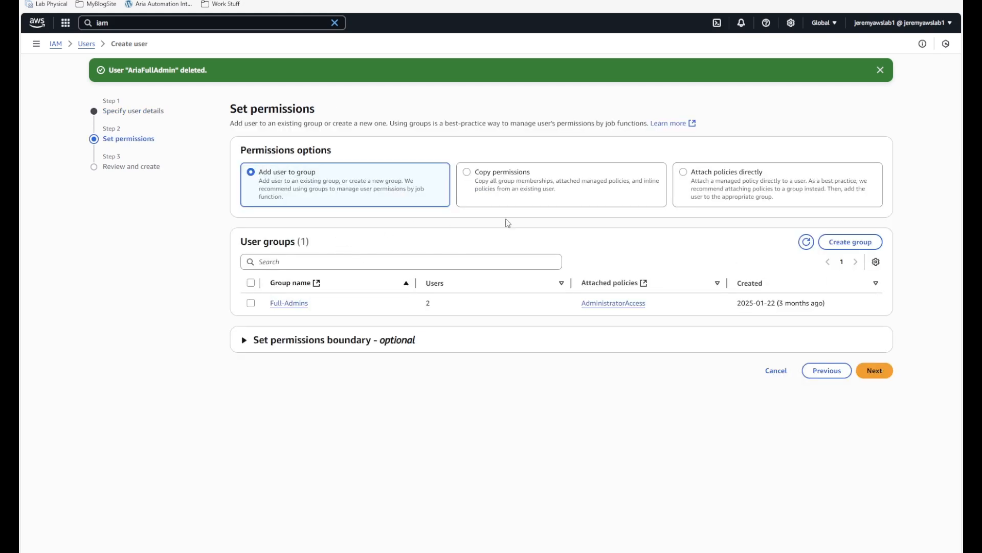
- Attach the AmazonEC2ReadOnlyAccess policy directly and create the user
{"action": "left_click", "coordinate": [716, 177]}
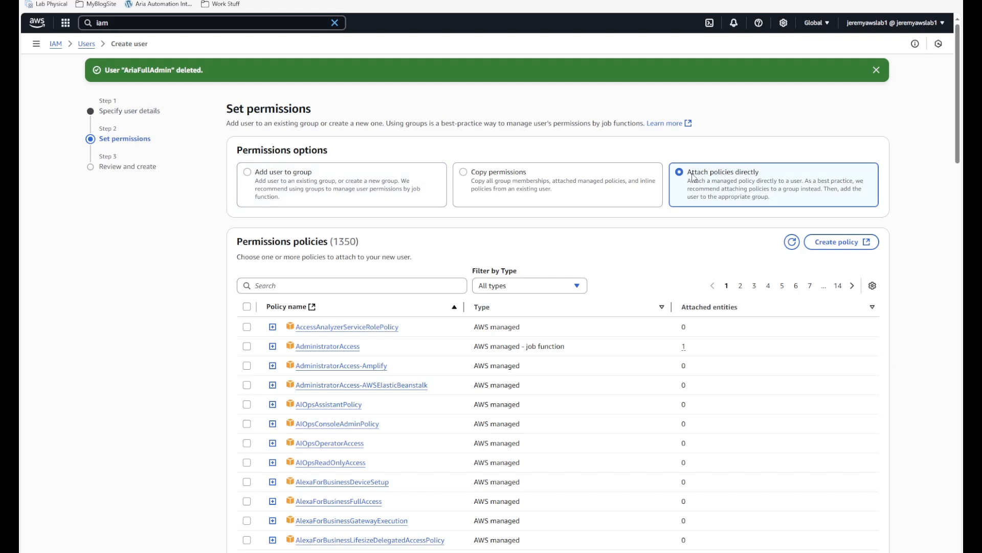
{"action": "left_click", "coordinate": [356, 286]}
{"action": "type", "text": "read"}
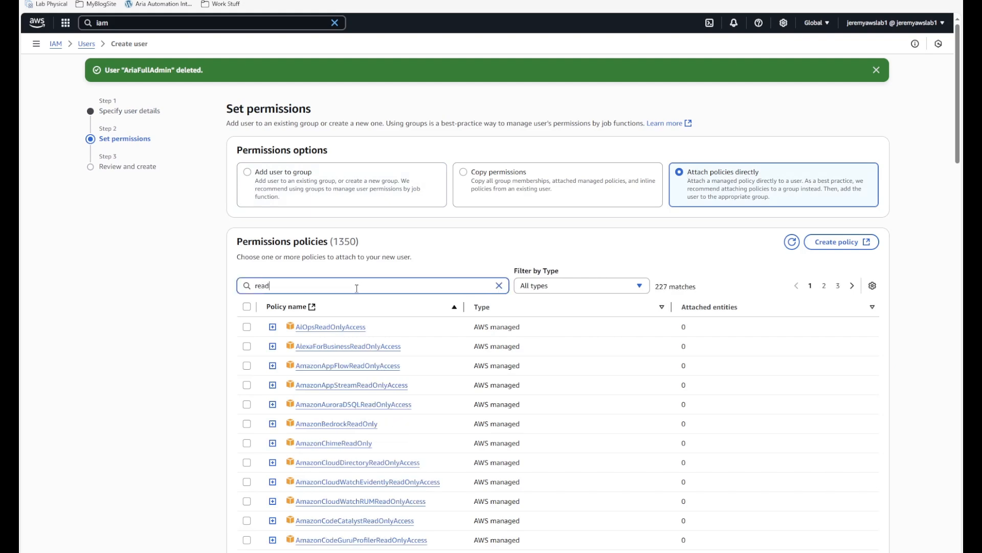
{"action": "type", "text": "only"}
{"action": "scroll", "coordinate": [305, 303], "scroll_direction": "down", "scroll_amount": 5}
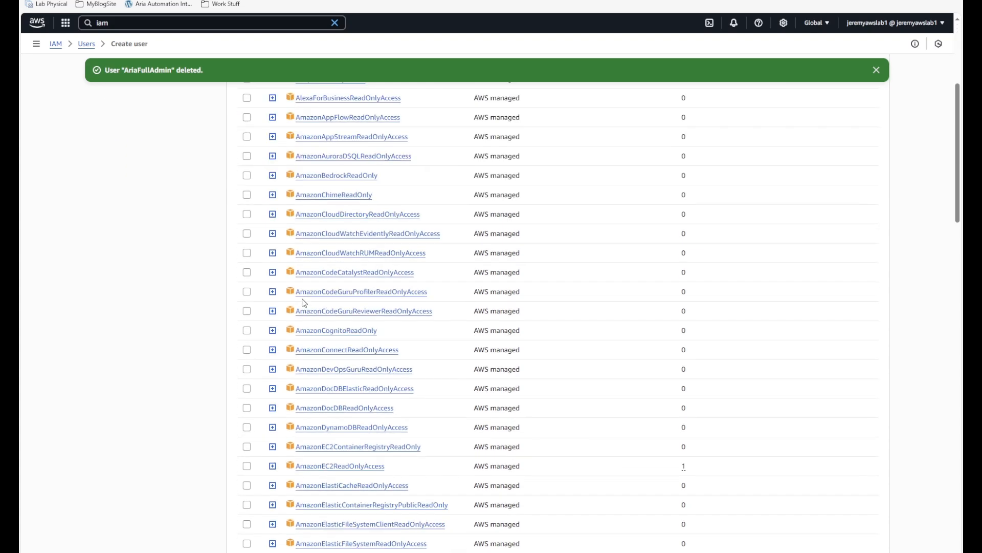
{"action": "left_click", "coordinate": [247, 466]}
{"action": "scroll", "coordinate": [801, 377], "scroll_direction": "down", "scroll_amount": 20}
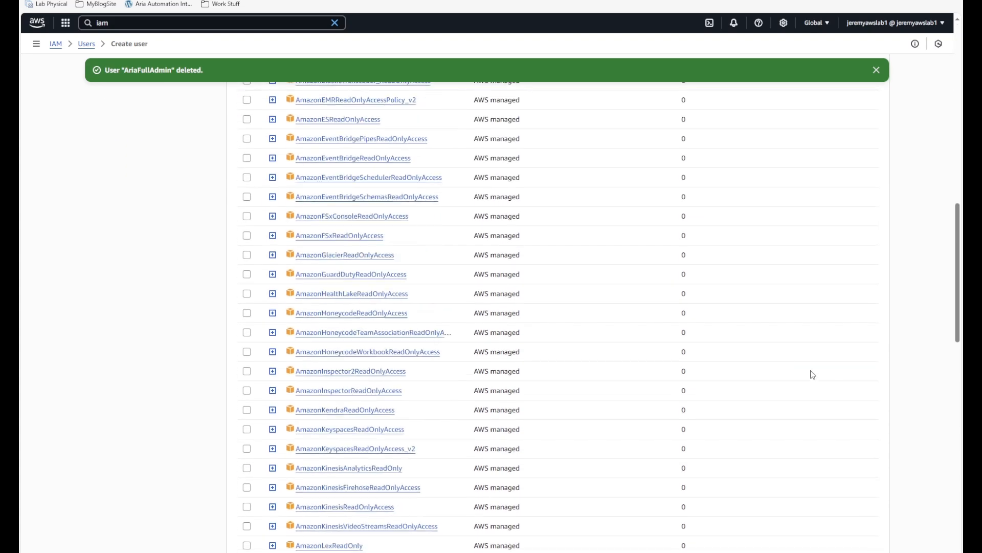
{"action": "scroll", "coordinate": [870, 440], "scroll_direction": "down", "scroll_amount": 2}
{"action": "left_click", "coordinate": [870, 547]}
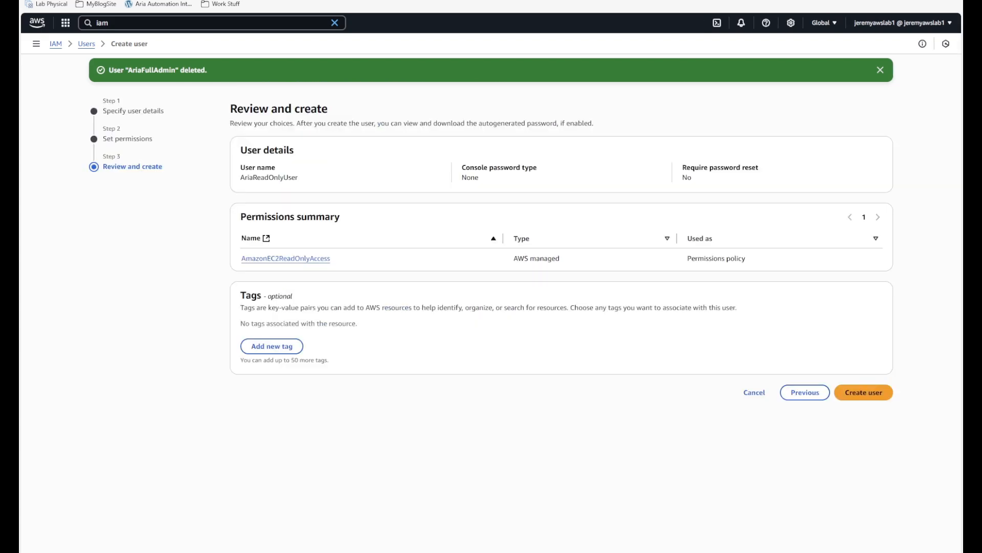
{"action": "left_click", "coordinate": [868, 392]}
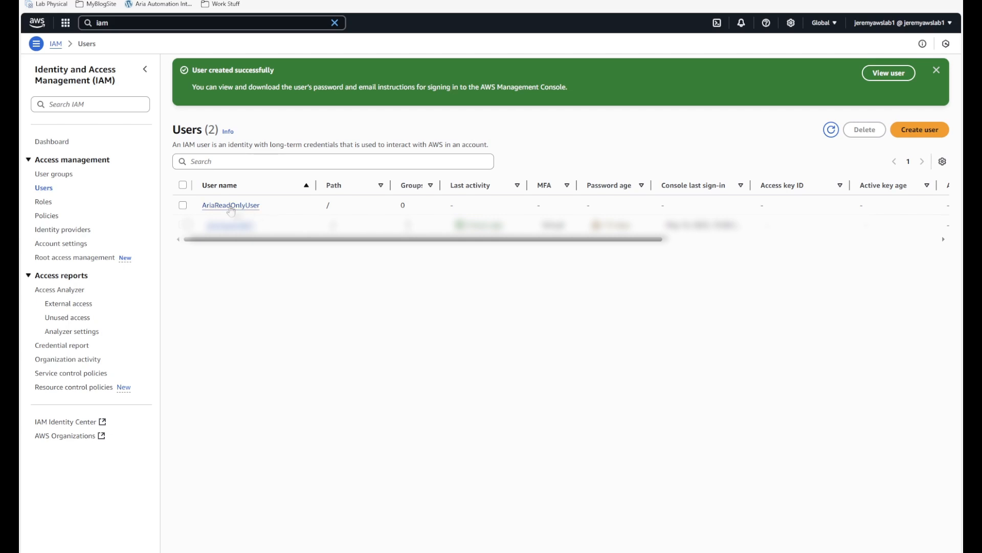
- Start an access key for AriaReadOnlyUser with use case Other and reach the description step
{"action": "left_click", "coordinate": [231, 205]}
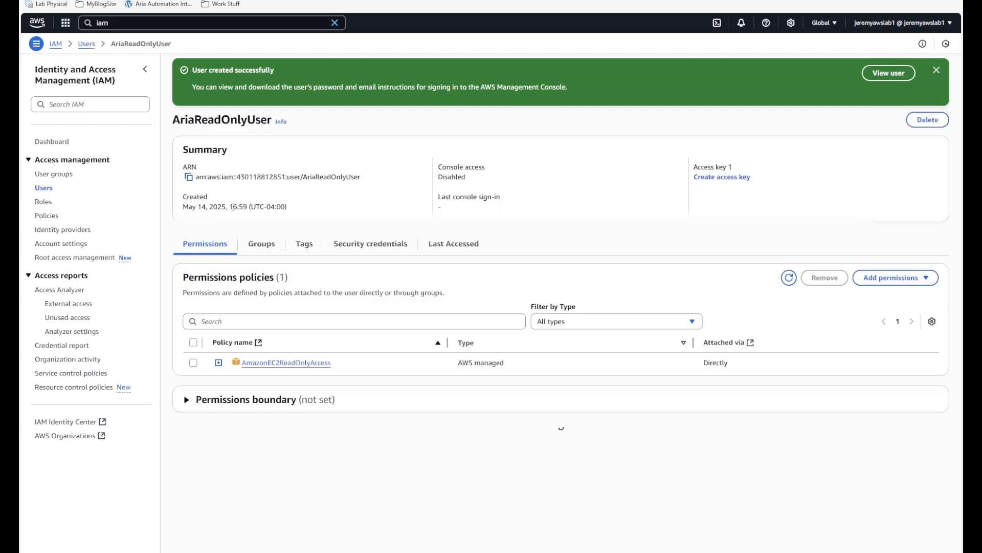
{"action": "left_click", "coordinate": [346, 251]}
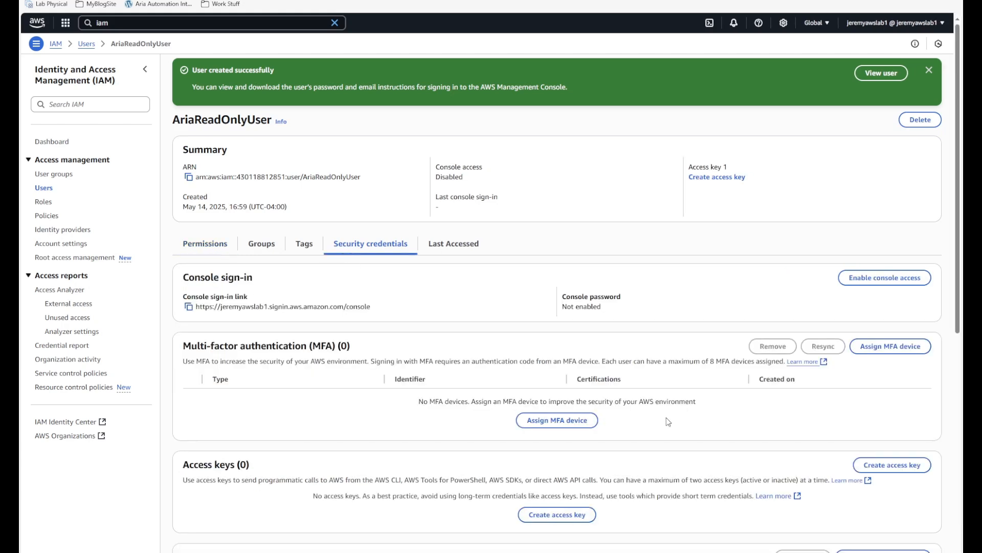
{"action": "left_click", "coordinate": [887, 465]}
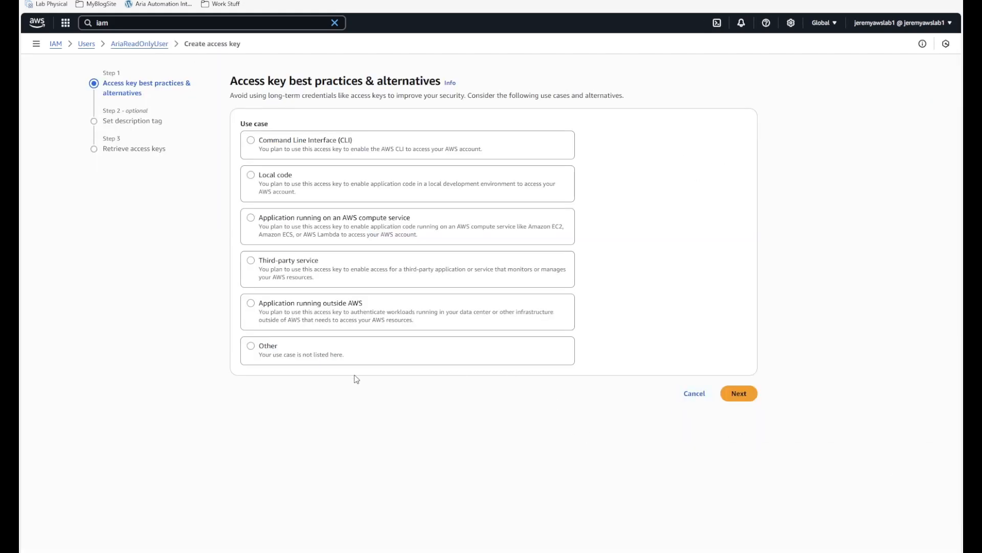
{"action": "left_click", "coordinate": [250, 346]}
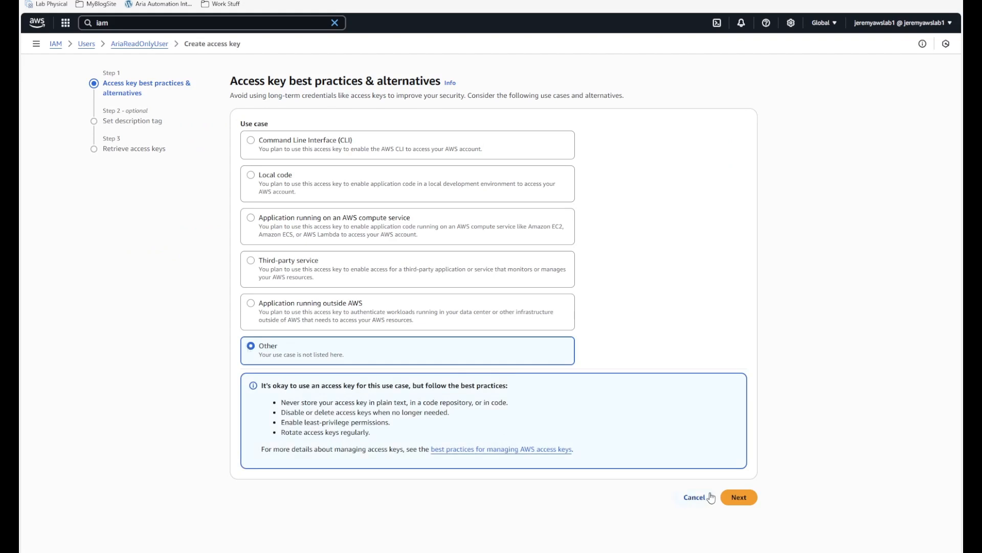
{"action": "left_click", "coordinate": [739, 498]}
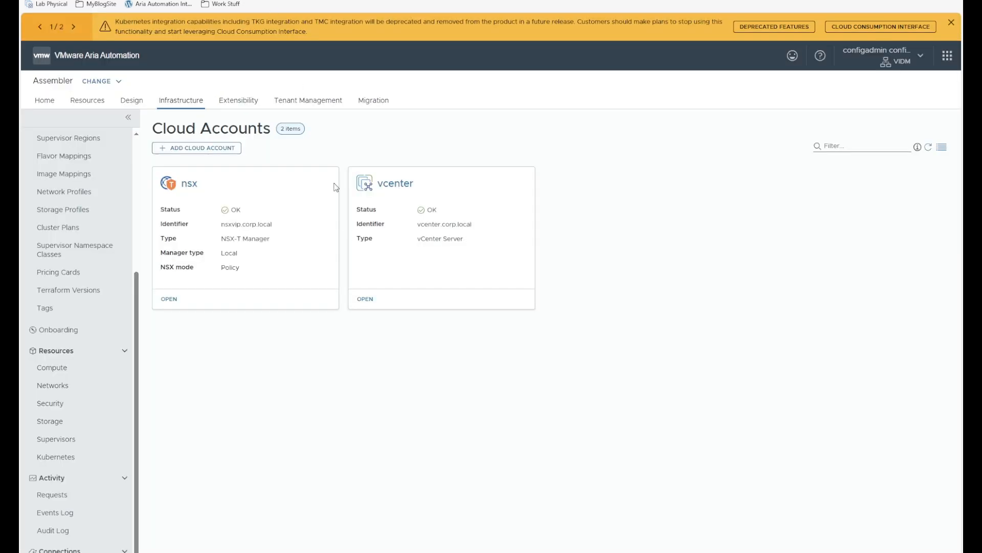
- Add an Amazon Web Services cloud account using trusted identity role-based authentication
{"action": "left_click", "coordinate": [191, 149]}
{"action": "left_click", "coordinate": [210, 200]}
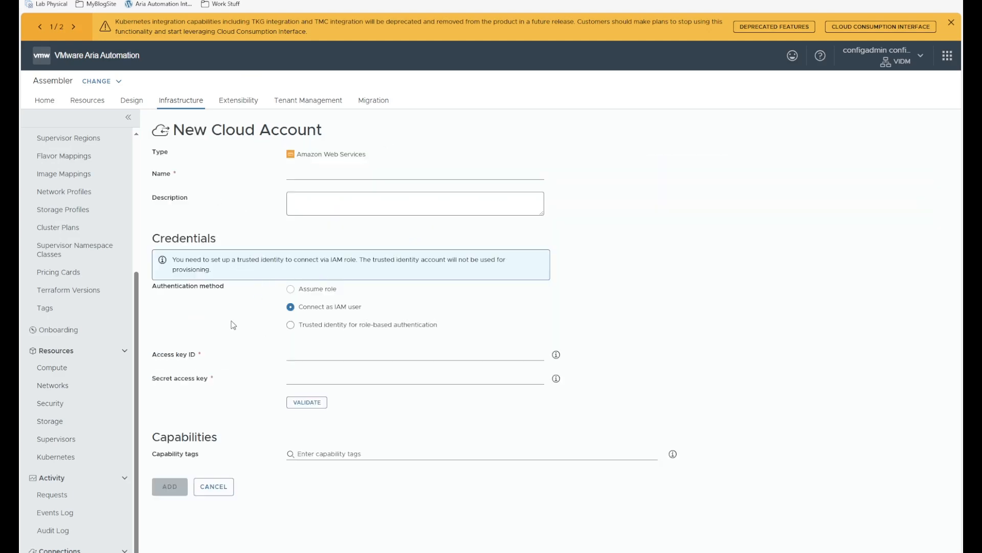
{"action": "left_click", "coordinate": [290, 327]}
- Create the AWS access key tagged 'Aria Master Access Key' and copy its access key ID
{"action": "key", "text": "ctrl+Tab"}
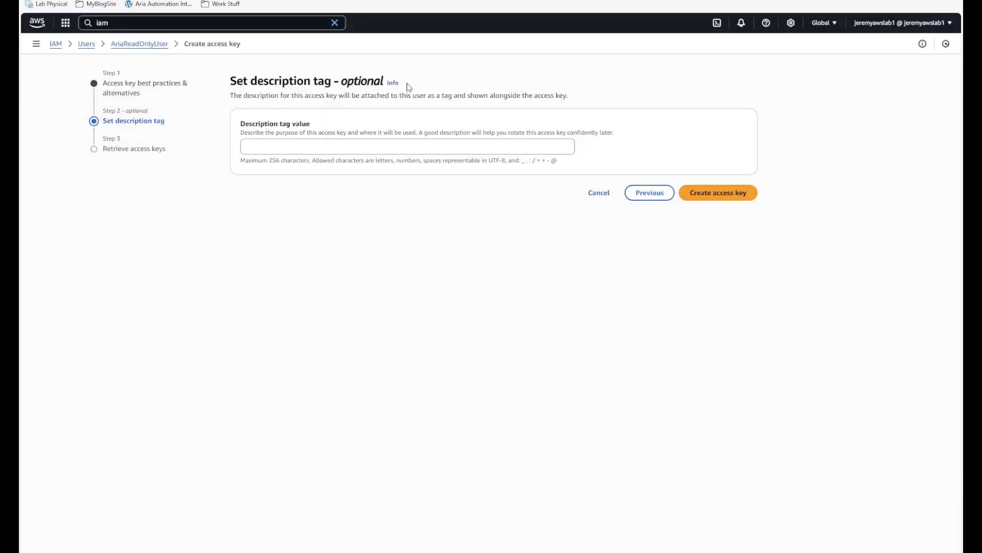
{"action": "left_click", "coordinate": [418, 146]}
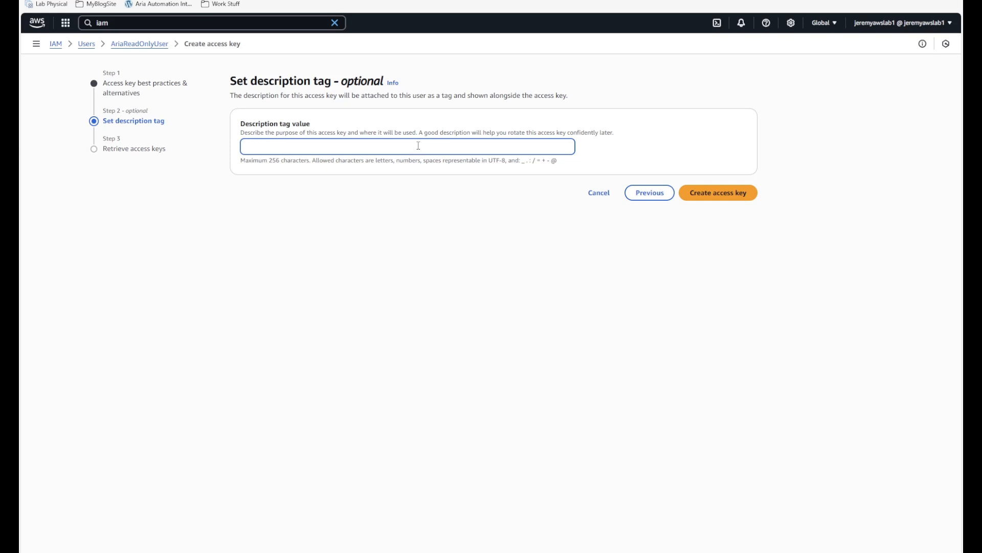
{"action": "type", "text": "Aria Master Access Key"}
{"action": "left_click", "coordinate": [701, 193]}
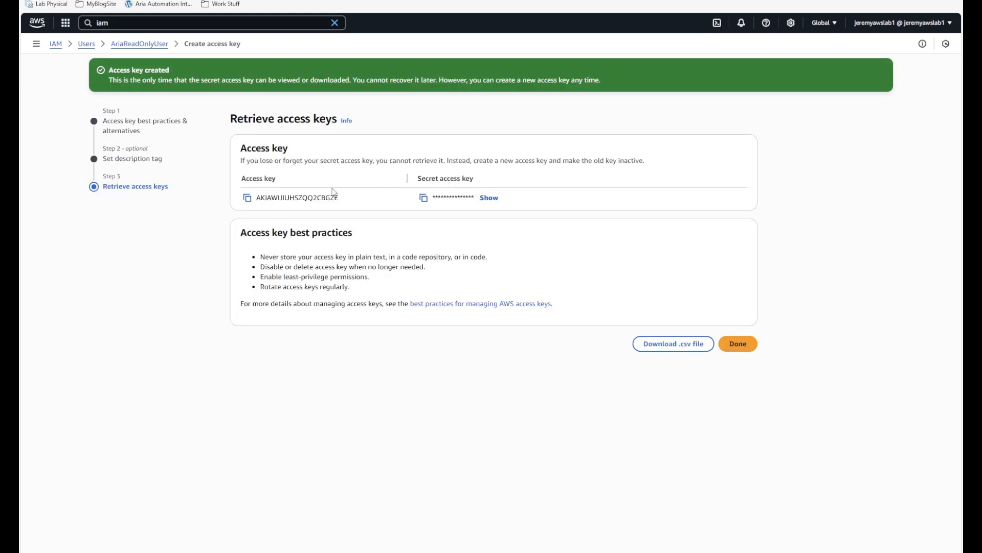
{"action": "left_click", "coordinate": [247, 197]}
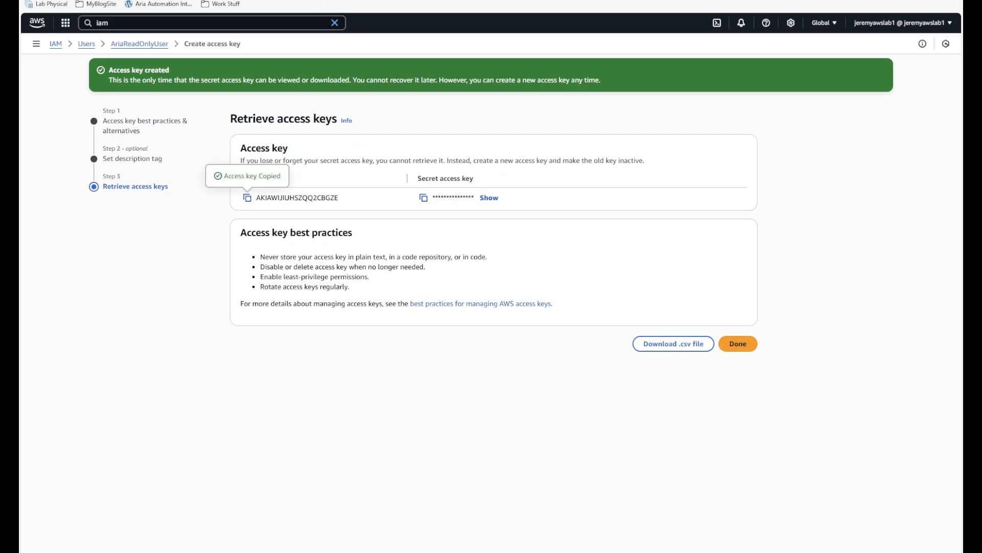
{"action": "left_click", "coordinate": [330, 0]}
- Paste the AWS access key ID and secret access key into the Aria form and validate them
{"action": "left_click", "coordinate": [306, 353]}
{"action": "key", "text": "ctrl+v"}
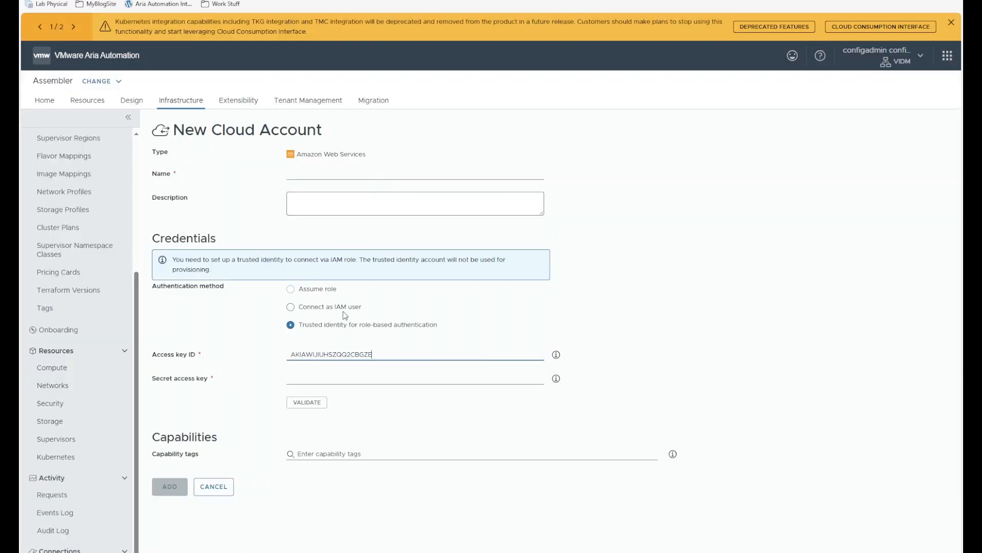
{"action": "left_click", "coordinate": [390, 0]}
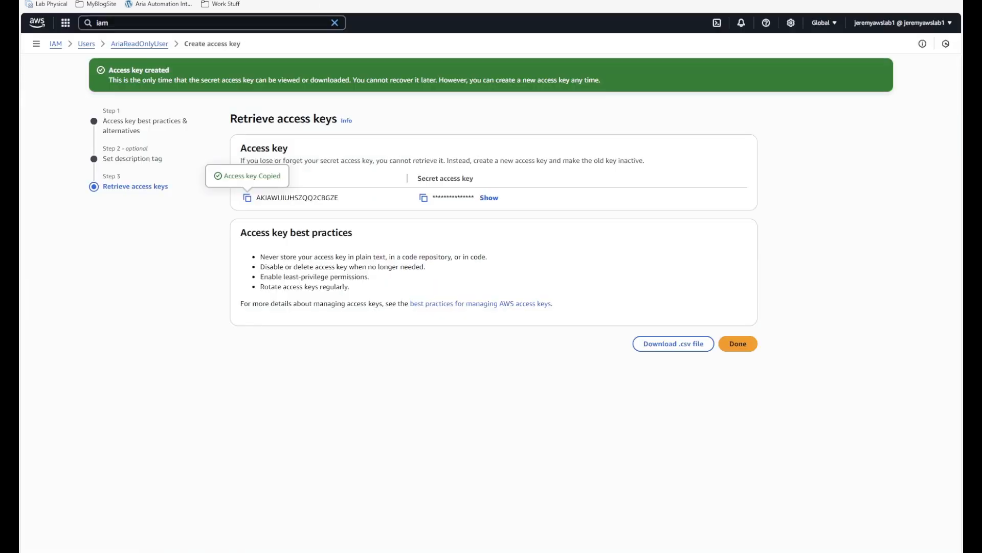
{"action": "left_click", "coordinate": [424, 197]}
{"action": "left_click", "coordinate": [330, 0]}
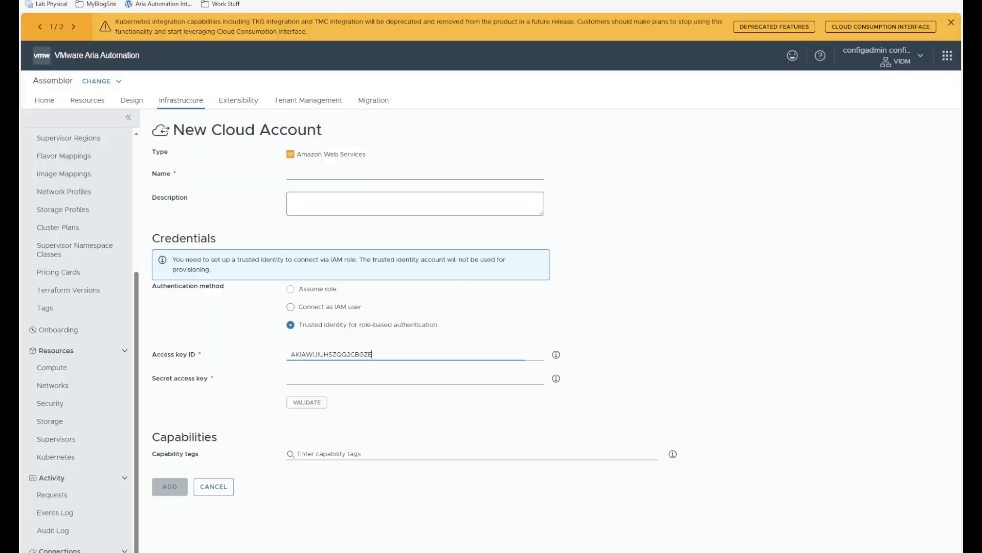
{"action": "left_click", "coordinate": [323, 379]}
{"action": "key", "text": "ctrl+v"}
{"action": "left_click", "coordinate": [314, 403]}
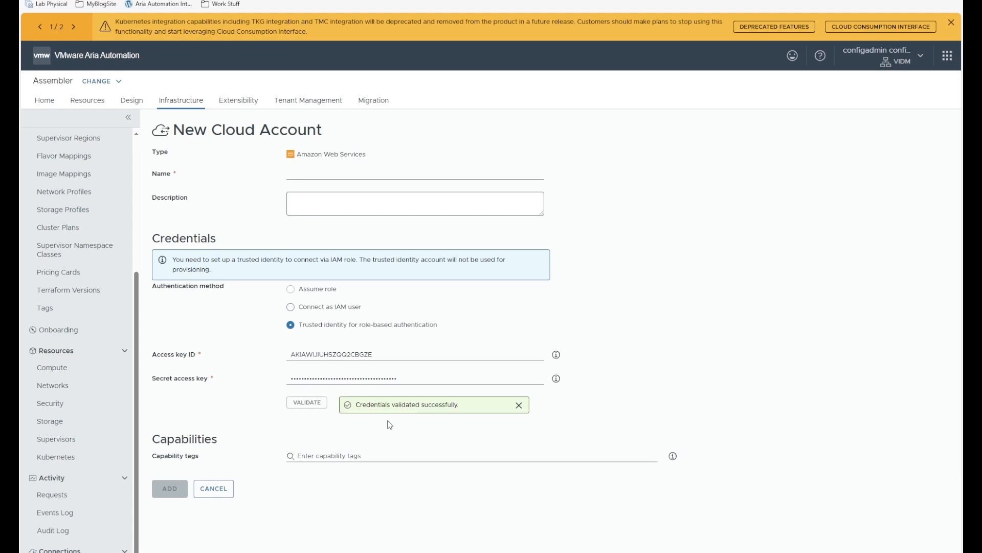
- Name the cloud account 'AWS Master Account' and add it
{"action": "left_click", "coordinate": [326, 173]}
{"action": "type", "text": "AWS Master "}
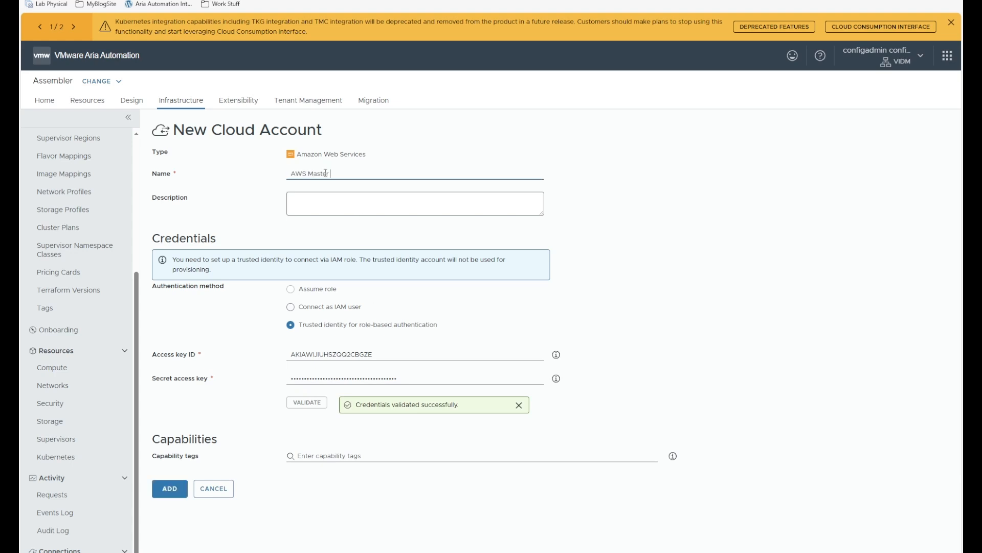
{"action": "type", "text": "Account"}
{"action": "left_click", "coordinate": [169, 488]}
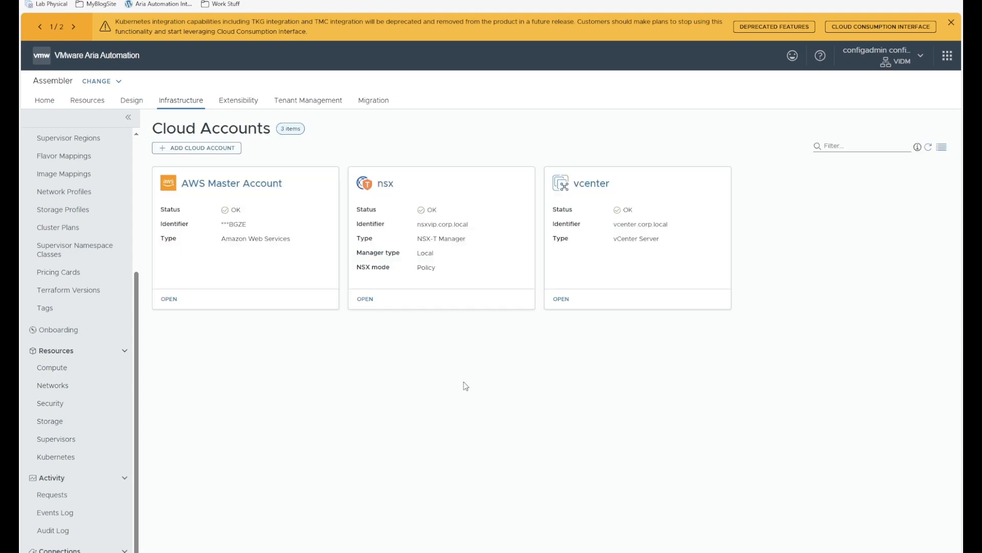
- Start an Amazon Web Services cloud account named 'AWS Provisioning Account' using Assume role authentication
{"action": "left_click", "coordinate": [207, 148]}
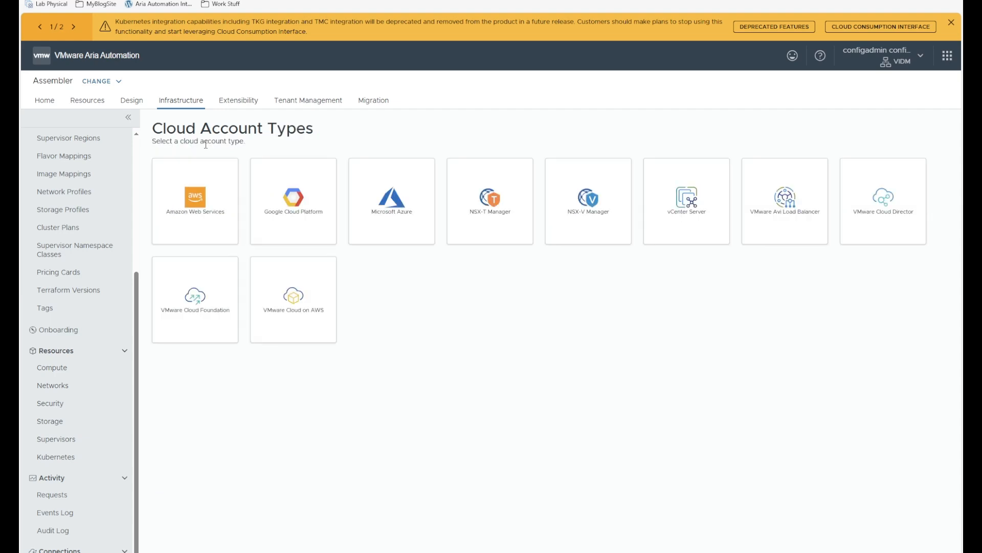
{"action": "left_click", "coordinate": [196, 205]}
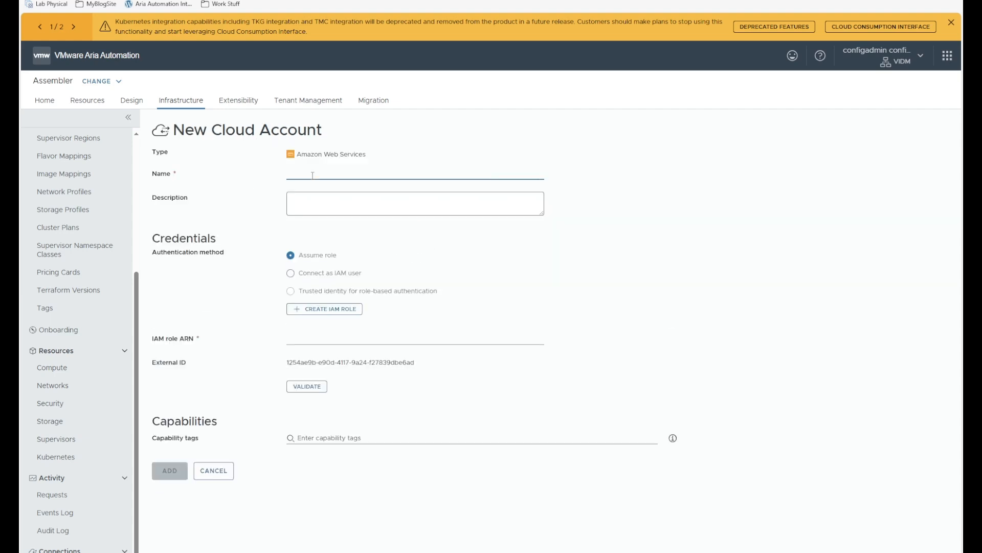
{"action": "type", "text": "AWS Prov"}
{"action": "type", "text": "isioning Account"}
{"action": "left_click", "coordinate": [292, 274]}
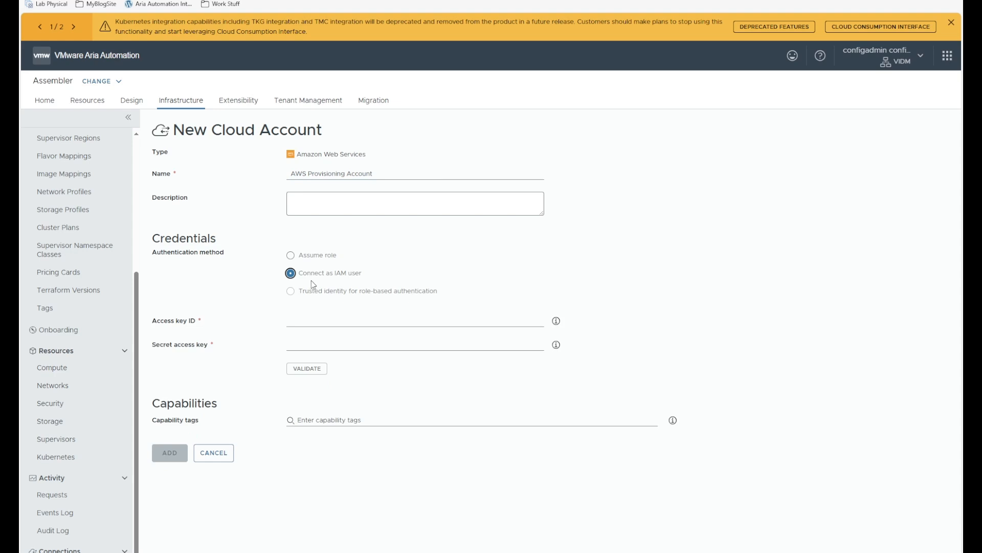
{"action": "left_click", "coordinate": [291, 255]}
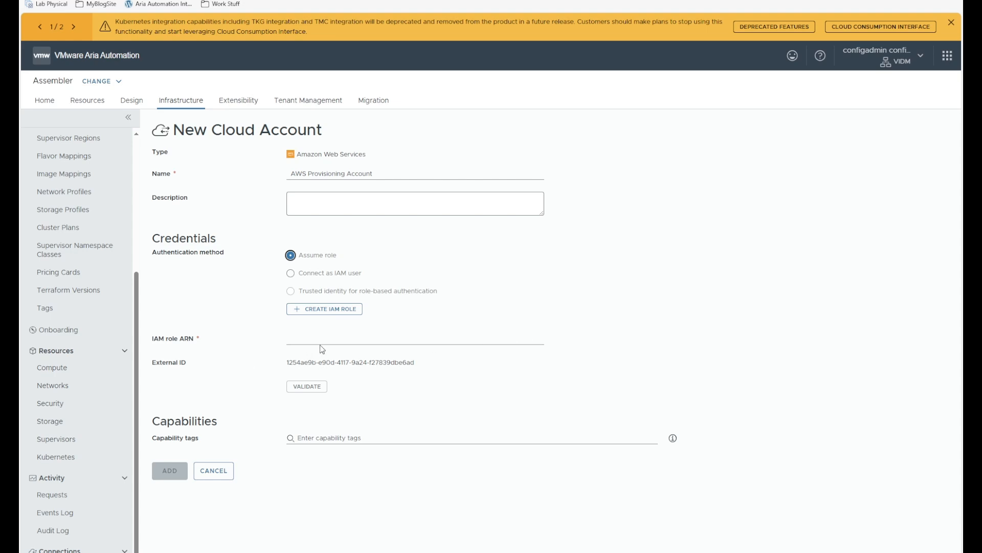
- Select the External ID value and bring up the IAM role setup instructions
{"action": "left_click_drag", "start_coordinate": [206, 342], "coordinate": [151, 343]}
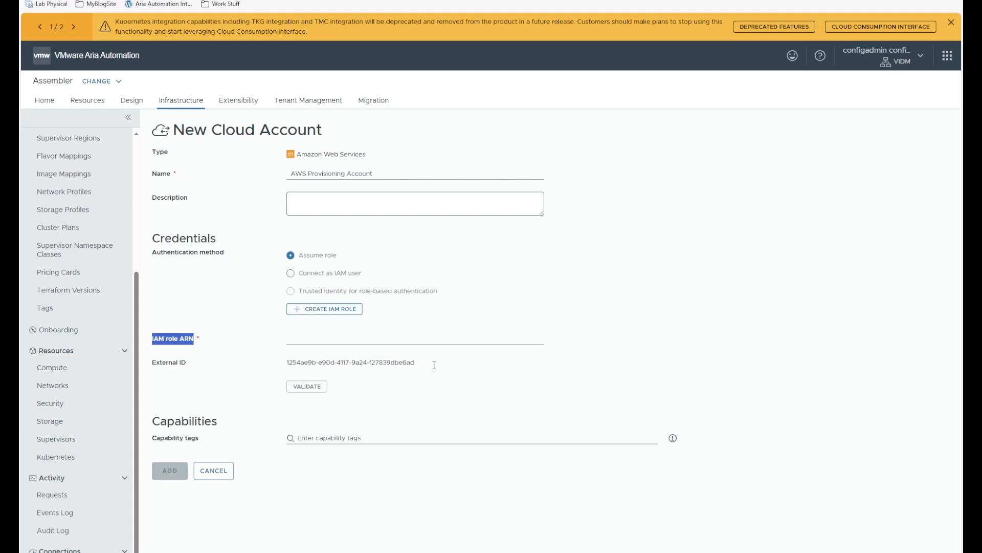
{"action": "left_click_drag", "start_coordinate": [434, 365], "coordinate": [280, 366]}
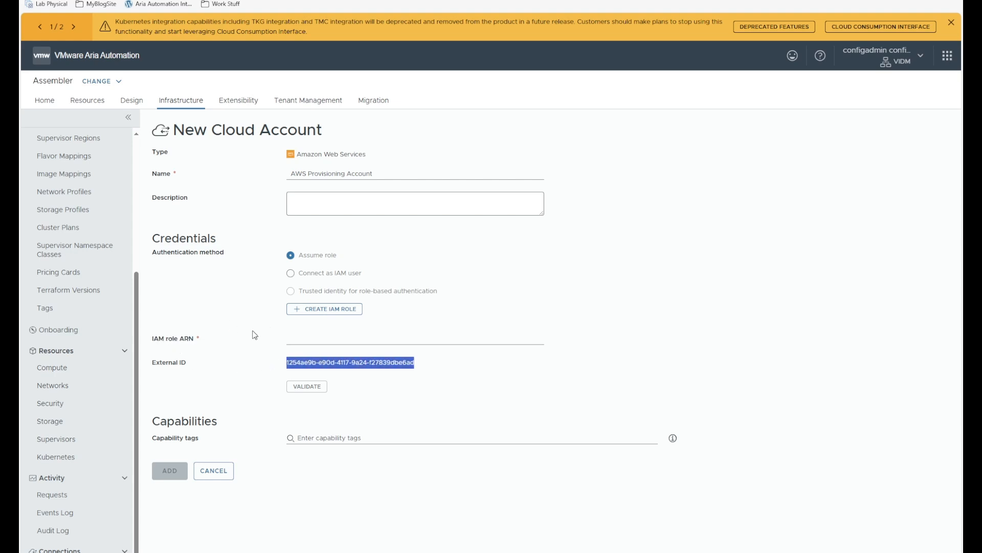
{"action": "left_click", "coordinate": [321, 309]}
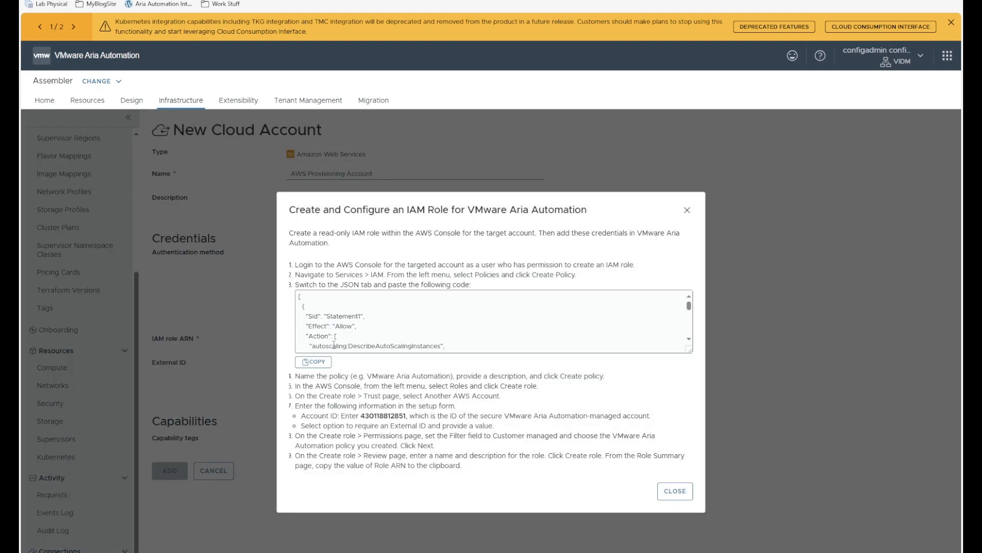
- Copy the IAM policy JSON code from the Create and Configure an IAM Role instructions
{"action": "left_click", "coordinate": [313, 362]}
{"action": "left_click_drag", "start_coordinate": [657, 264], "coordinate": [360, 279]}
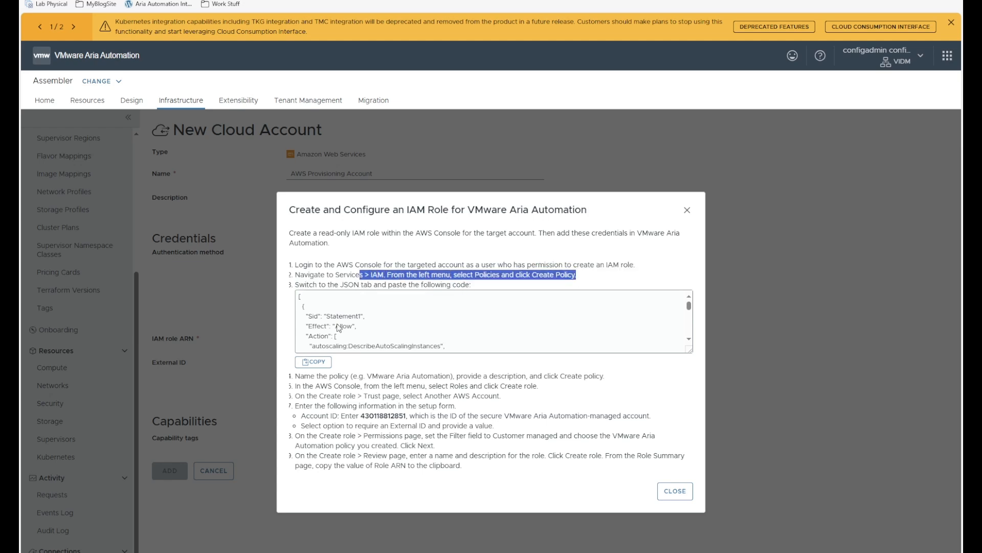
{"action": "left_click", "coordinate": [314, 362]}
- Review the policy's Allow statements and copy the full JSON code again
{"action": "scroll", "coordinate": [472, 318], "scroll_direction": "down", "scroll_amount": 5}
{"action": "scroll", "coordinate": [471, 318], "scroll_direction": "down", "scroll_amount": 5}
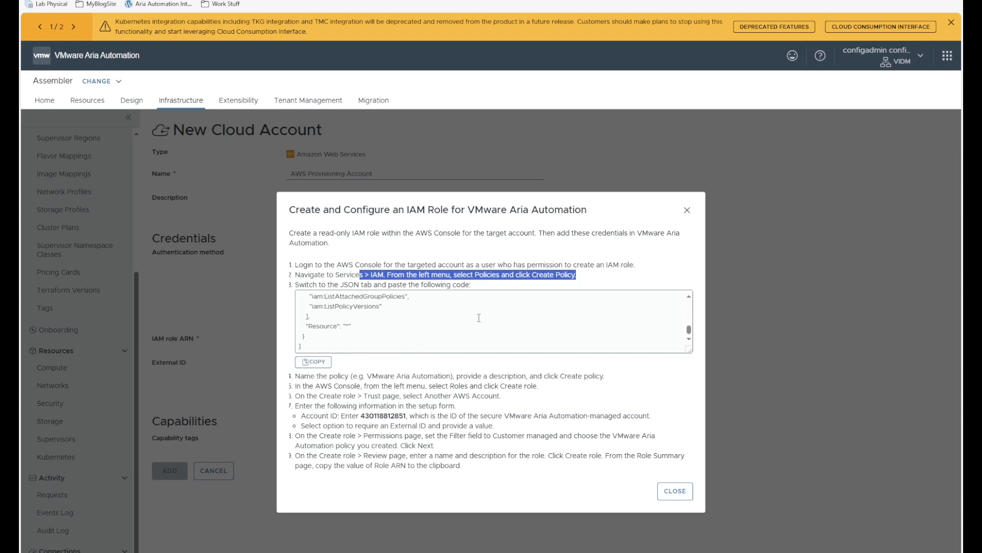
{"action": "scroll", "coordinate": [411, 346], "scroll_direction": "up", "scroll_amount": 10}
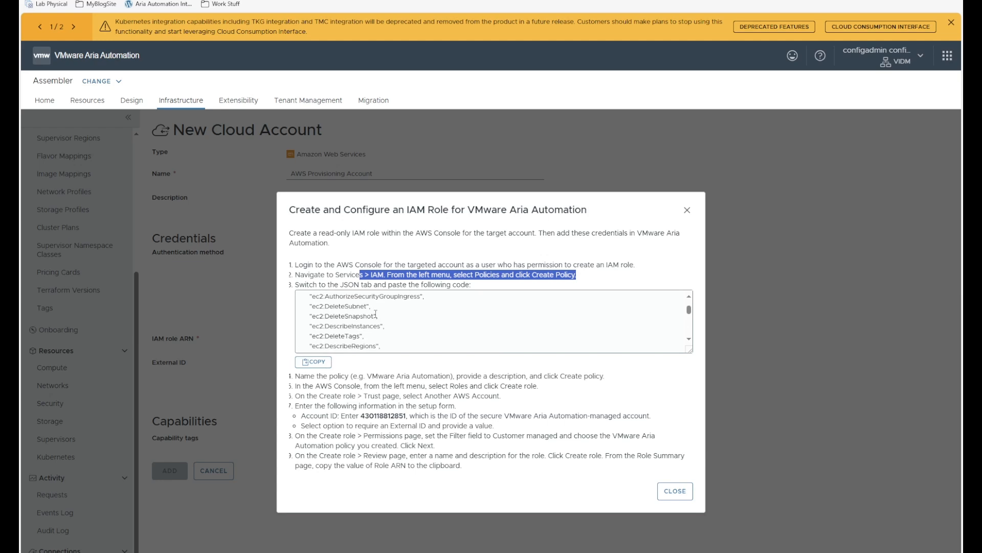
{"action": "double_click", "coordinate": [337, 325]}
{"action": "scroll", "coordinate": [358, 322], "scroll_direction": "down", "scroll_amount": 1}
{"action": "left_click_drag", "start_coordinate": [343, 306], "coordinate": [302, 326]}
{"action": "scroll", "coordinate": [386, 321], "scroll_direction": "down", "scroll_amount": 12}
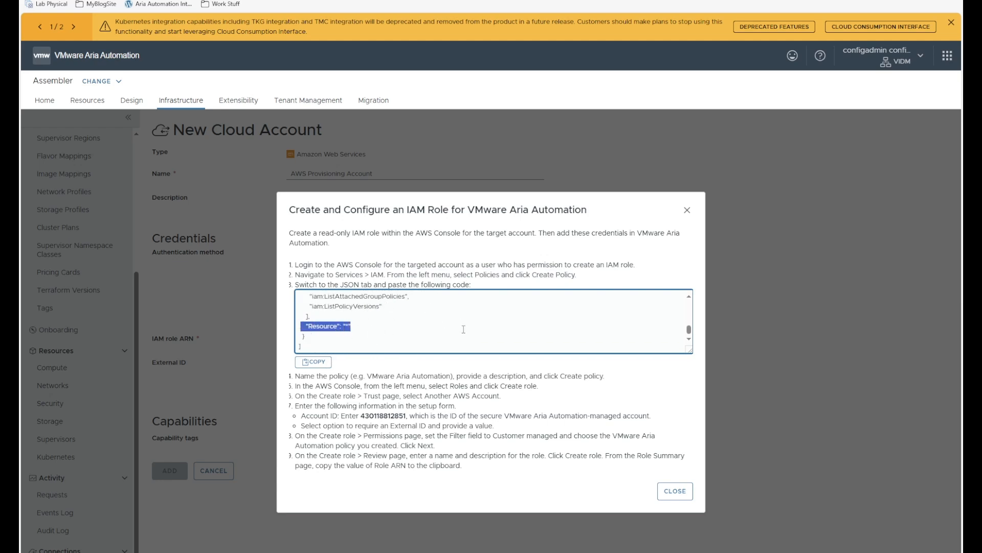
{"action": "scroll", "coordinate": [383, 327], "scroll_direction": "up", "scroll_amount": 8}
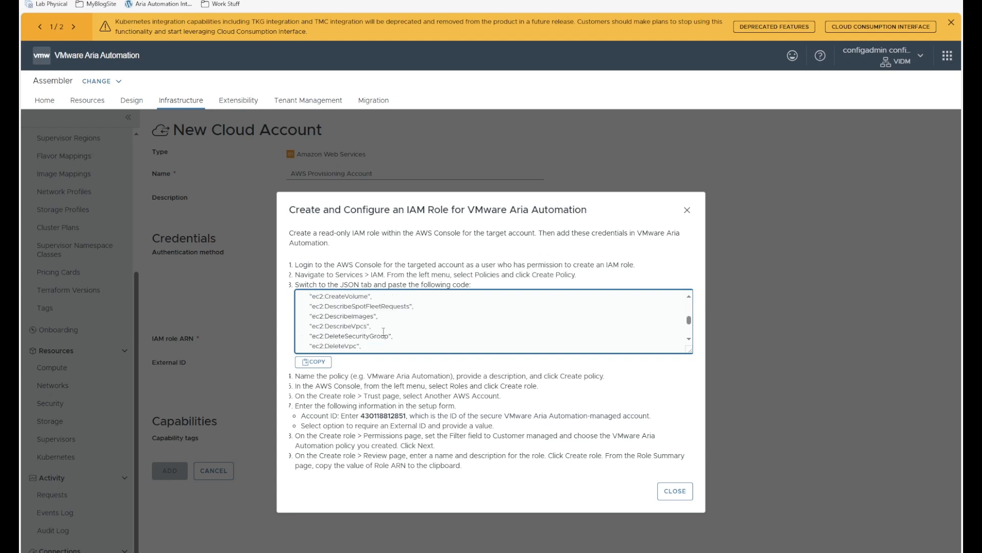
{"action": "scroll", "coordinate": [383, 319], "scroll_direction": "up", "scroll_amount": 2}
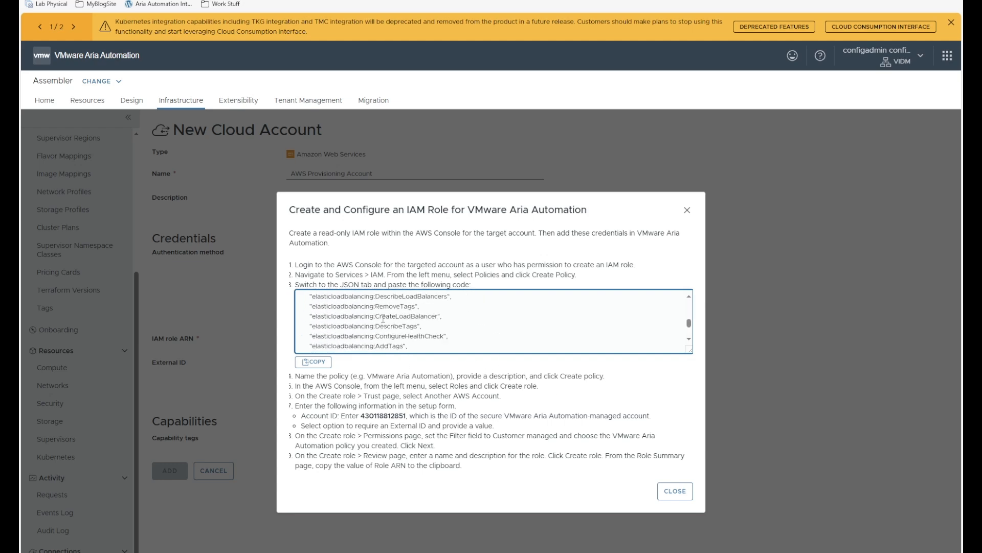
{"action": "scroll", "coordinate": [381, 315], "scroll_direction": "down", "scroll_amount": 4}
{"action": "scroll", "coordinate": [381, 315], "scroll_direction": "up", "scroll_amount": 4}
{"action": "scroll", "coordinate": [381, 314], "scroll_direction": "up", "scroll_amount": 10}
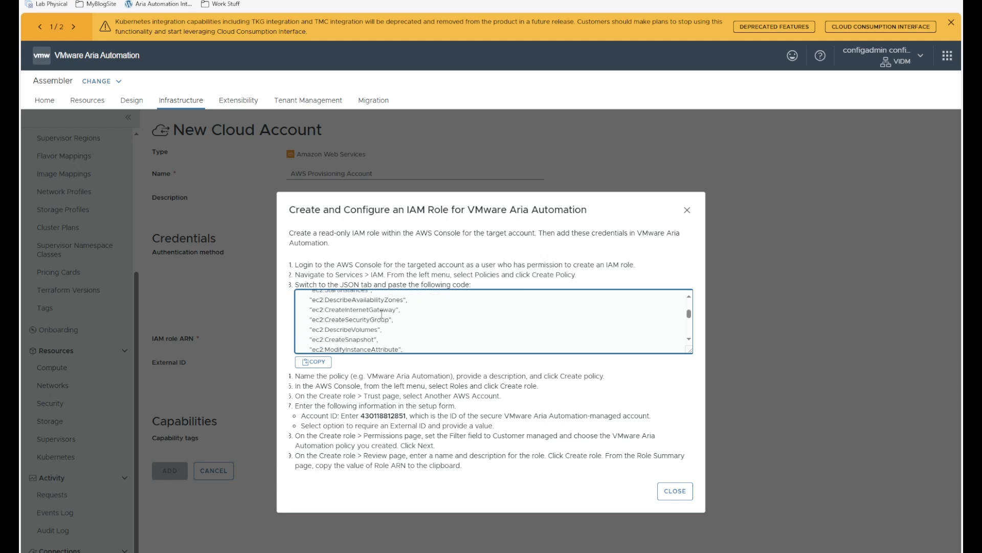
{"action": "scroll", "coordinate": [381, 314], "scroll_direction": "down", "scroll_amount": 5}
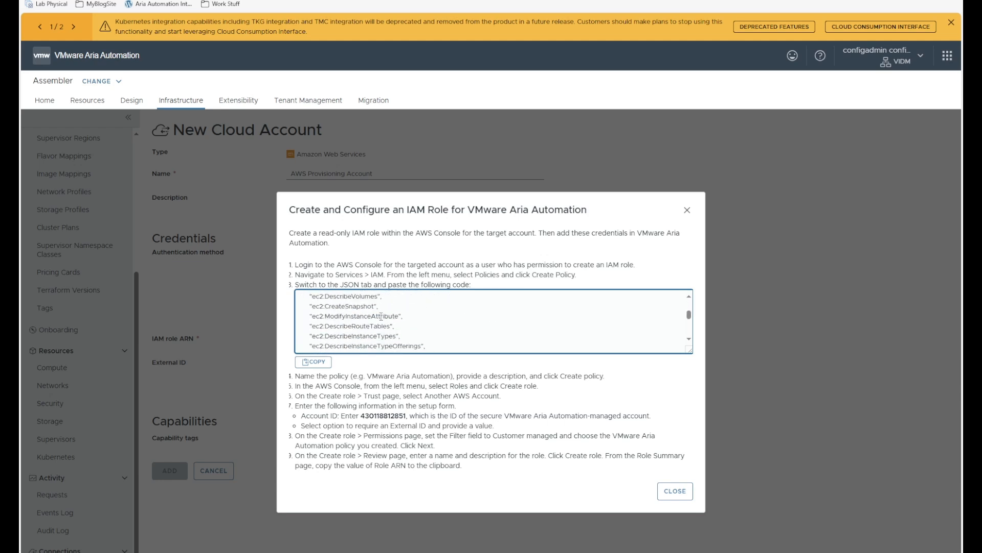
{"action": "scroll", "coordinate": [321, 325], "scroll_direction": "down", "scroll_amount": 2}
{"action": "scroll", "coordinate": [356, 335], "scroll_direction": "down", "scroll_amount": 3}
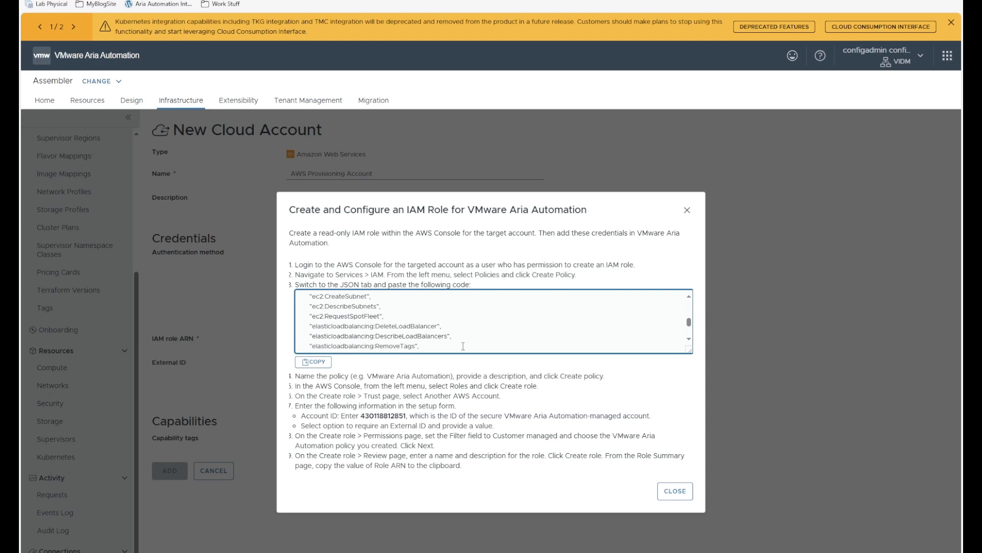
{"action": "left_click", "coordinate": [313, 362]}
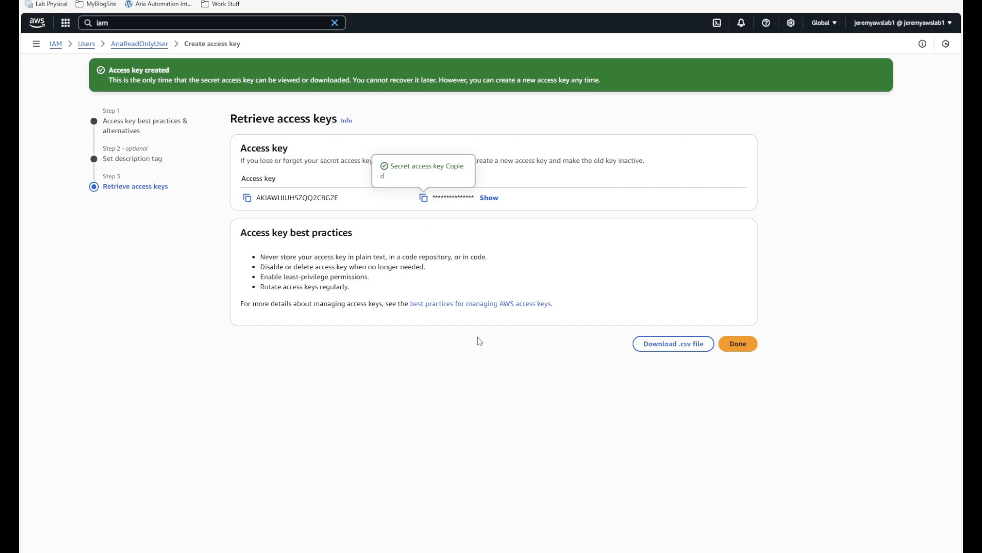
- Finish the access key wizard without downloading and start a new IAM policy in JSON mode
{"action": "left_click", "coordinate": [739, 344]}
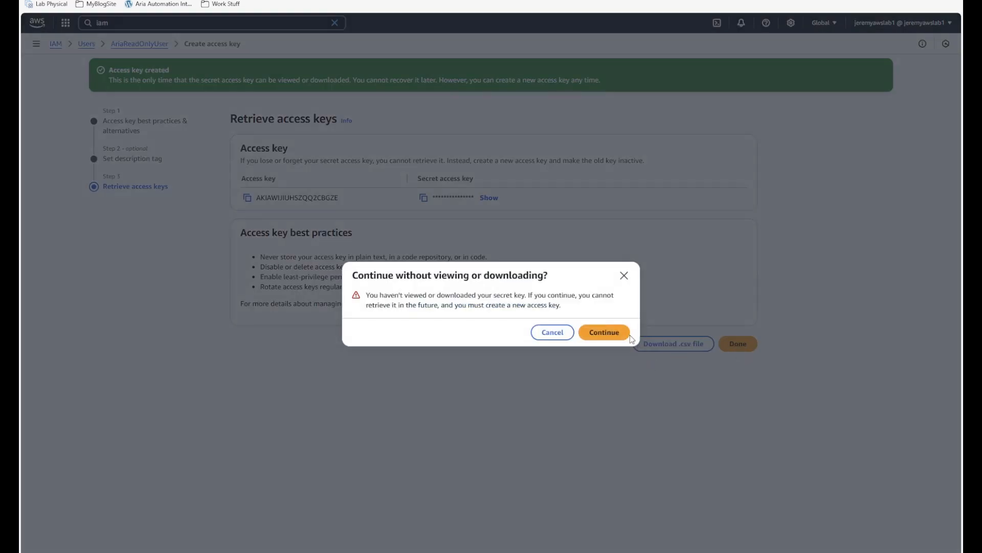
{"action": "left_click", "coordinate": [602, 332]}
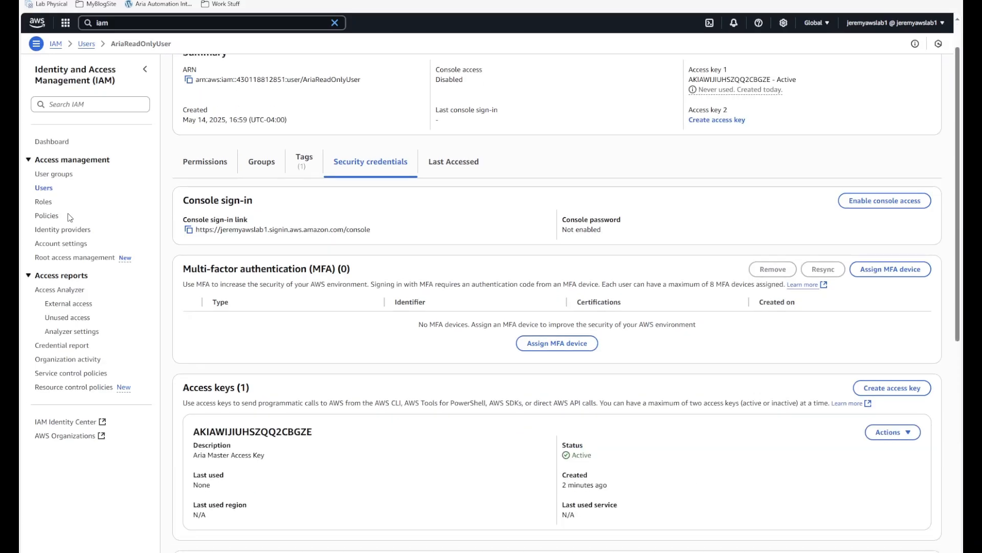
{"action": "left_click", "coordinate": [48, 220]}
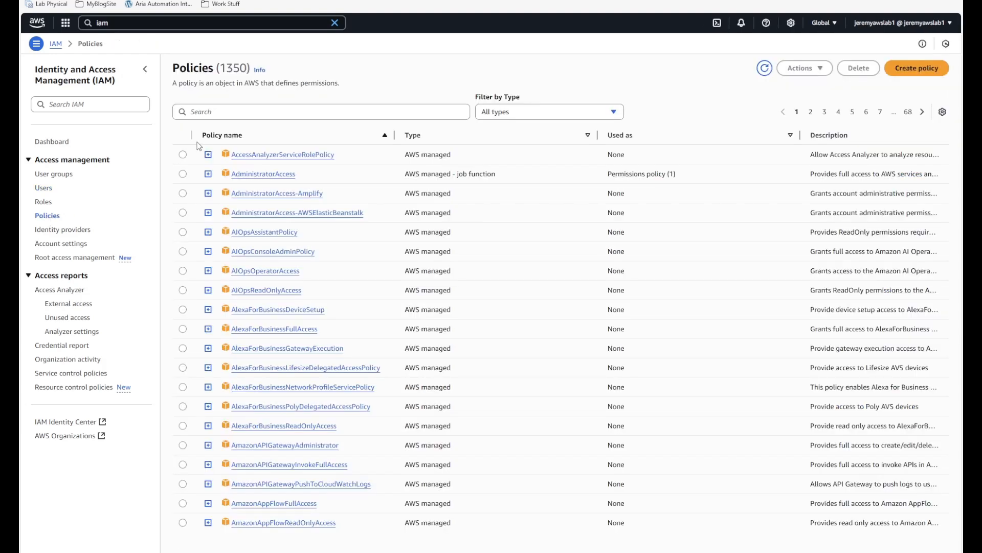
{"action": "left_click", "coordinate": [916, 68]}
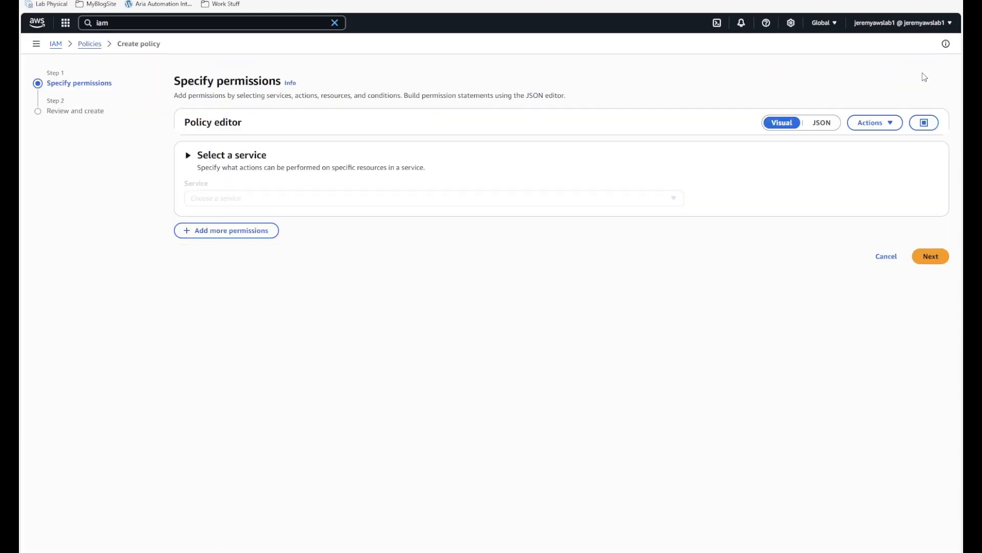
{"action": "left_click", "coordinate": [822, 122]}
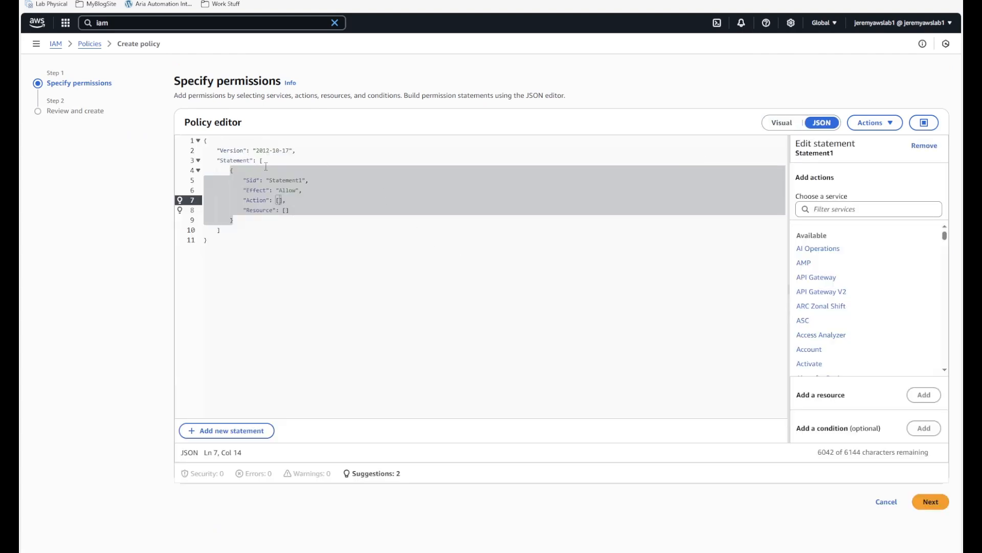
- Replace the default policy JSON with the copied Aria policy and continue to review
{"action": "left_click_drag", "start_coordinate": [261, 162], "coordinate": [241, 232]}
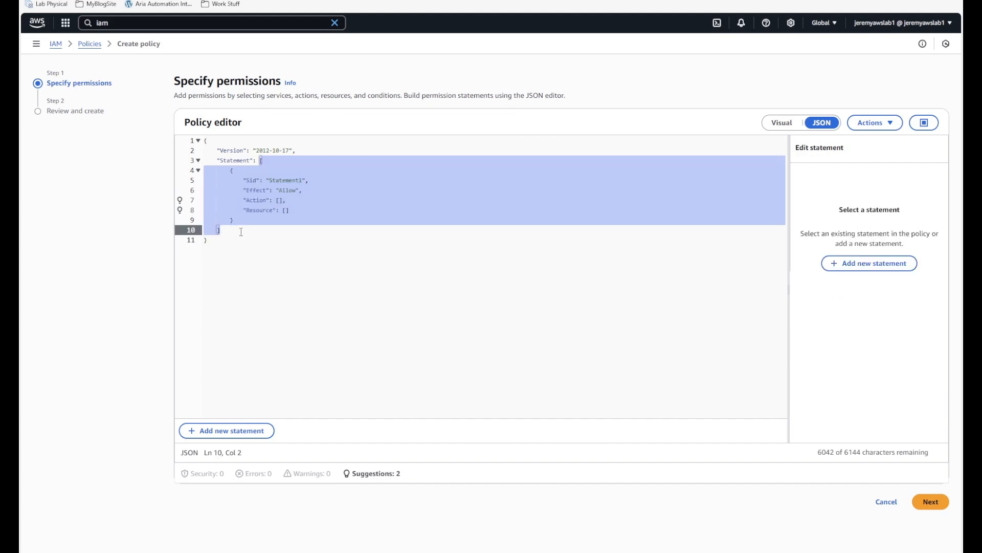
{"action": "key", "text": "ctrl+Tab"}
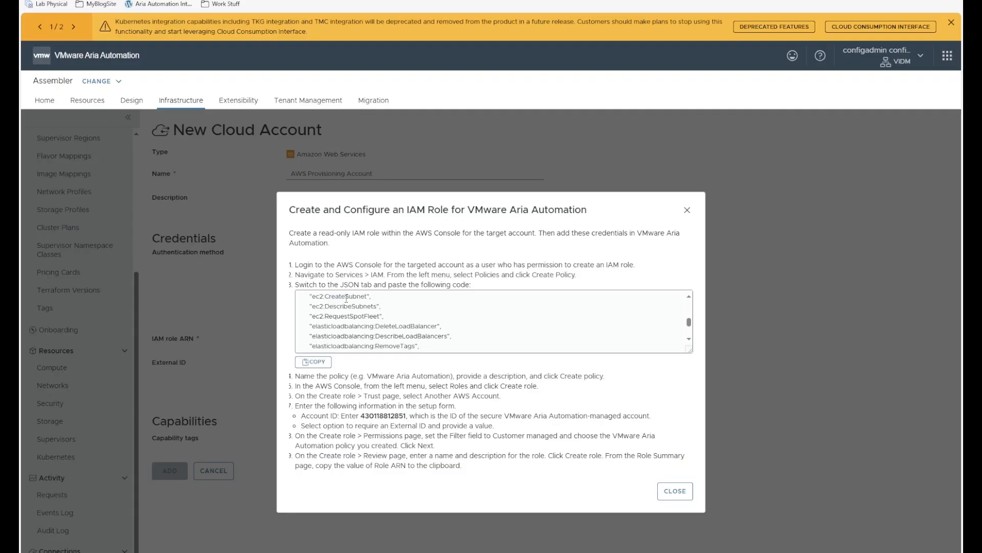
{"action": "scroll", "coordinate": [348, 299], "scroll_direction": "up", "scroll_amount": 5}
{"action": "left_click", "coordinate": [298, 295]}
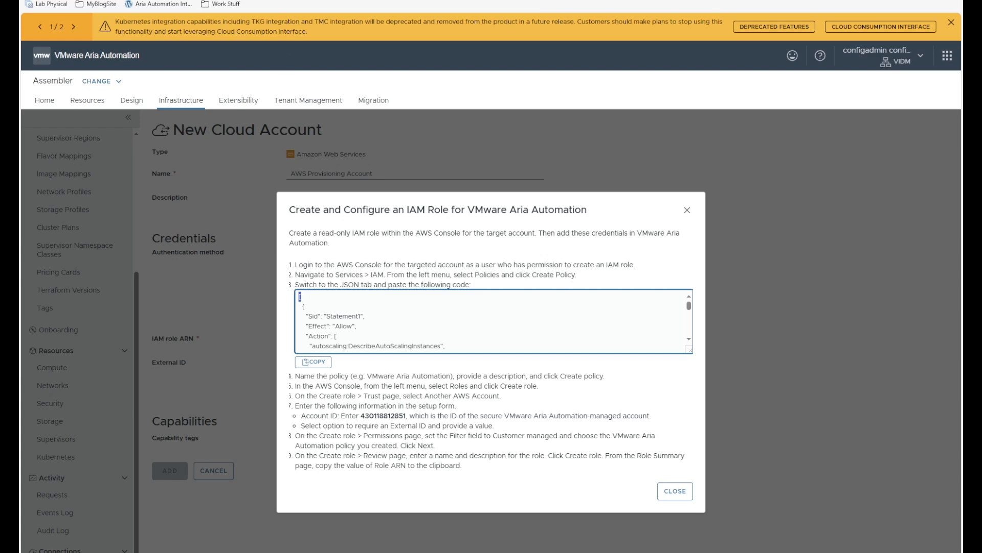
{"action": "key", "text": "ctrl+Tab"}
{"action": "key", "text": "ctrl+v"}
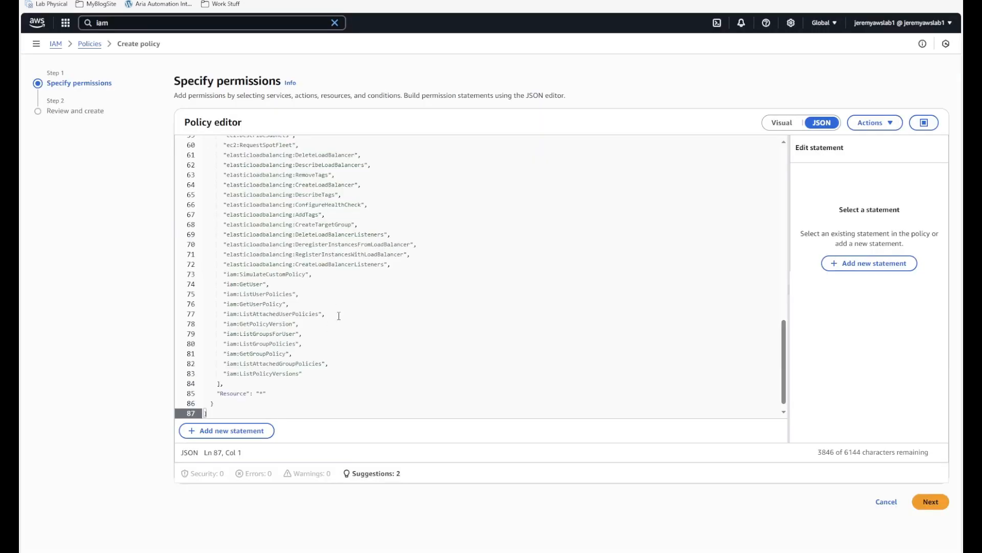
{"action": "scroll", "coordinate": [354, 317], "scroll_direction": "up", "scroll_amount": 12}
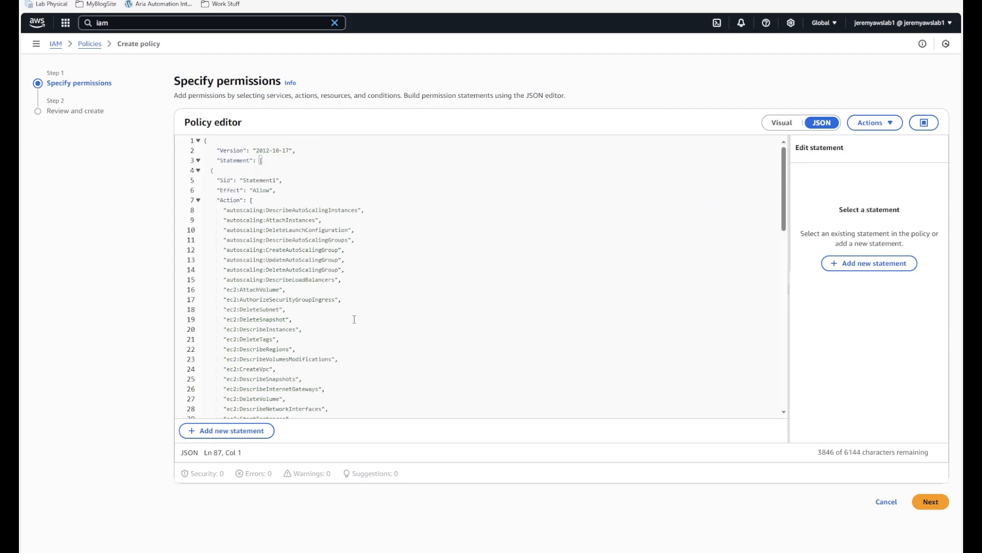
{"action": "scroll", "coordinate": [354, 318], "scroll_direction": "down", "scroll_amount": 12}
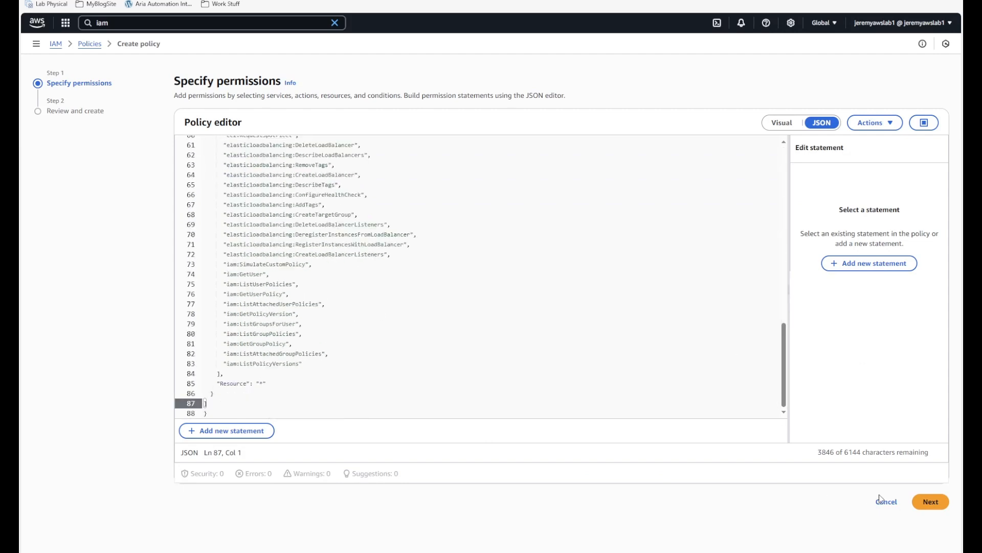
{"action": "left_click", "coordinate": [931, 502]}
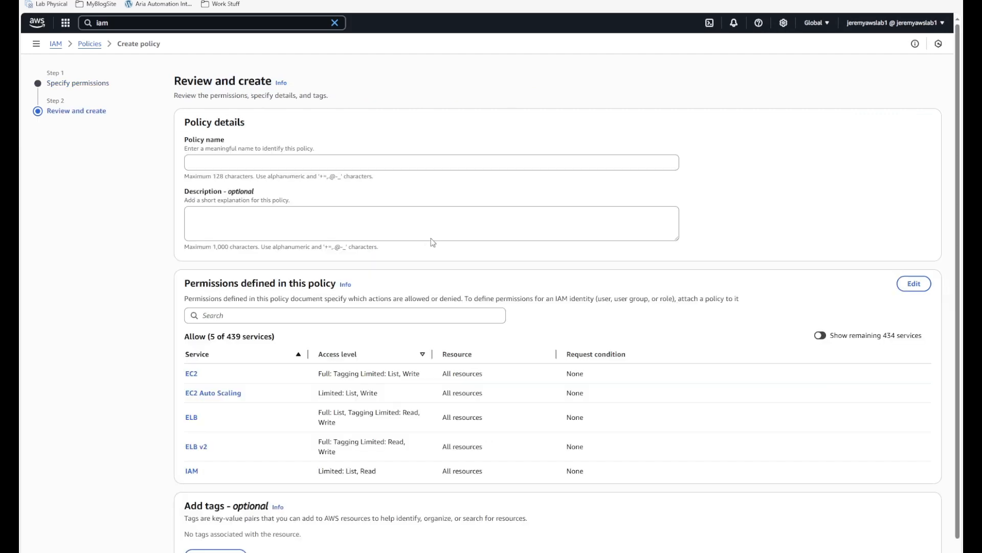
- Name the policy CustomAriaExecutionPolicy, removing the spaces, and create it
{"action": "left_click", "coordinate": [268, 165]}
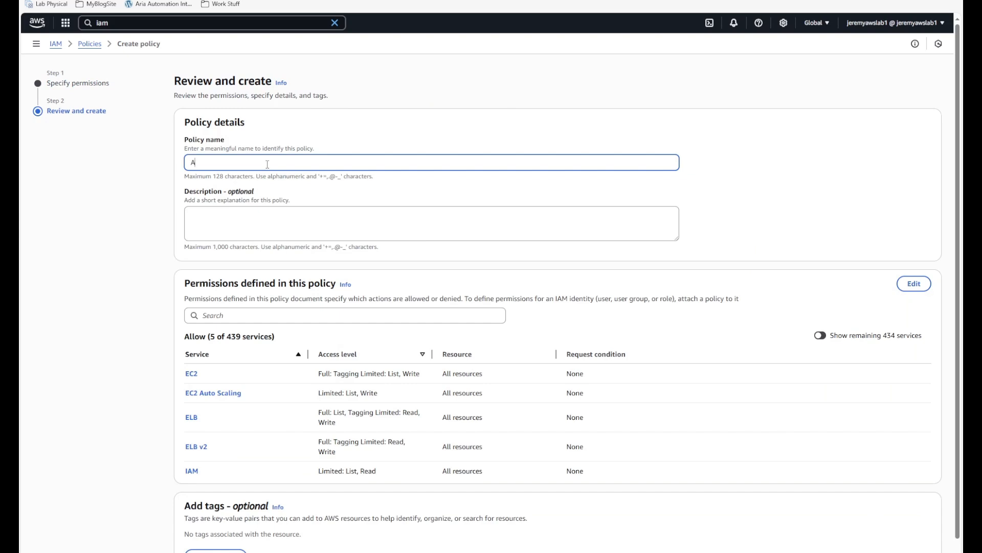
{"action": "key", "text": "BackSpace"}
{"action": "key", "text": "BackSpace"}
{"action": "key", "text": "BackSpace"}
{"action": "type", "text": "Customn"}
{"action": "type", "text": "m A"}
{"action": "type", "text": "ria Execution "}
{"action": "type", "text": "Policy"}
{"action": "scroll", "coordinate": [854, 338], "scroll_direction": "down", "scroll_amount": 1}
{"action": "left_click", "coordinate": [905, 551]}
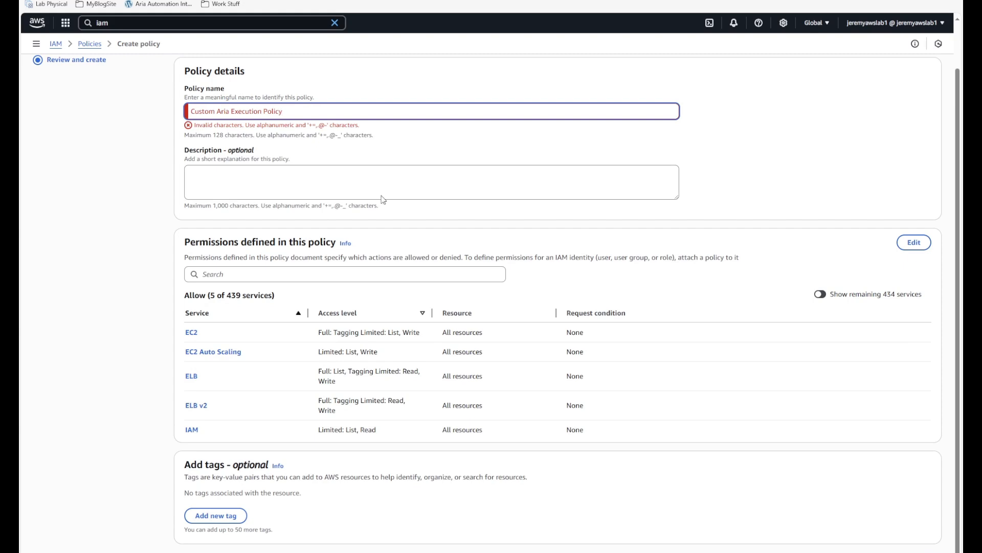
{"action": "left_click", "coordinate": [220, 118]}
{"action": "key", "text": "BackSpace"}
{"action": "key", "text": "Delete"}
{"action": "key", "text": "Delete"}
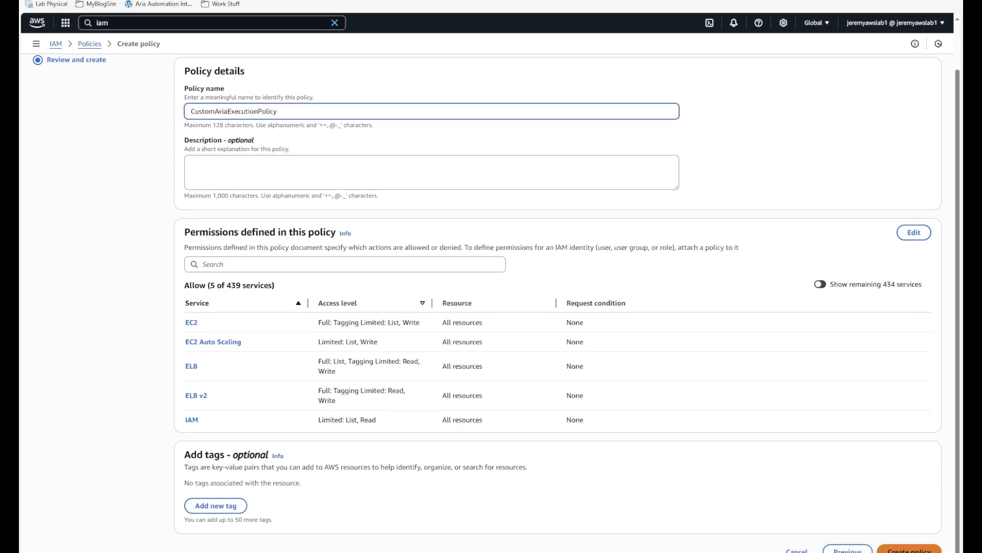
{"action": "left_click", "coordinate": [893, 549]}
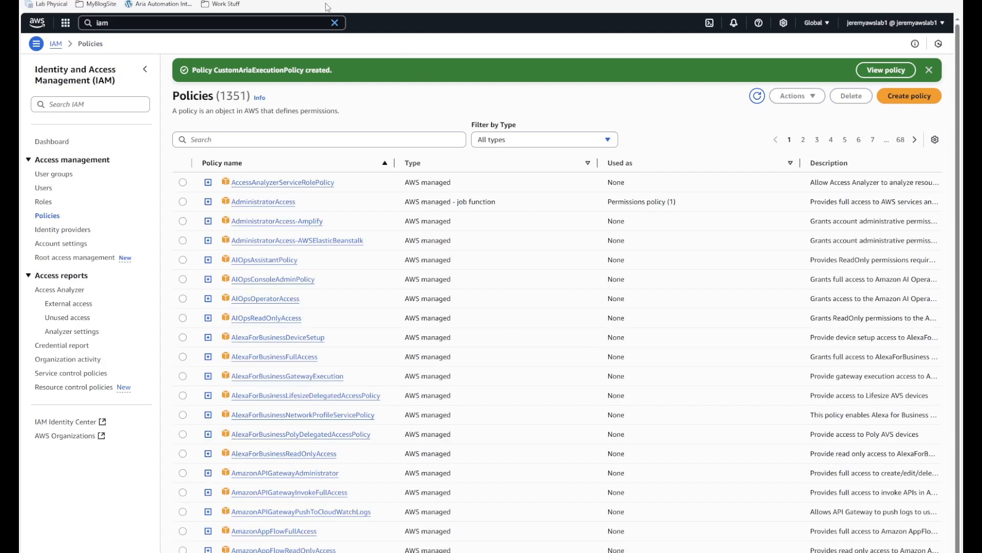
- Start a new IAM role with an AWS account as the trusted entity
{"action": "left_click", "coordinate": [220, 0]}
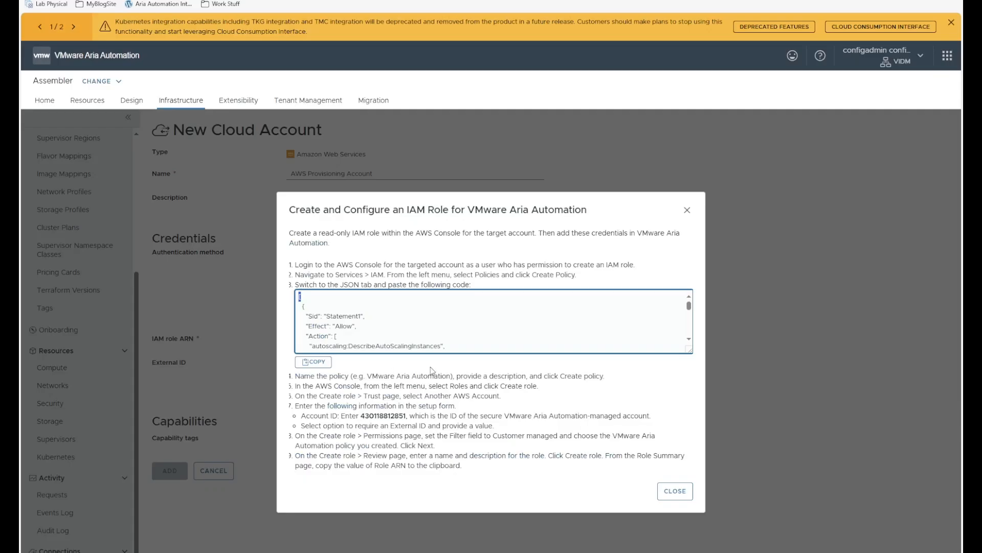
{"action": "left_click_drag", "start_coordinate": [327, 385], "coordinate": [553, 391]}
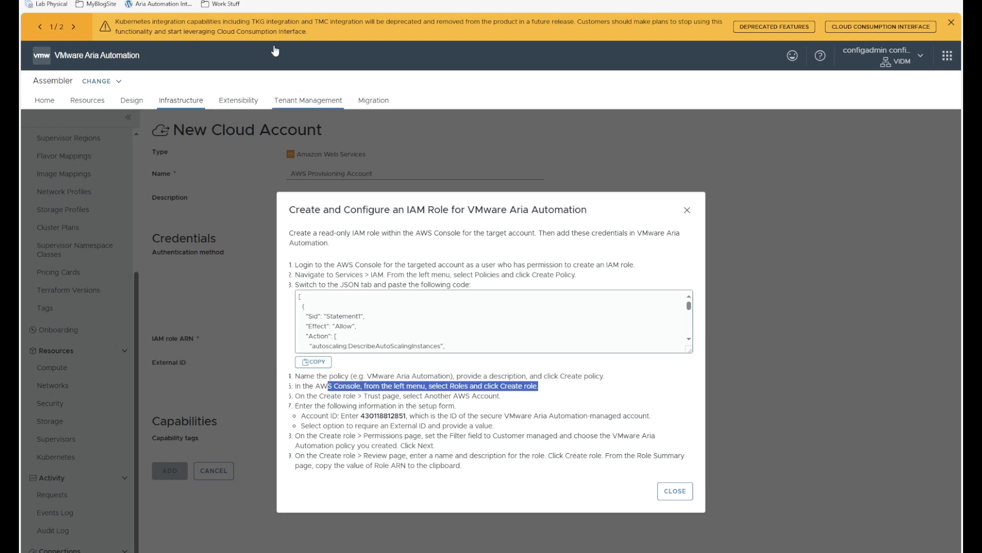
{"action": "left_click", "coordinate": [153, 1]}
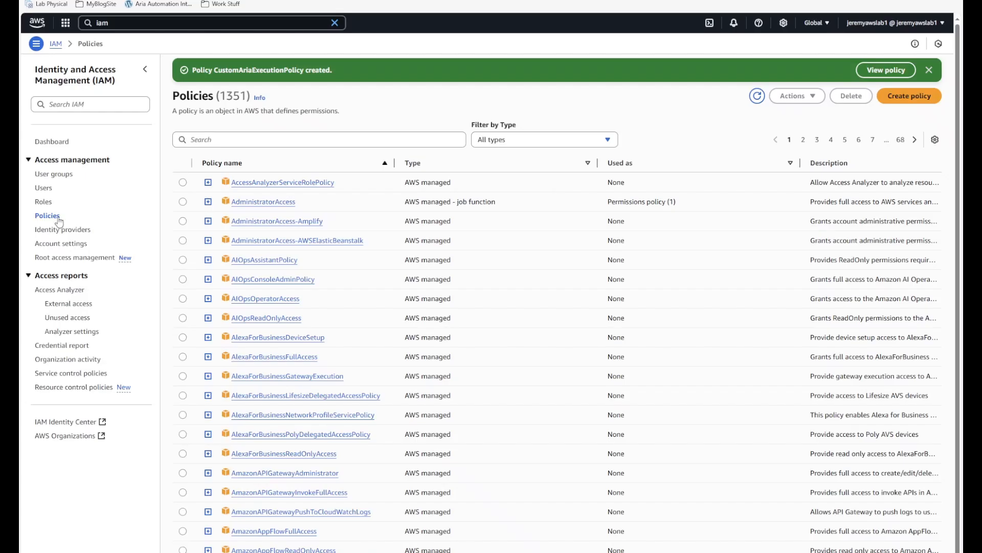
{"action": "left_click", "coordinate": [41, 202]}
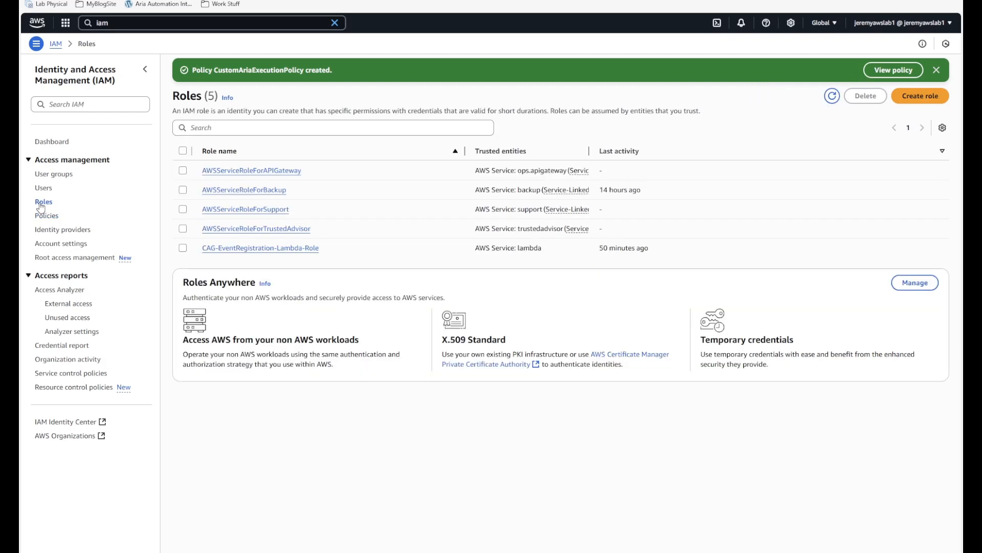
{"action": "left_click", "coordinate": [916, 96]}
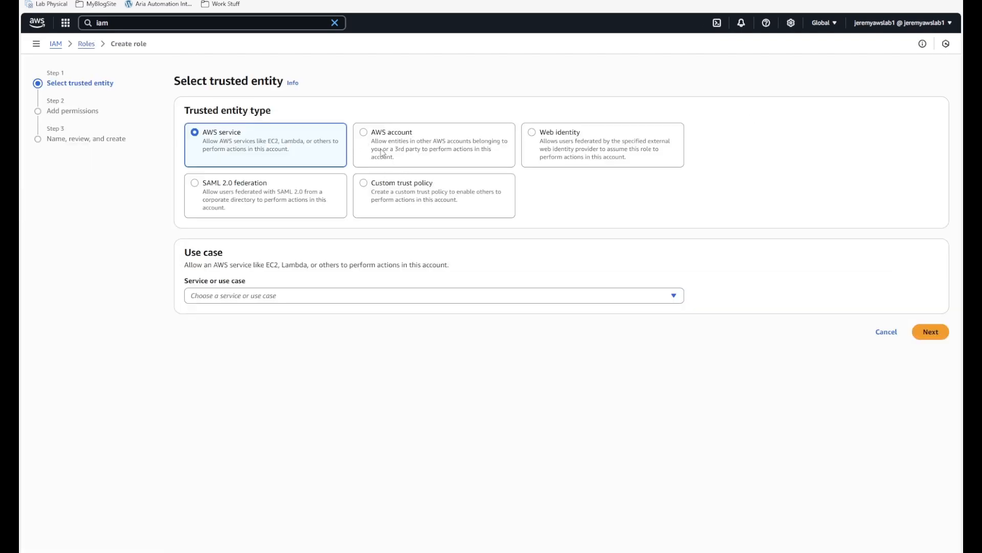
{"action": "left_click", "coordinate": [365, 133]}
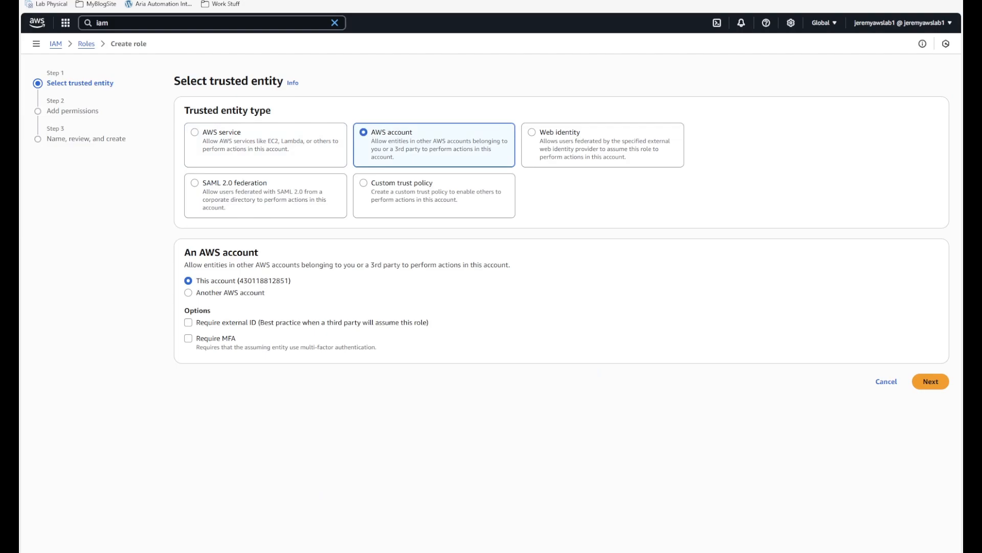
- Tick Require external ID for the role after checking the Aria instructions
{"action": "key", "text": "ctrl+shift+Tab"}
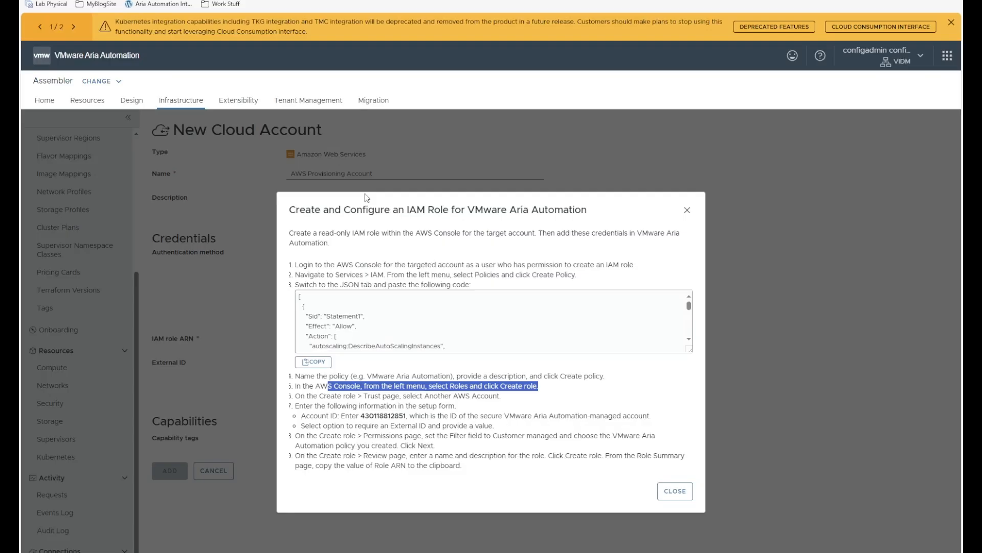
{"action": "left_click", "coordinate": [451, 389]}
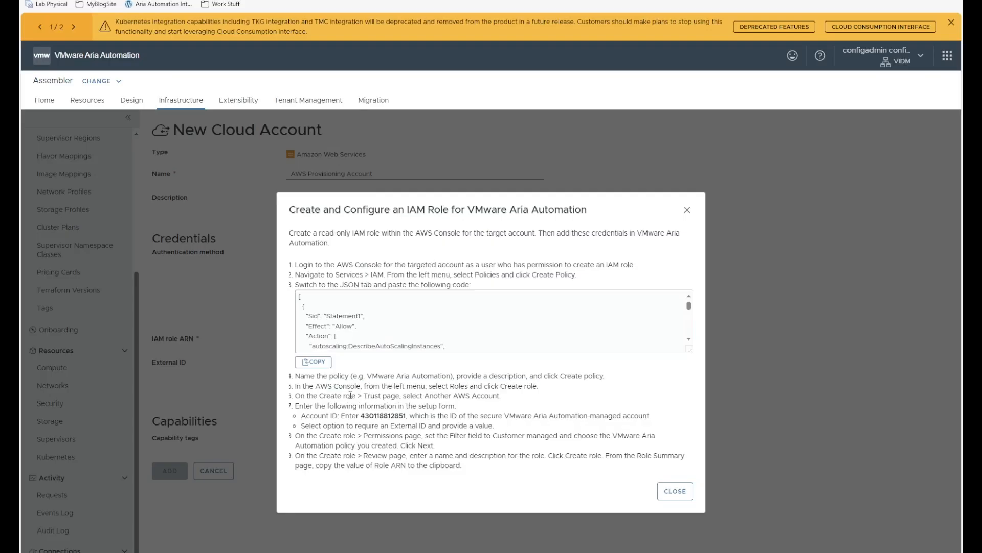
{"action": "left_click_drag", "start_coordinate": [350, 396], "coordinate": [445, 405]}
{"action": "left_click", "coordinate": [459, 409]}
{"action": "key", "text": "ctrl+Tab"}
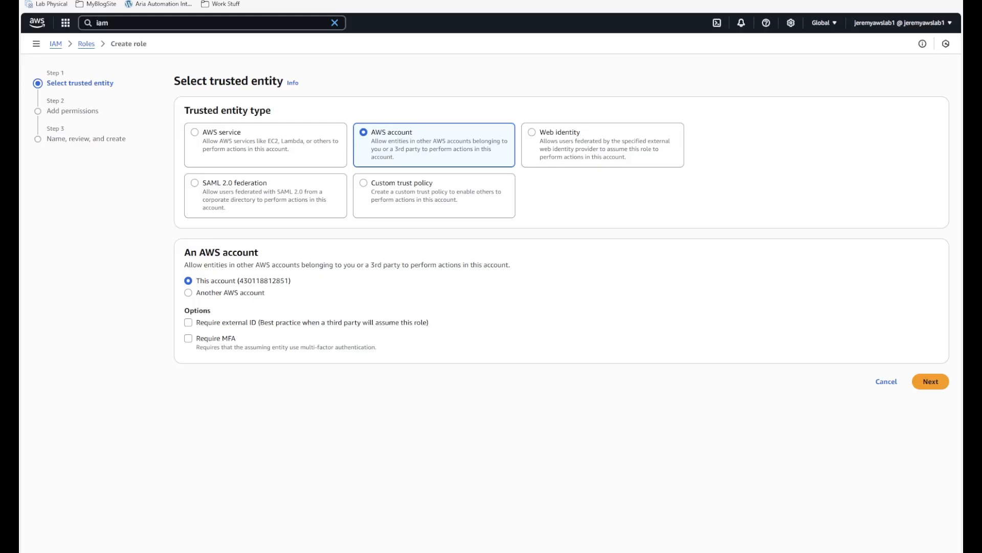
{"action": "left_click_drag", "start_coordinate": [233, 281], "coordinate": [297, 281]}
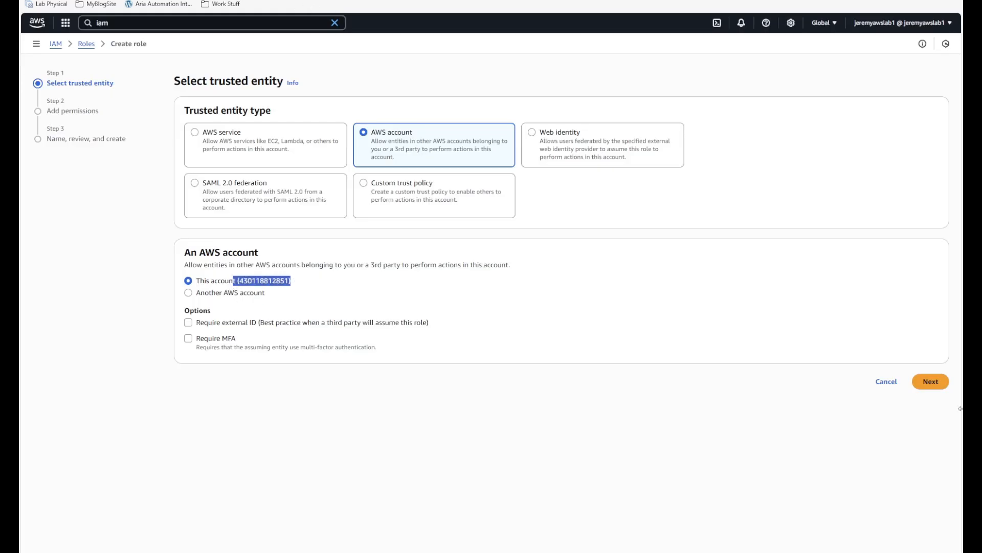
{"action": "left_click", "coordinate": [188, 323]}
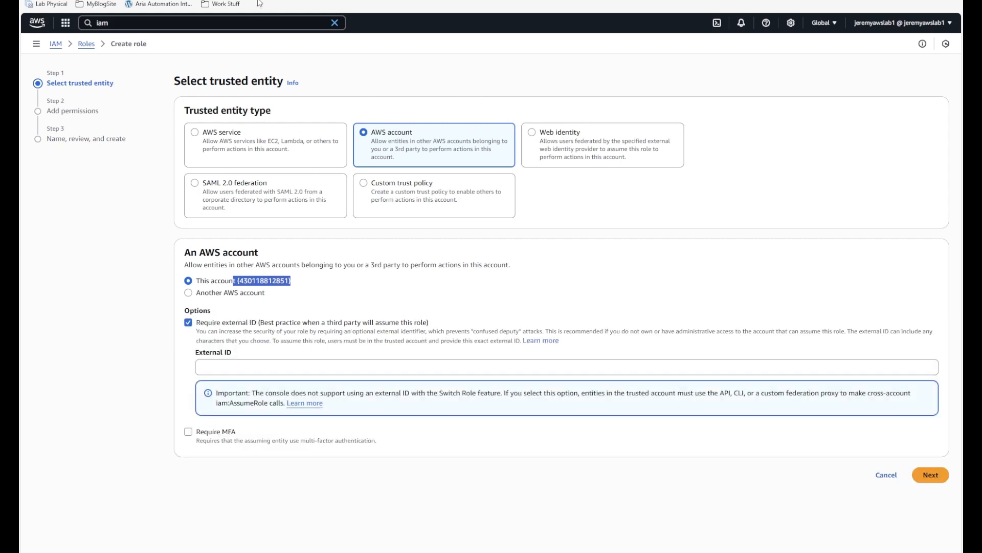
{"action": "key", "text": "ctrl+shift+Tab"}
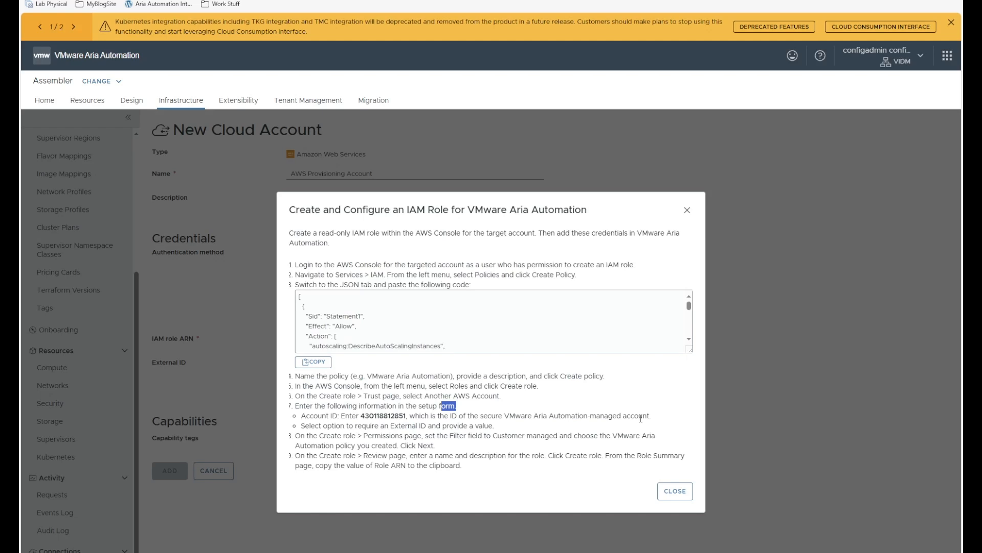
- Copy the External ID from Aria's AWS Provisioning Account form into the role's External ID field
{"action": "left_click", "coordinate": [686, 491]}
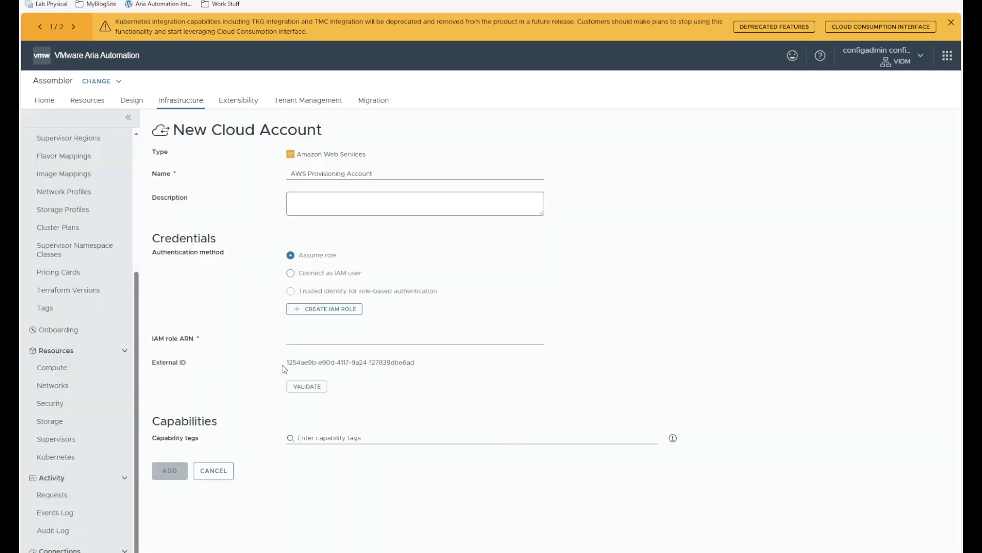
{"action": "left_click_drag", "start_coordinate": [284, 368], "coordinate": [407, 362]}
{"action": "left_click", "coordinate": [416, 362]}
{"action": "left_click_drag", "start_coordinate": [287, 362], "coordinate": [416, 361]}
{"action": "key", "text": "ctrl+c"}
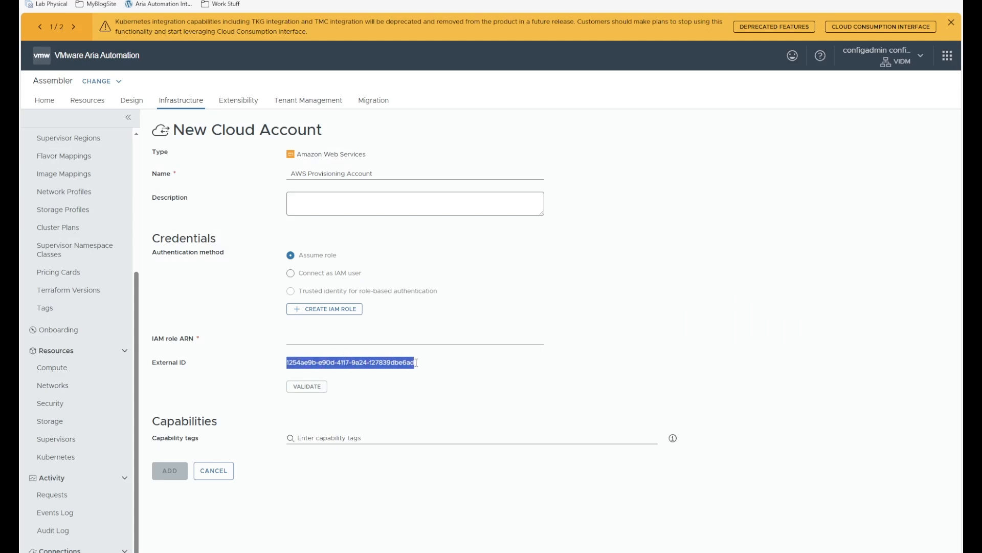
{"action": "left_click", "coordinate": [415, 1]}
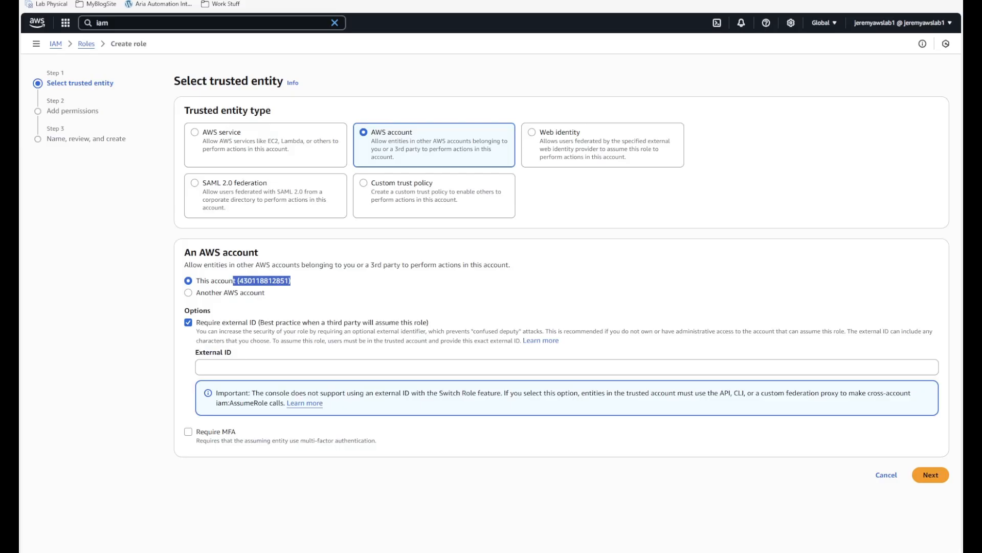
{"action": "left_click", "coordinate": [271, 368]}
{"action": "key", "text": "ctrl+v"}
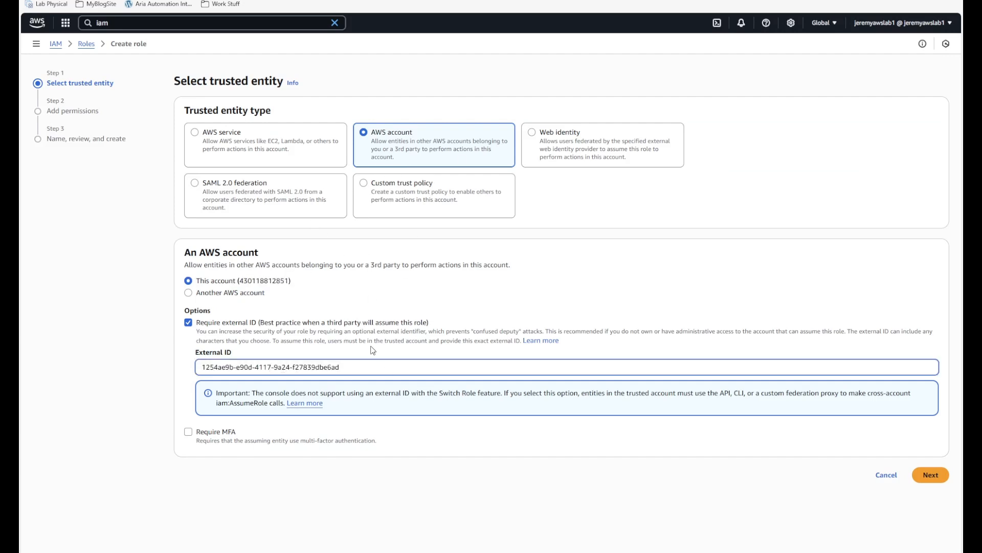
{"action": "left_click_drag", "start_coordinate": [352, 369], "coordinate": [187, 373]}
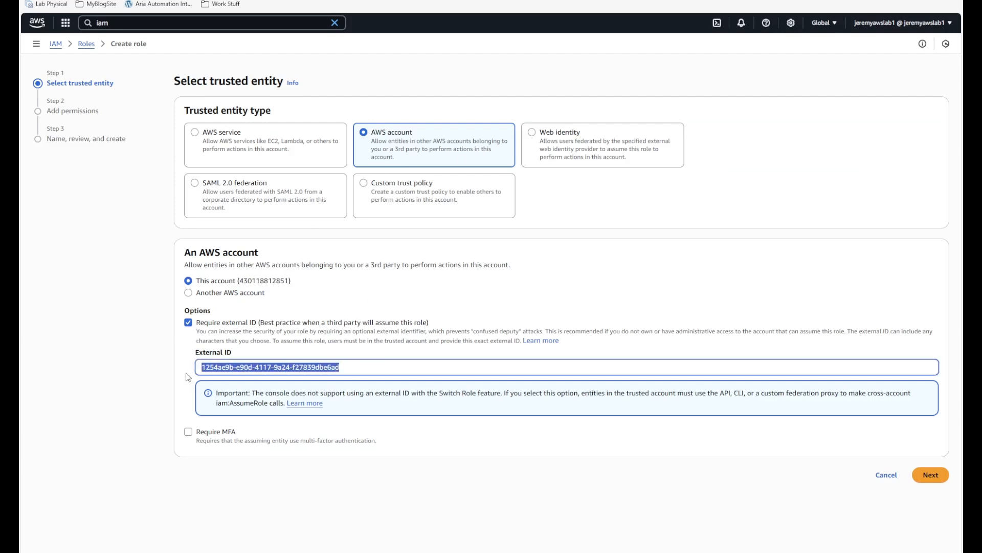
{"action": "left_click", "coordinate": [569, 474]}
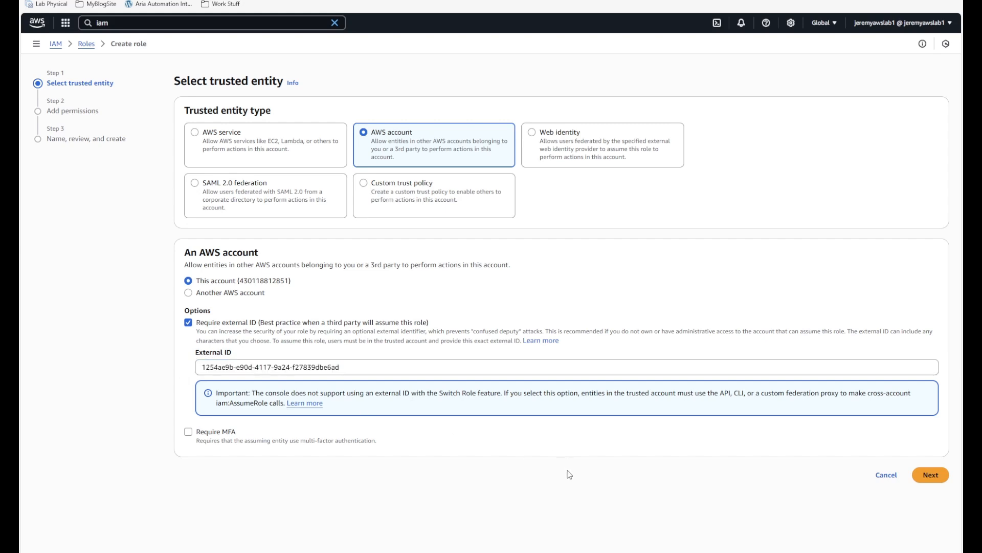
- Attach CustomAriaExecutionPolicy to the role and review its sts:AssumeRole trust policy
{"action": "left_click", "coordinate": [939, 477]}
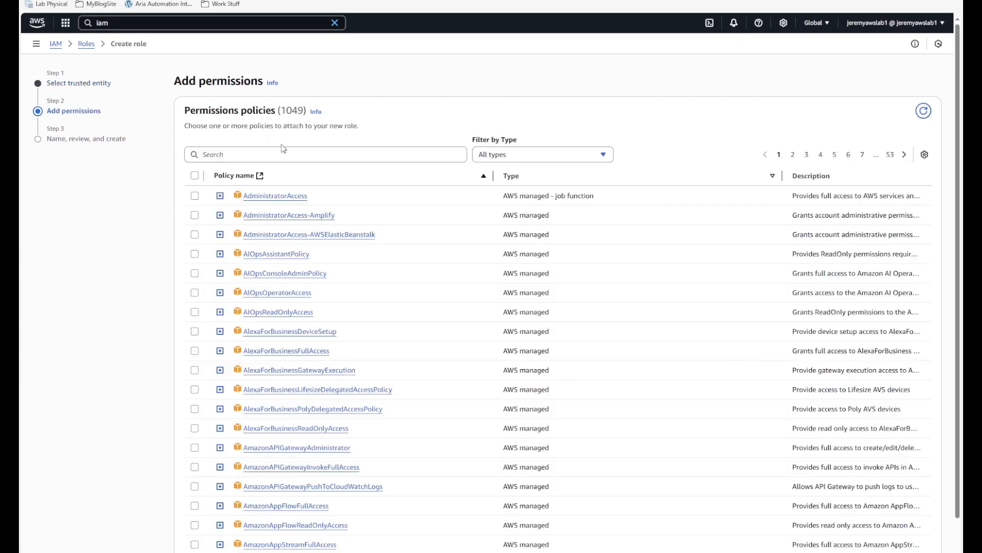
{"action": "left_click", "coordinate": [282, 153]}
{"action": "type", "text": "custom"}
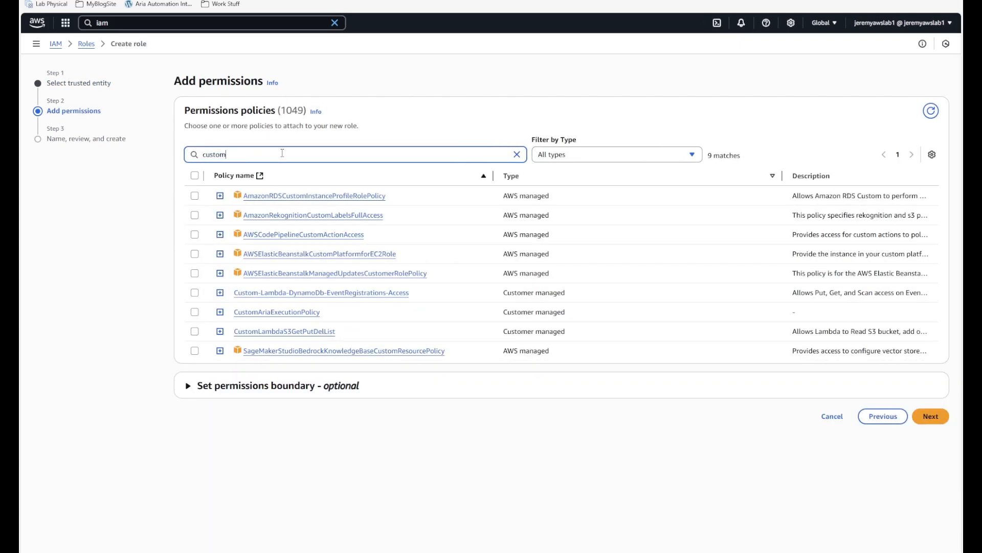
{"action": "left_click", "coordinate": [194, 311]}
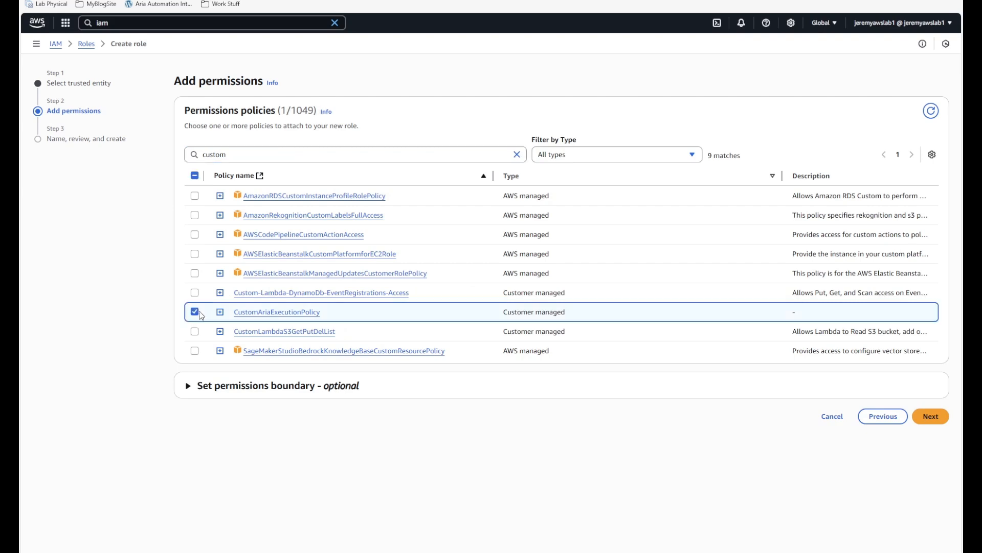
{"action": "left_click", "coordinate": [930, 417]}
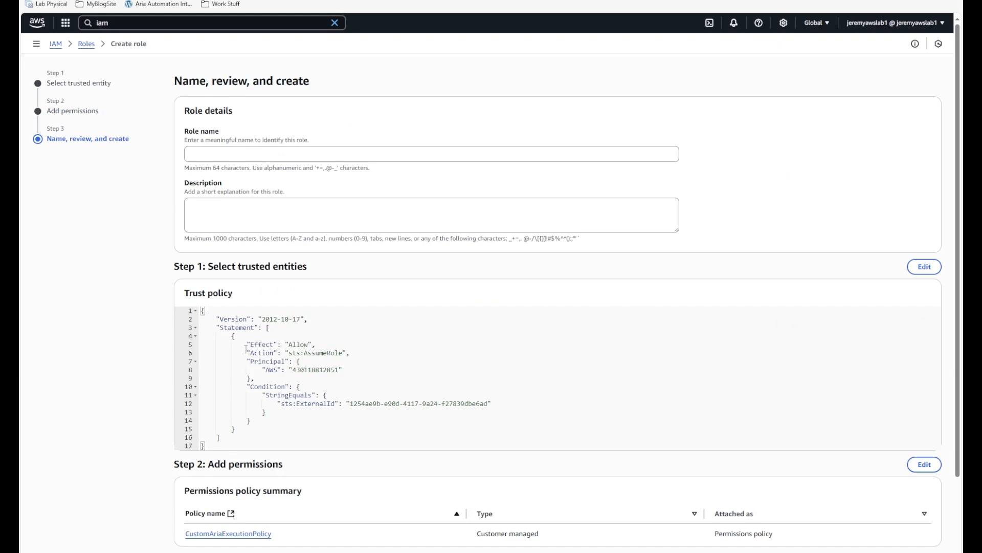
{"action": "left_click_drag", "start_coordinate": [246, 353], "coordinate": [358, 353]}
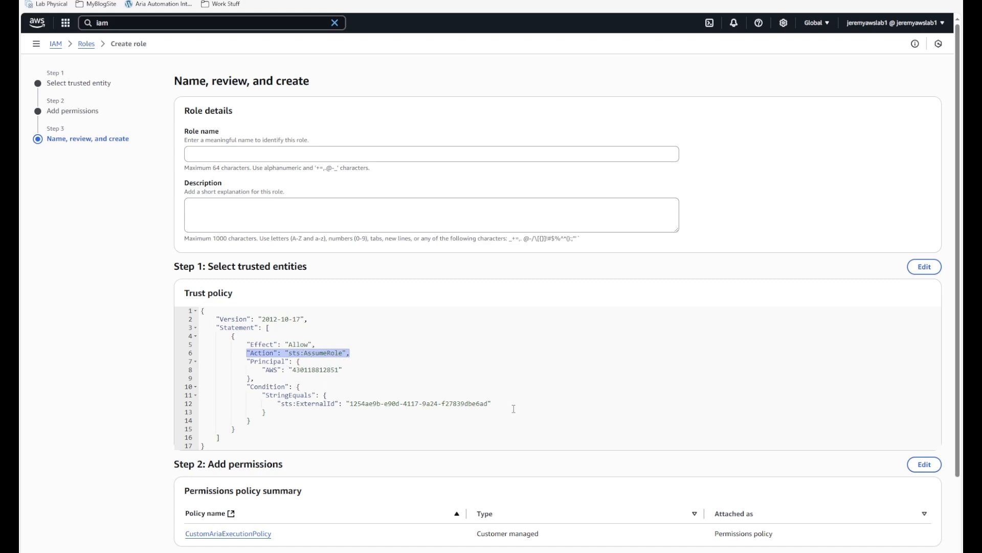
{"action": "left_click_drag", "start_coordinate": [514, 409], "coordinate": [314, 411]}
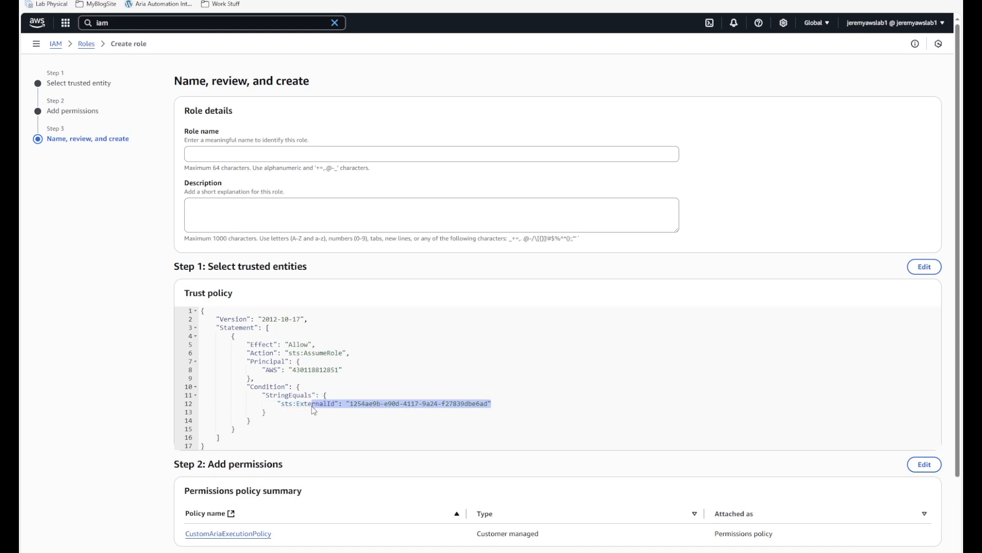
{"action": "scroll", "coordinate": [313, 410], "scroll_direction": "down", "scroll_amount": 2}
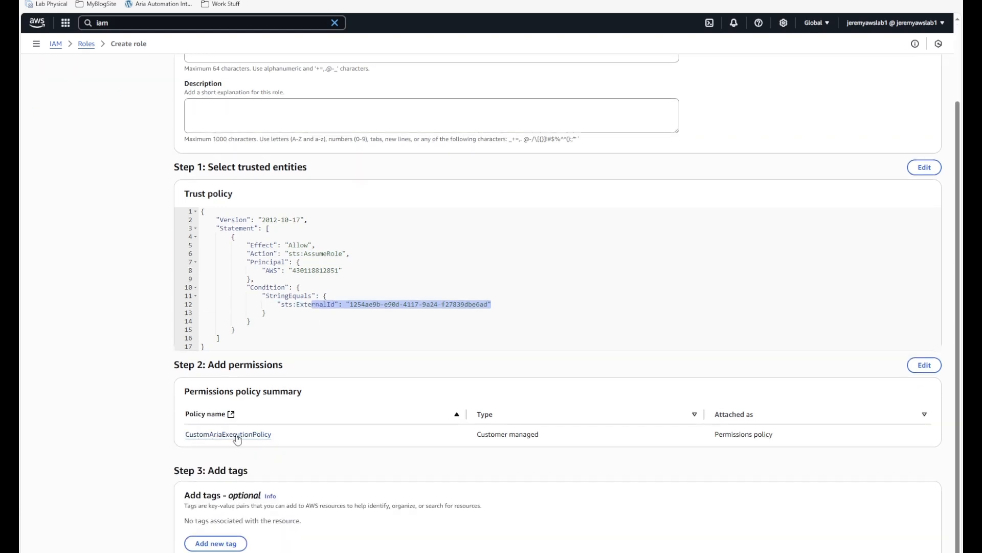
{"action": "scroll", "coordinate": [292, 429], "scroll_direction": "up", "scroll_amount": 2}
- Name the role AriaAssumePermissionsRole and create it
{"action": "left_click", "coordinate": [240, 155]}
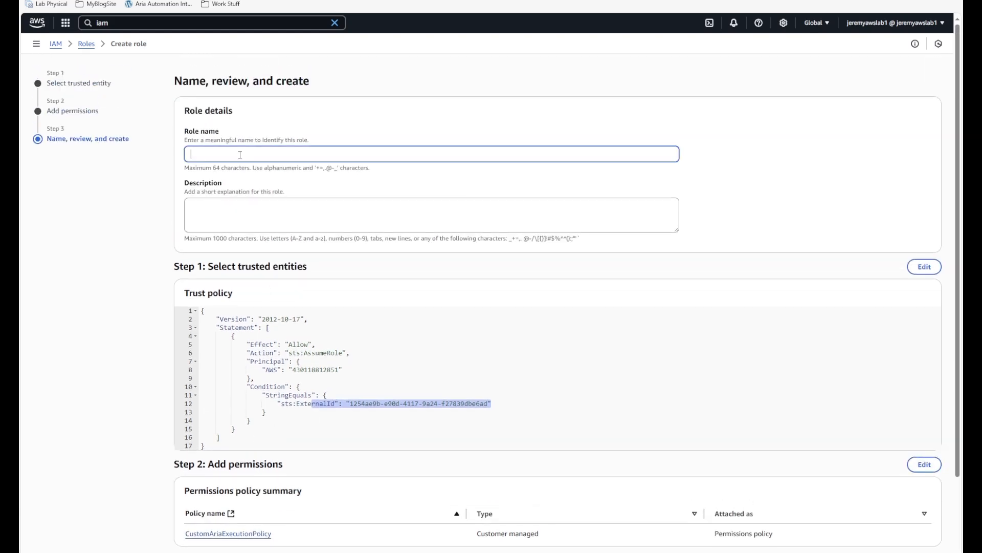
{"action": "type", "text": "AriaExecutionRole"}
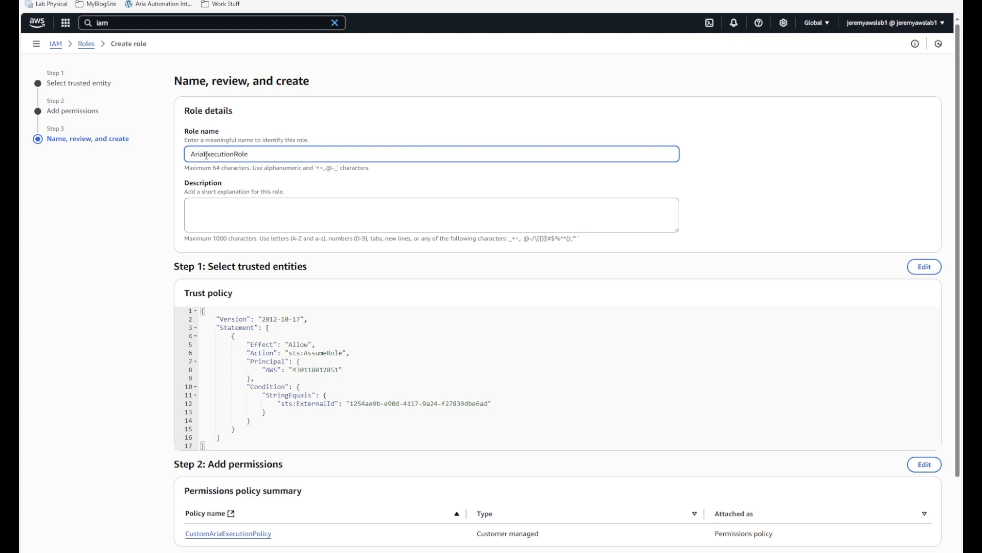
{"action": "type", "text": "AssumePermi"}
{"action": "key", "text": "BackSpace"}
{"action": "key", "text": "BackSpace"}
{"action": "type", "text": "missions"}
{"action": "key", "text": "shift+End"}
{"action": "key", "text": "BackSpace"}
{"action": "type", "text": "Rol"}
{"action": "scroll", "coordinate": [592, 294], "scroll_direction": "down", "scroll_amount": 3}
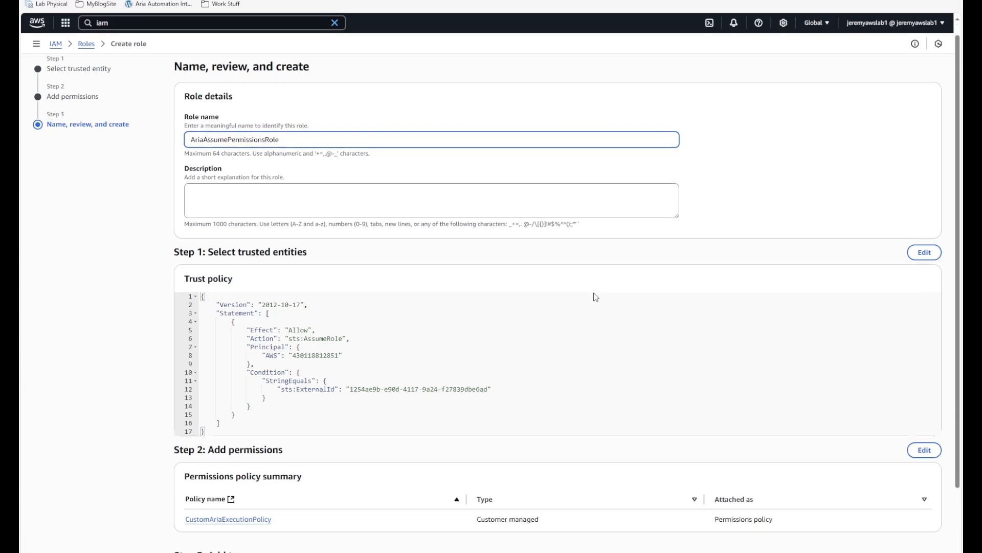
{"action": "left_click", "coordinate": [913, 549]}
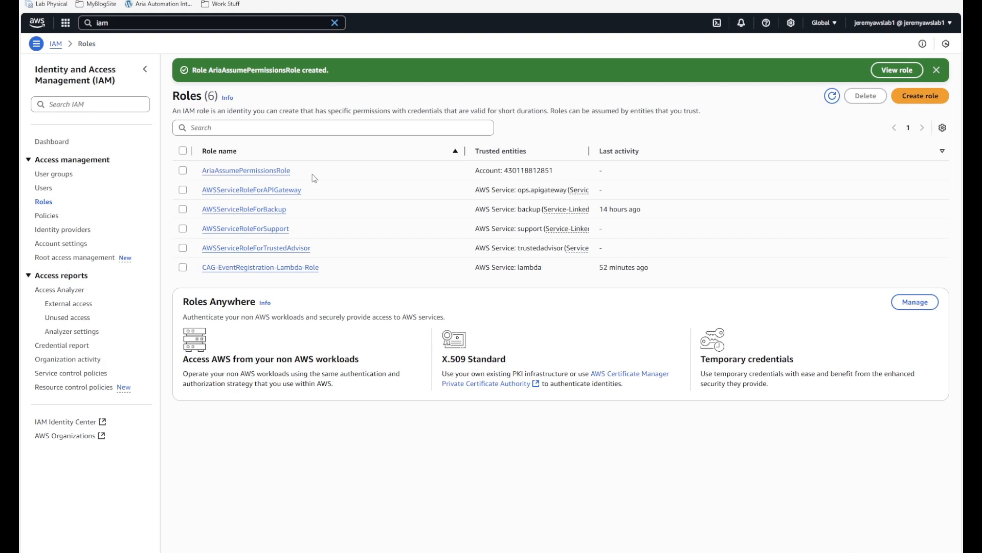
- Paste the AriaAssumePermissionsRole ARN into Aria's IAM role ARN field and validate
{"action": "left_click", "coordinate": [251, 171]}
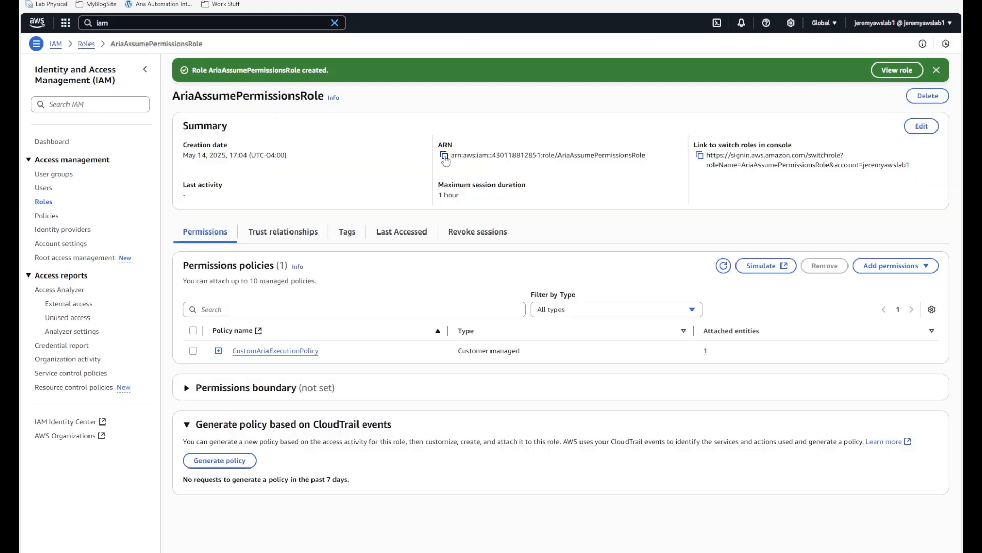
{"action": "left_click", "coordinate": [444, 155]}
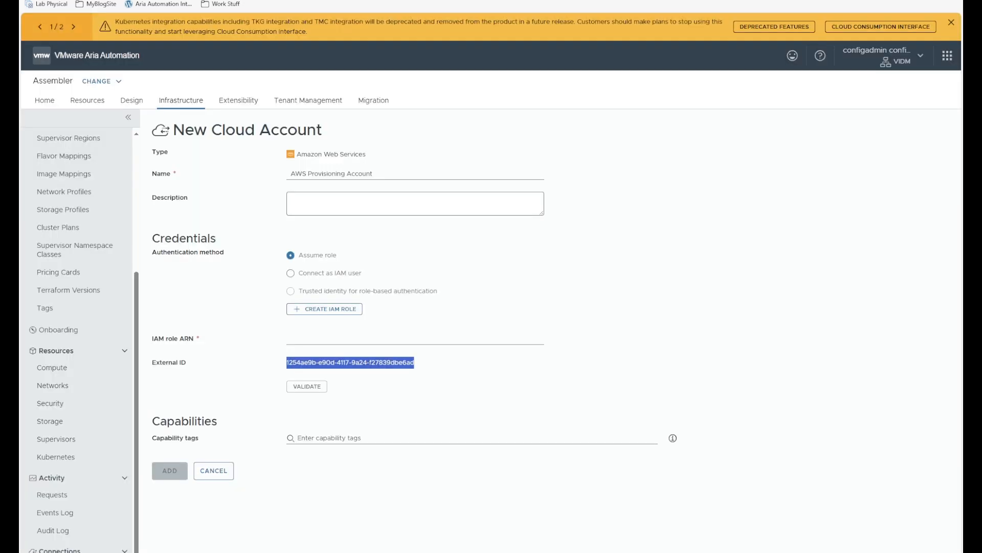
{"action": "left_click", "coordinate": [336, 337]}
{"action": "key", "text": "ctrl+v"}
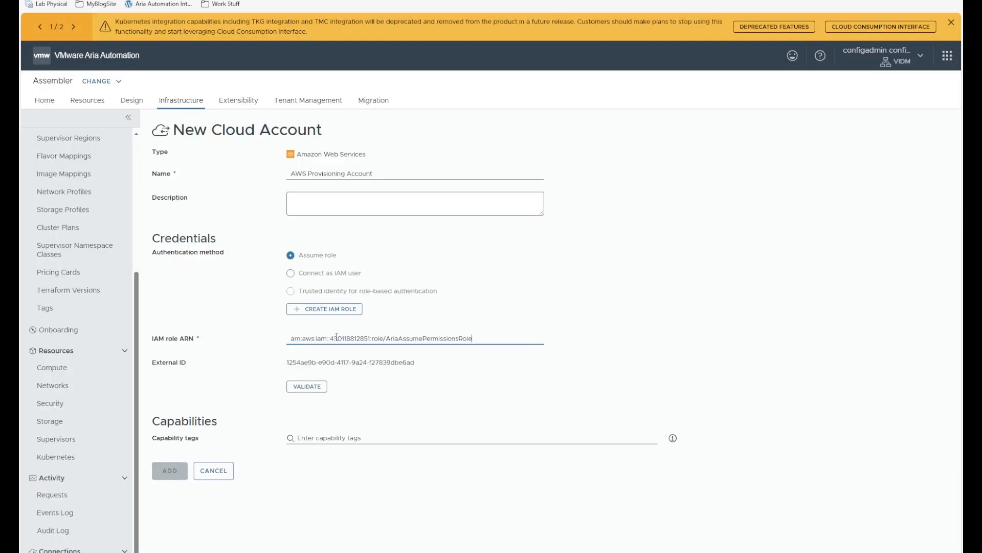
{"action": "left_click", "coordinate": [322, 389]}
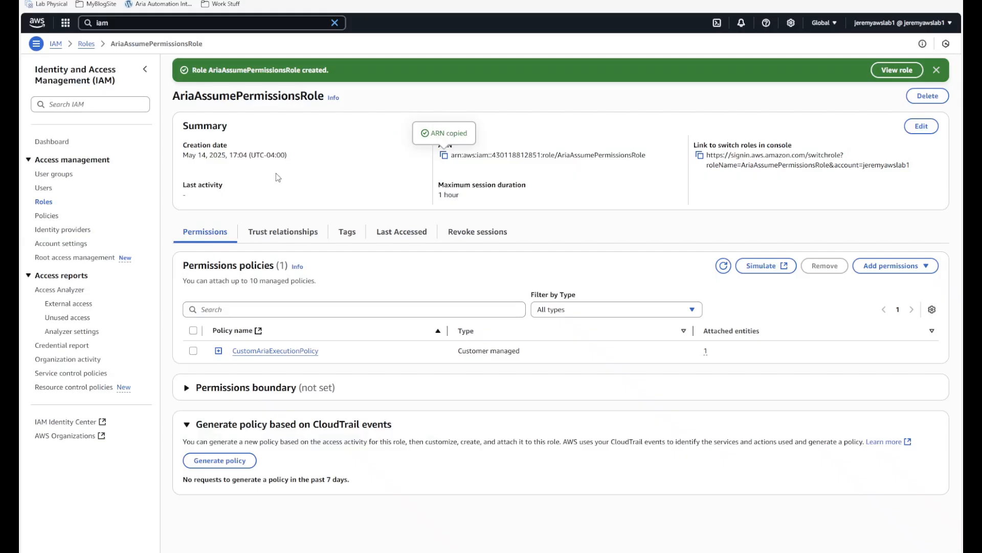
- Start an inline policy for AriaReadOnlyUser allowing STS AssumeRole on all resources
{"action": "left_click", "coordinate": [44, 188]}
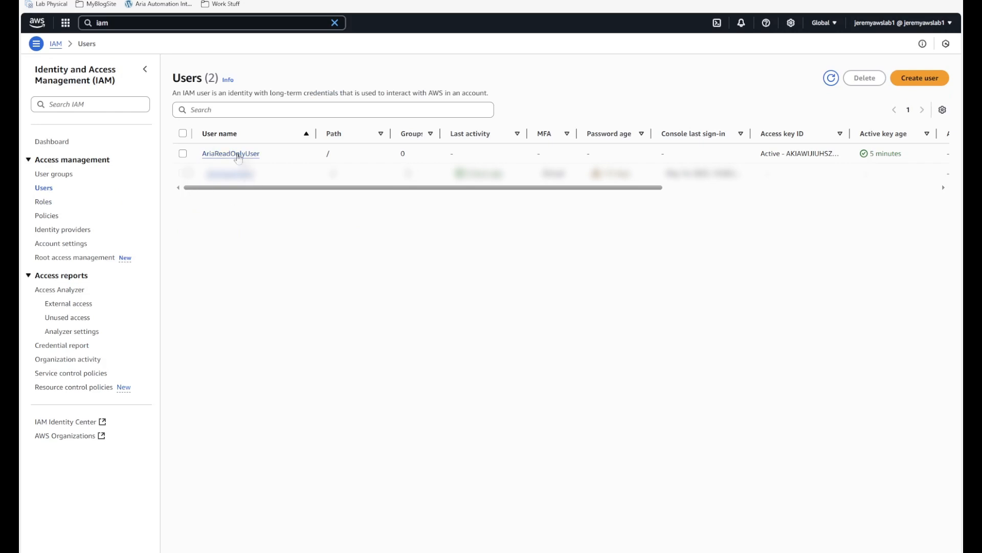
{"action": "left_click", "coordinate": [236, 154]}
{"action": "left_click", "coordinate": [865, 247]}
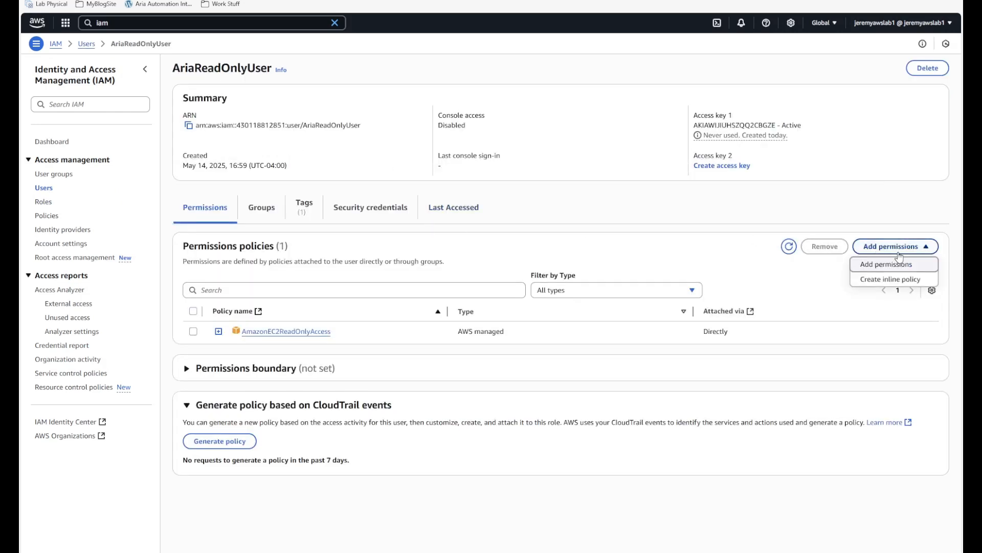
{"action": "left_click", "coordinate": [874, 281]}
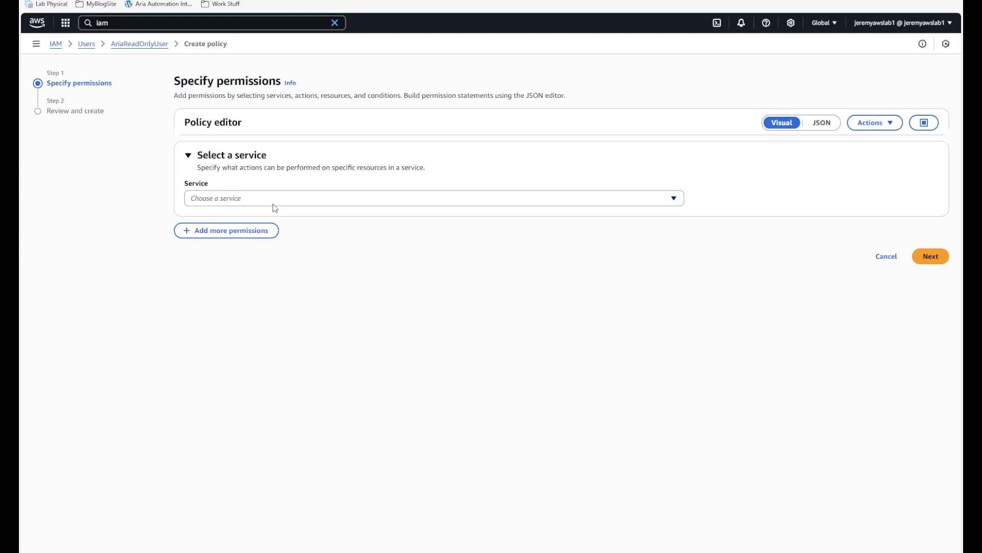
{"action": "left_click", "coordinate": [230, 199]}
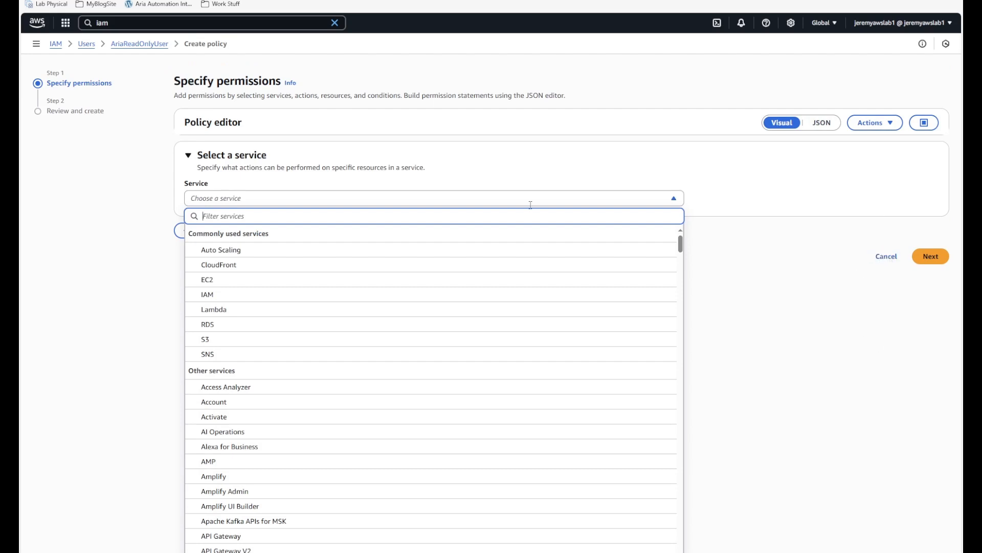
{"action": "type", "text": "sts"}
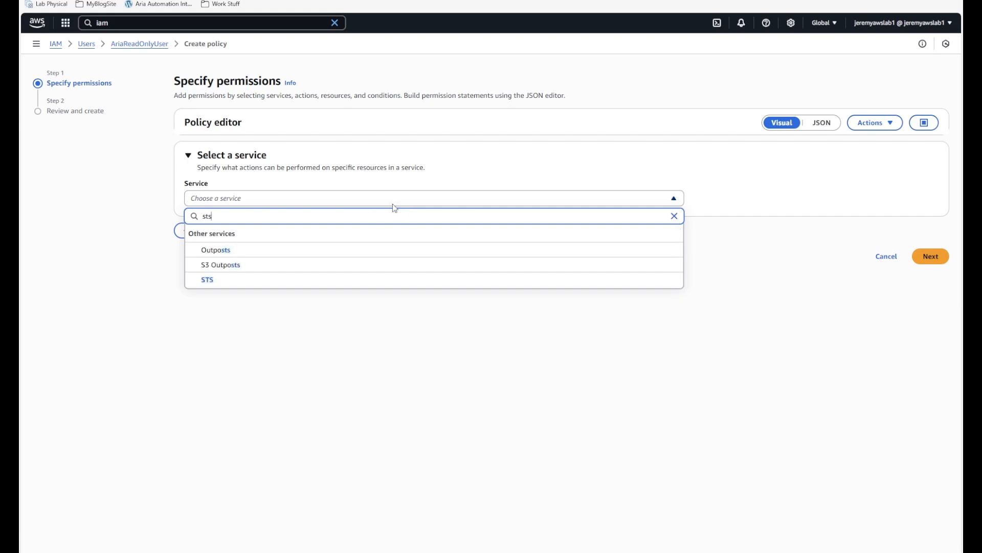
{"action": "left_click", "coordinate": [208, 281]}
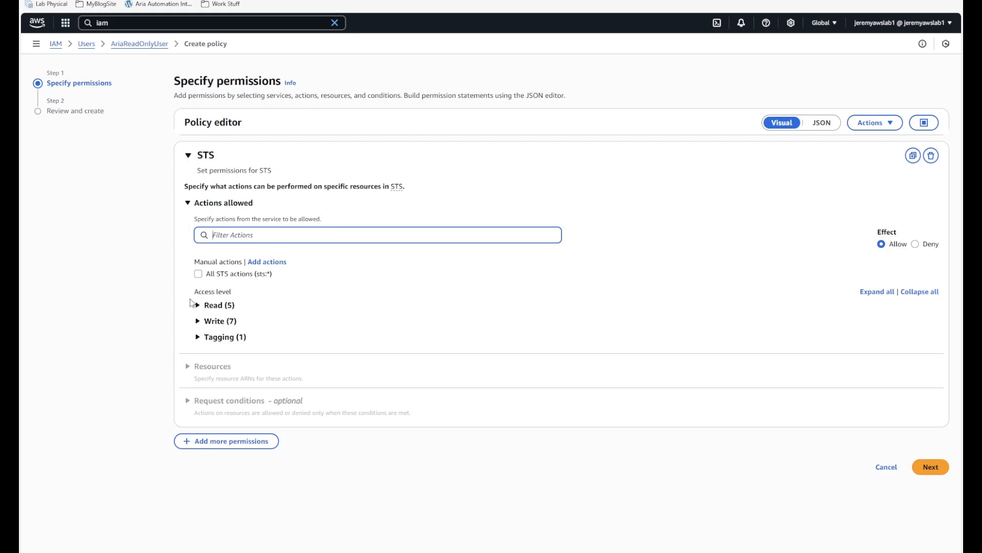
{"action": "left_click", "coordinate": [197, 305]}
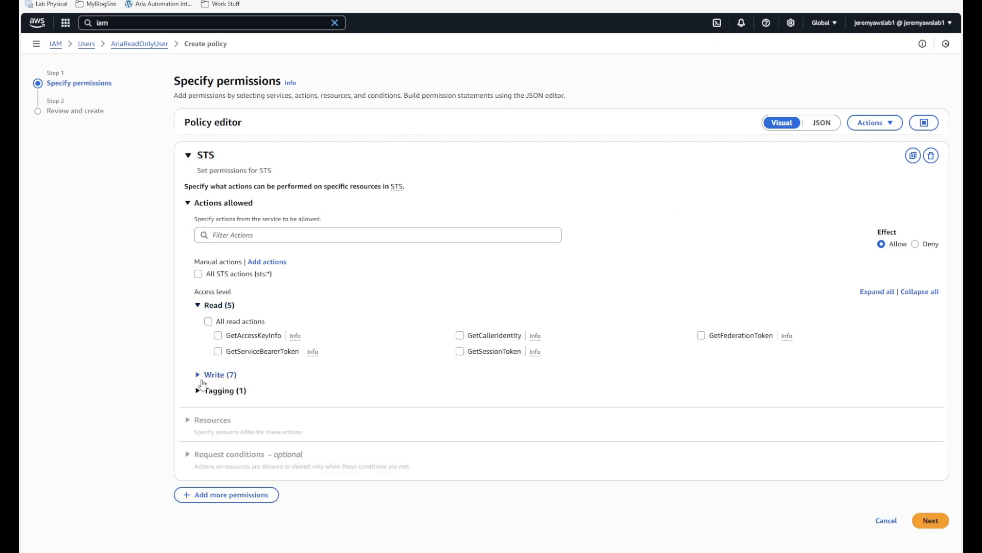
{"action": "left_click", "coordinate": [233, 236]}
{"action": "type", "text": "a"}
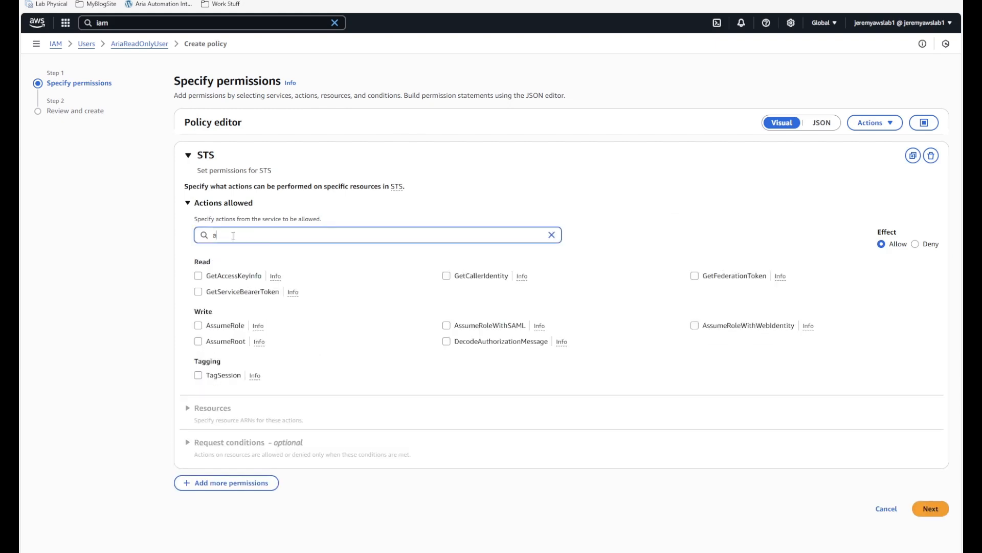
{"action": "type", "text": "ssu"}
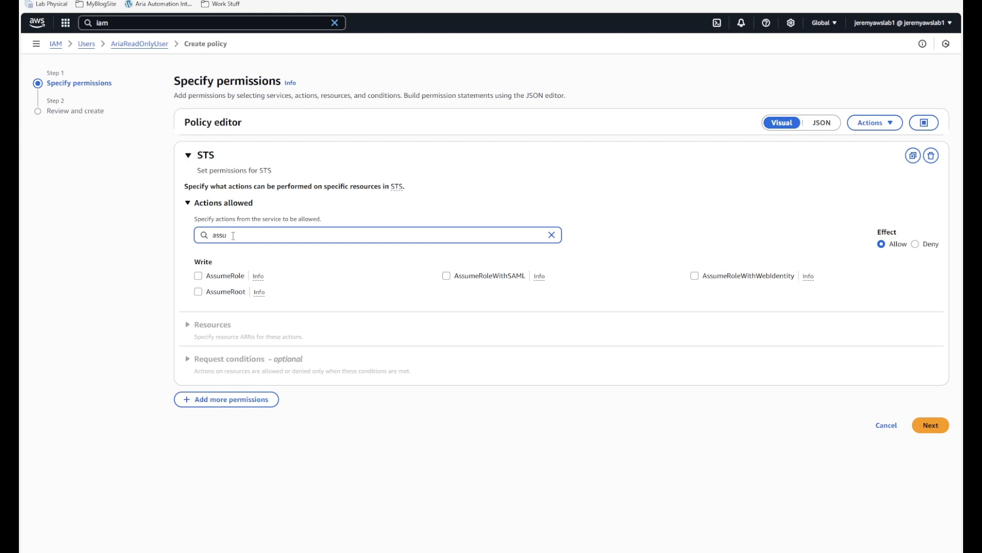
{"action": "left_click", "coordinate": [198, 276]}
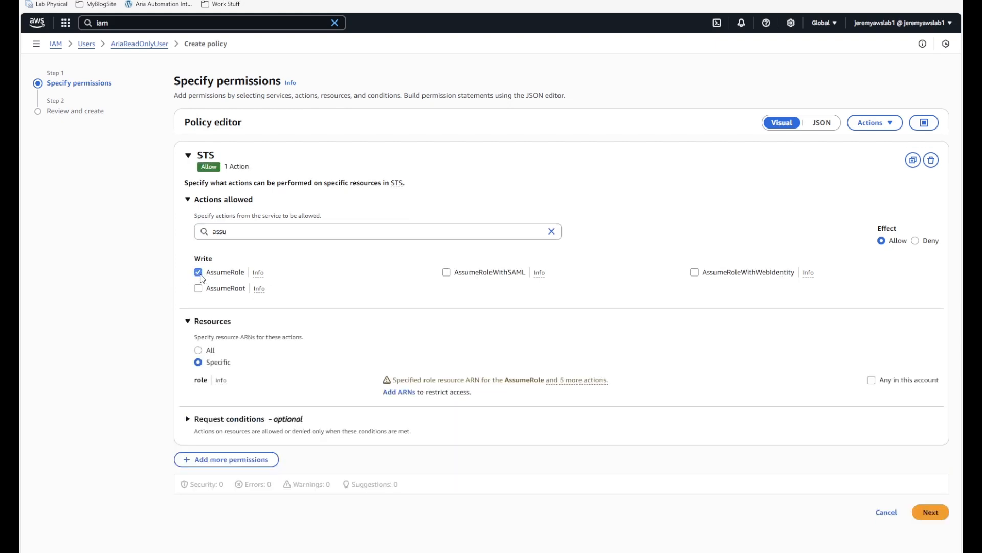
{"action": "left_click", "coordinate": [198, 350]}
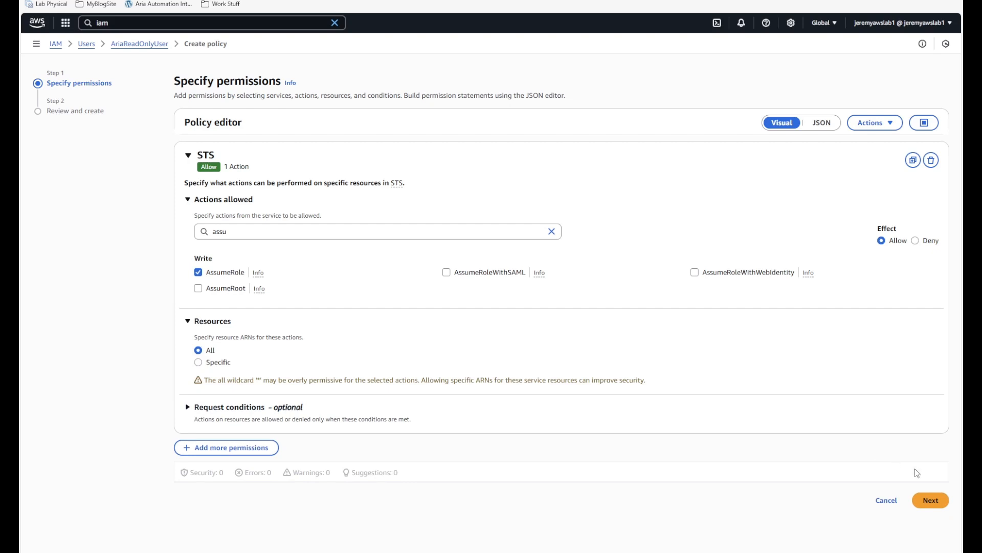
- Name the inline policy CustomAriaAutoAssumeRolePerms and create it
{"action": "left_click", "coordinate": [931, 500]}
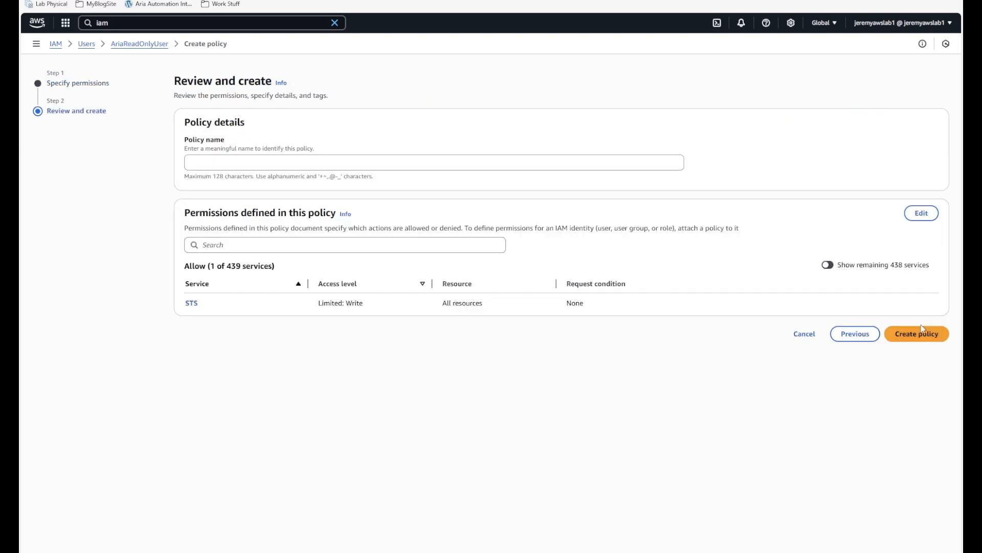
{"action": "left_click", "coordinate": [254, 167]}
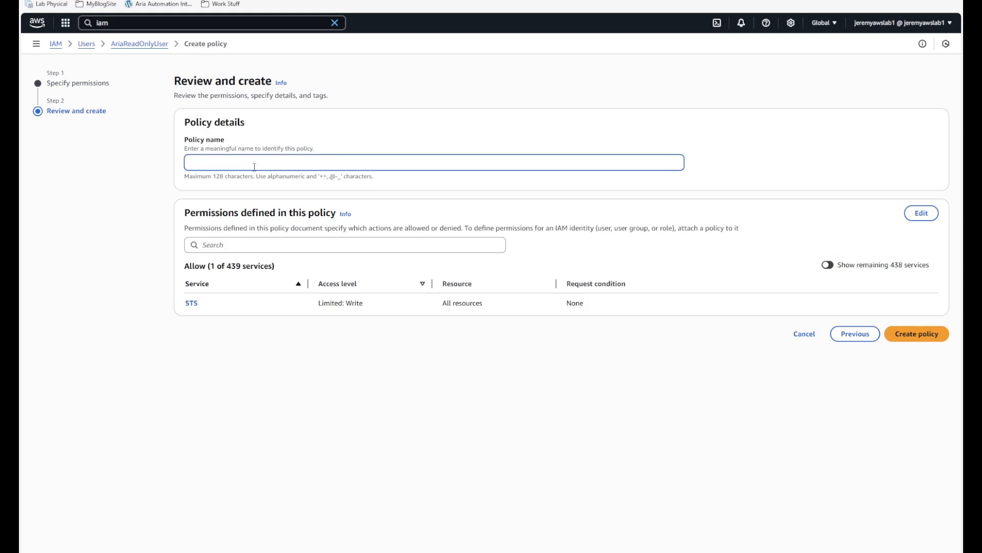
{"action": "type", "text": "CustomAriaAutoAssume"}
{"action": "type", "text": "RolePerms"}
{"action": "left_click", "coordinate": [910, 333]}
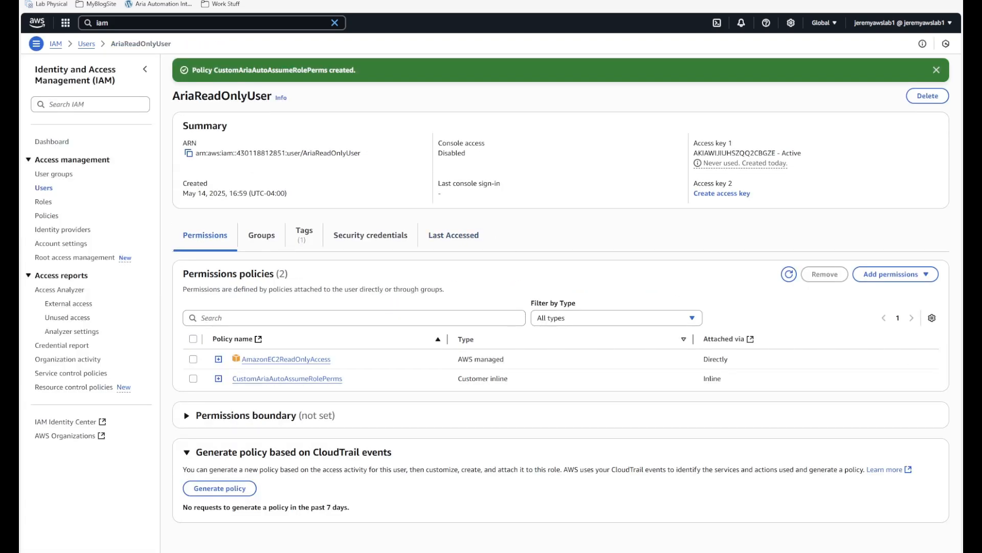
{"action": "key", "text": "ctrl+shift+Tab"}
- Revalidate the AWS cloud account credentials, then return to the Cloud Accounts list
{"action": "left_click", "coordinate": [307, 387]}
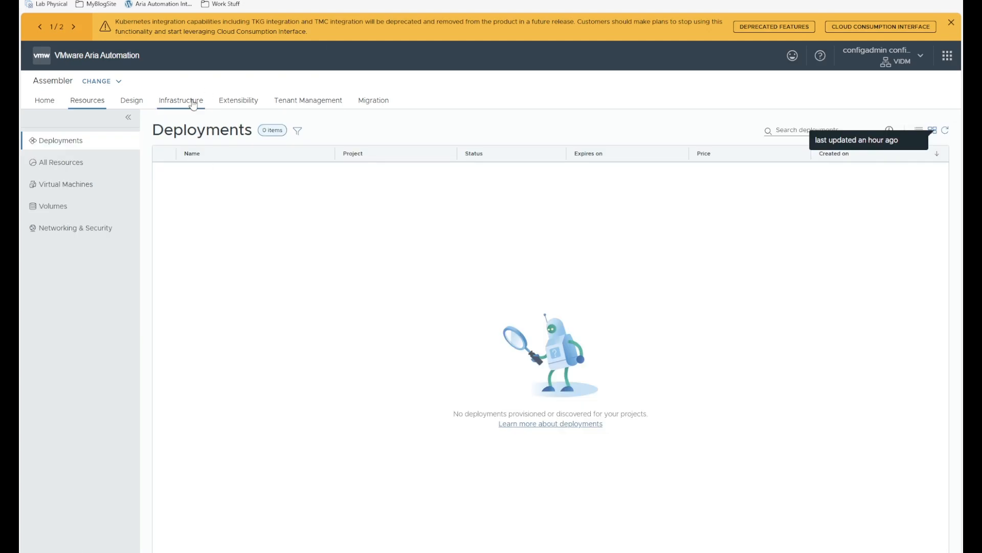
{"action": "left_click", "coordinate": [193, 101]}
{"action": "scroll", "coordinate": [73, 410], "scroll_direction": "down", "scroll_amount": 4}
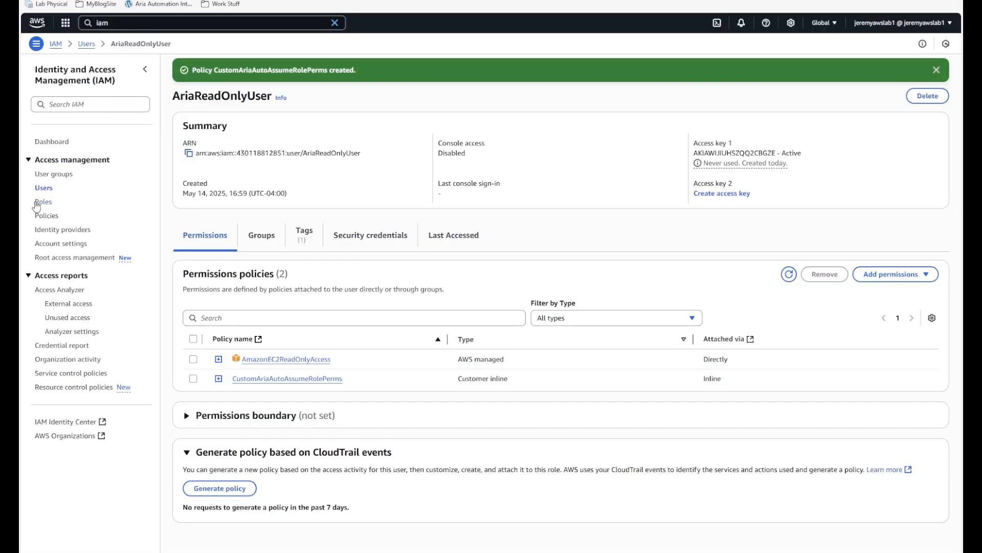
{"action": "left_click_drag", "start_coordinate": [333, 360], "coordinate": [248, 359]}
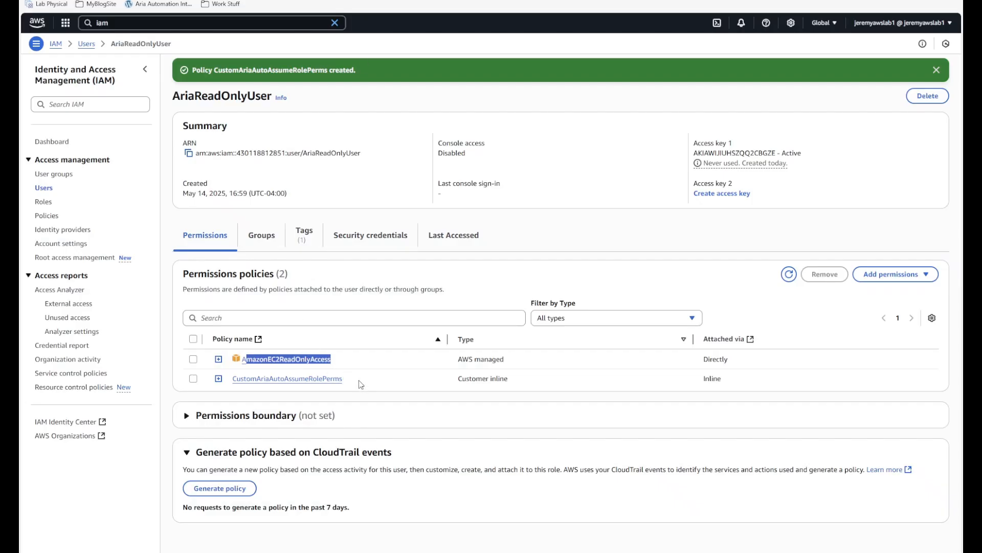
{"action": "left_click_drag", "start_coordinate": [343, 379], "coordinate": [230, 385]}
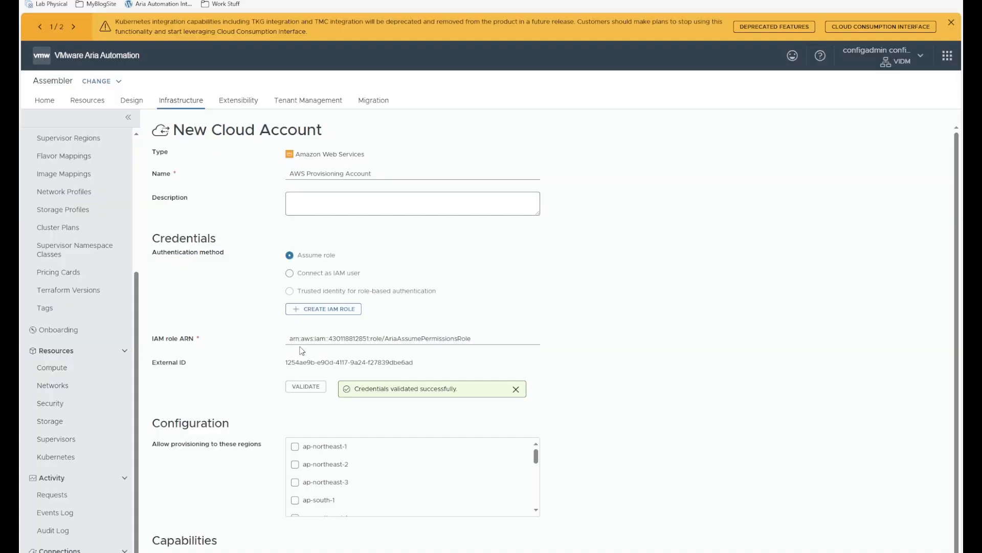
- Review the IAM role ARN and allow provisioning in us-east-1, us-east-2, us-west-1 and us-west-2
{"action": "left_click_drag", "start_coordinate": [476, 343], "coordinate": [262, 339]}
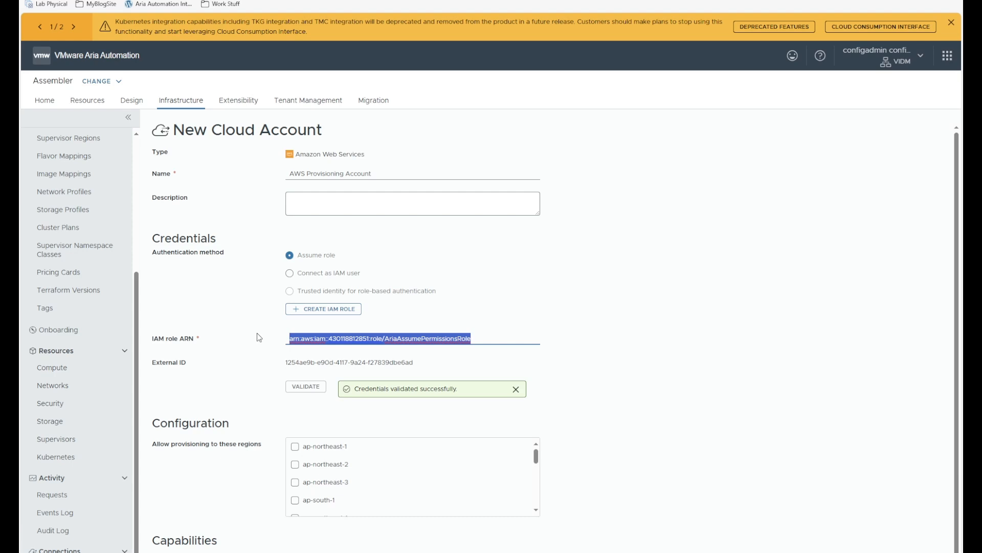
{"action": "left_click", "coordinate": [592, 370]}
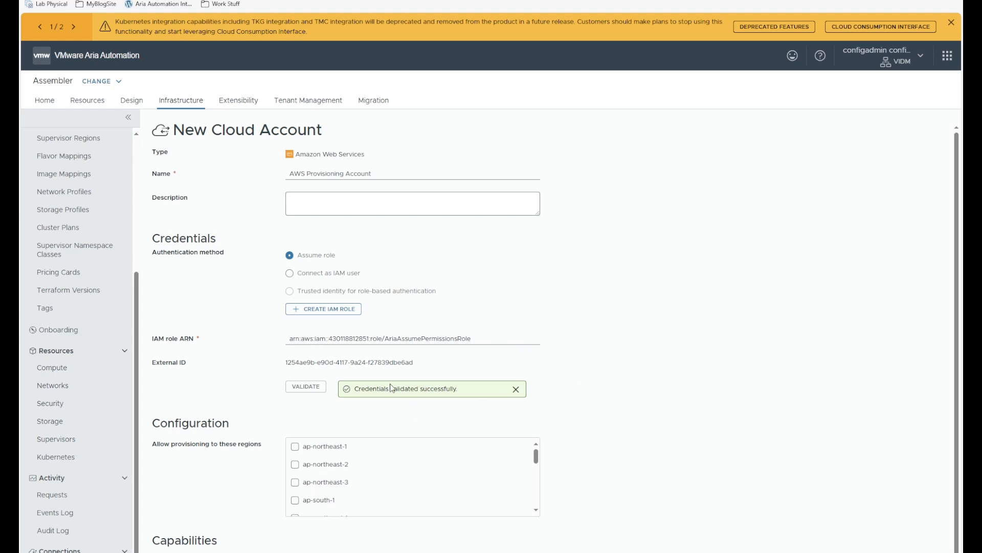
{"action": "scroll", "coordinate": [373, 468], "scroll_direction": "down", "scroll_amount": 1}
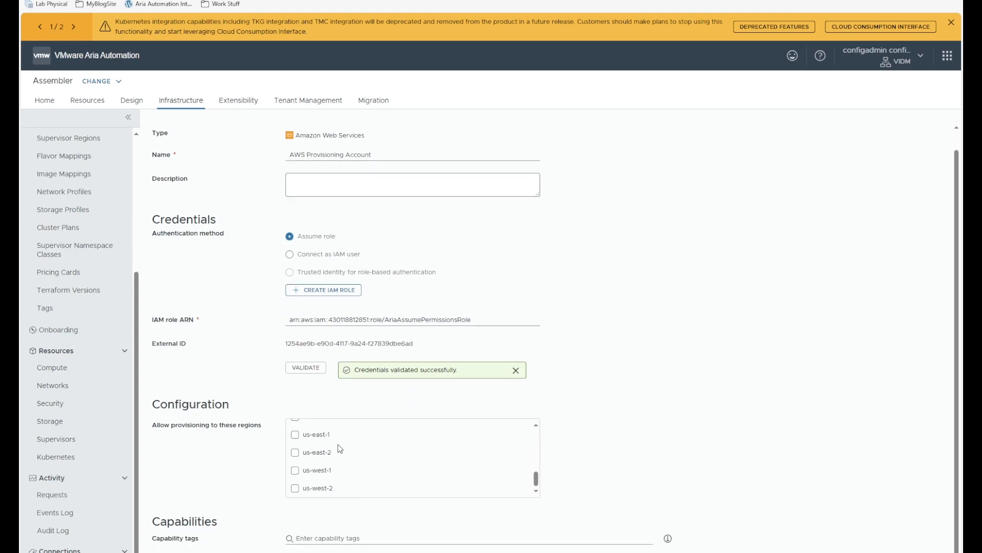
{"action": "left_click", "coordinate": [295, 434]}
{"action": "left_click", "coordinate": [295, 452]}
{"action": "left_click", "coordinate": [295, 470]}
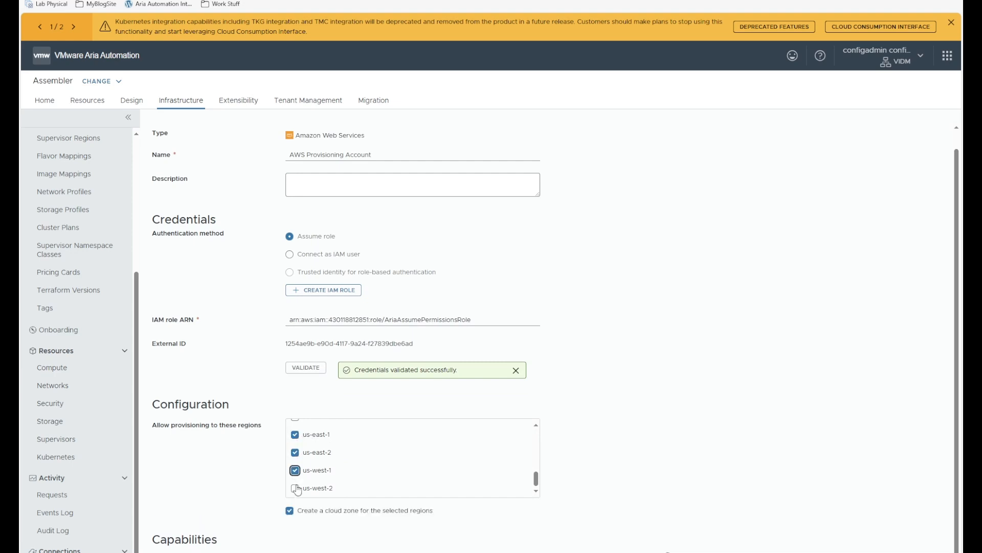
{"action": "left_click", "coordinate": [296, 488]}
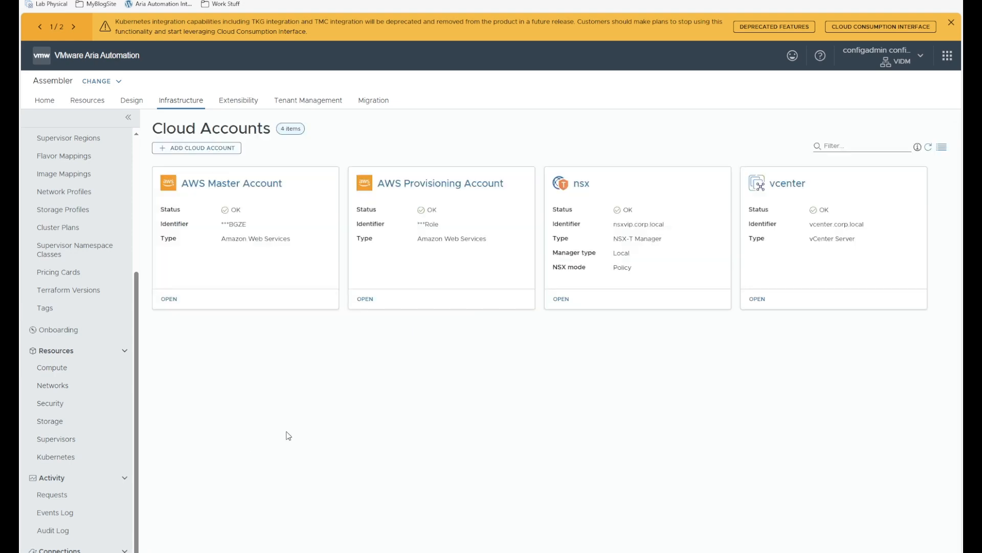
- Open the us-east-1 cloud zone and view its computes, us-east-1a through us-east-1f
{"action": "scroll", "coordinate": [72, 292], "scroll_direction": "up", "scroll_amount": 4}
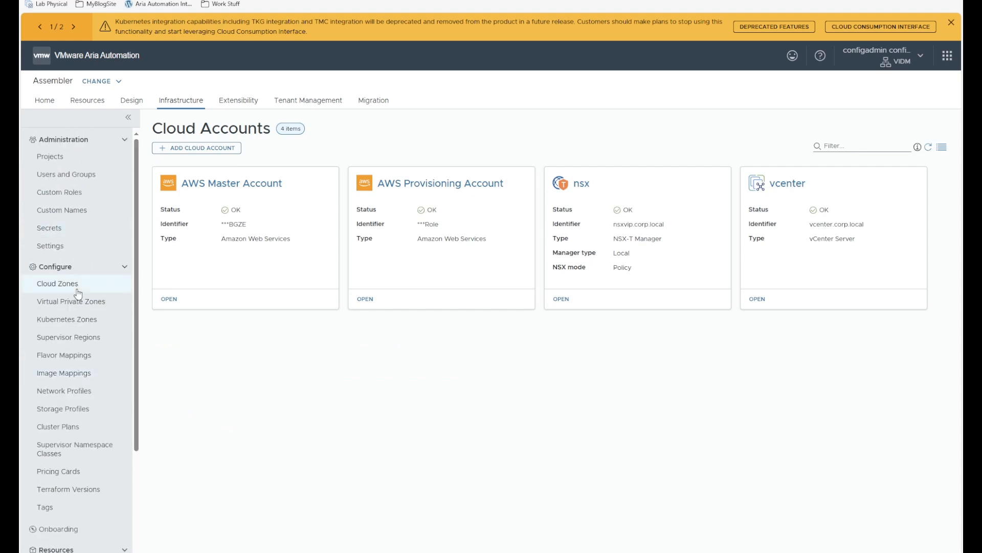
{"action": "left_click", "coordinate": [71, 285]}
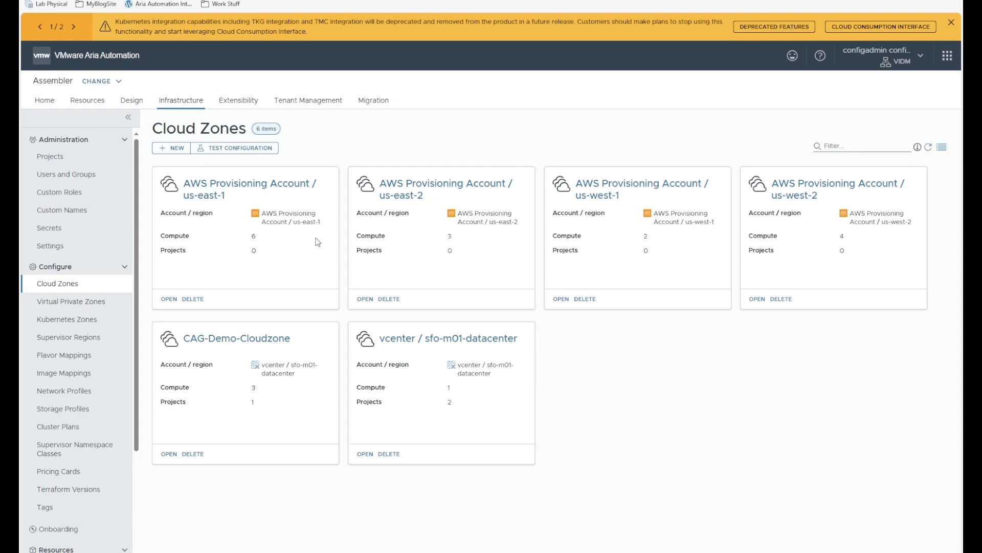
{"action": "left_click", "coordinate": [169, 299]}
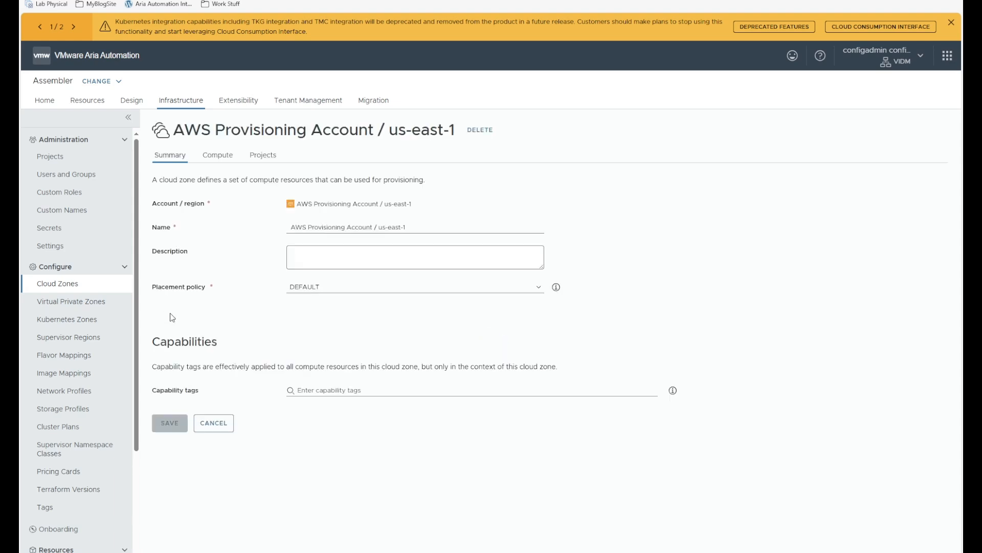
{"action": "left_click", "coordinate": [217, 155]}
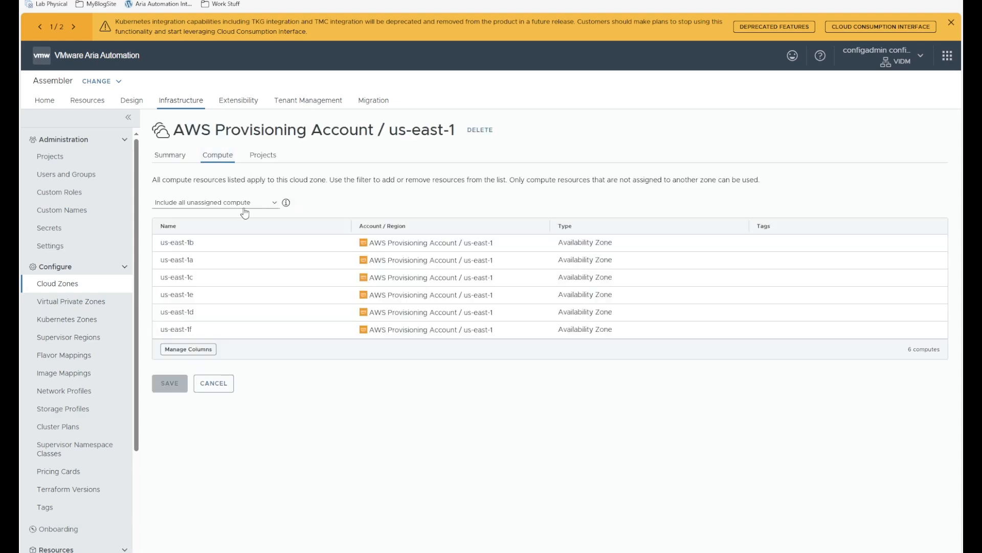
- In the templates project's Provisioning tab, add the us-east-1 and us-east-2 AWS cloud zones
{"action": "left_click", "coordinate": [51, 156]}
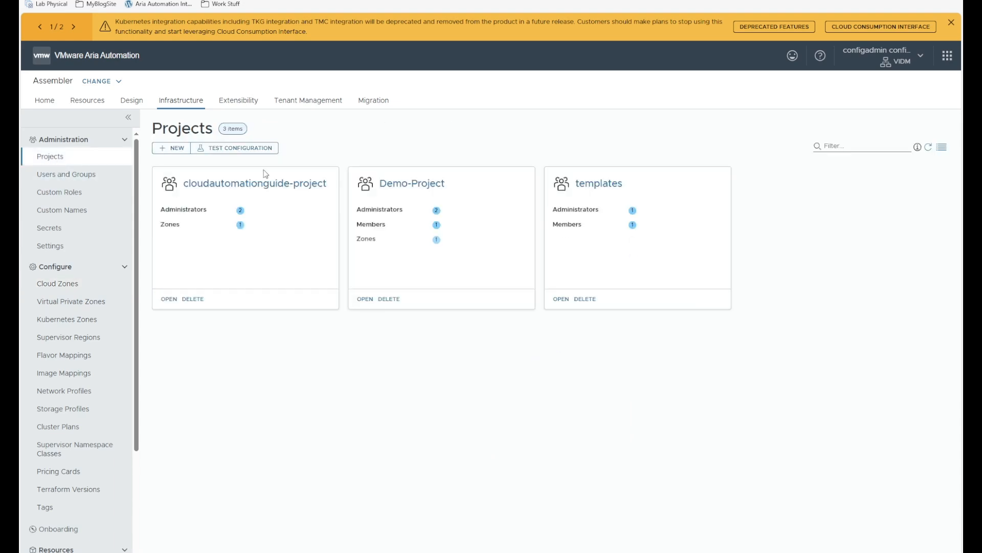
{"action": "left_click", "coordinate": [596, 185]}
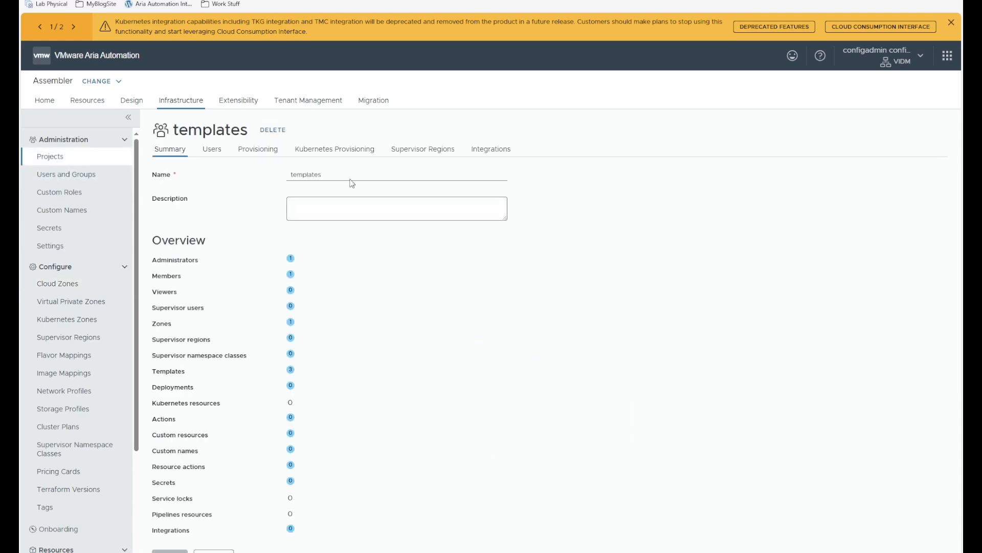
{"action": "left_click", "coordinate": [258, 149]}
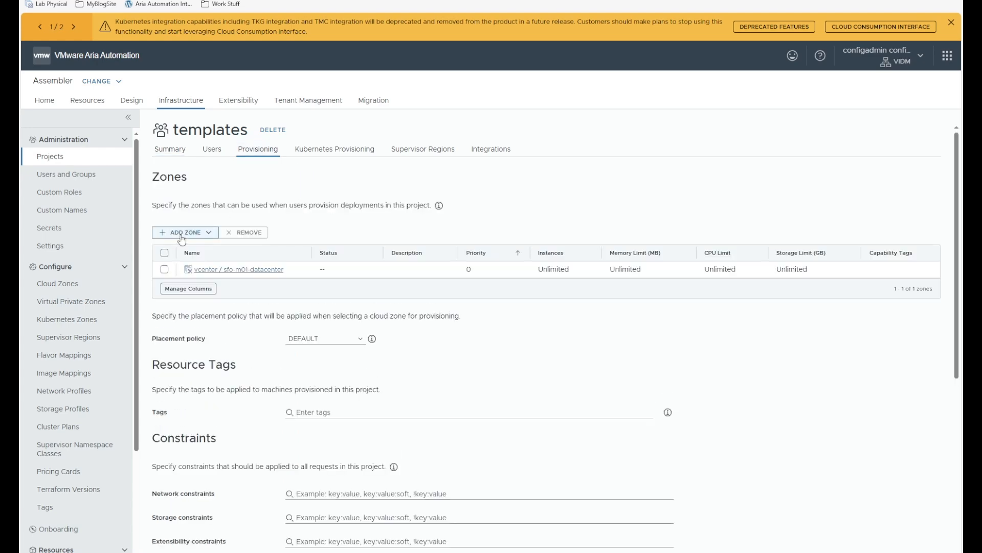
{"action": "left_click", "coordinate": [187, 236]}
{"action": "left_click", "coordinate": [194, 256]}
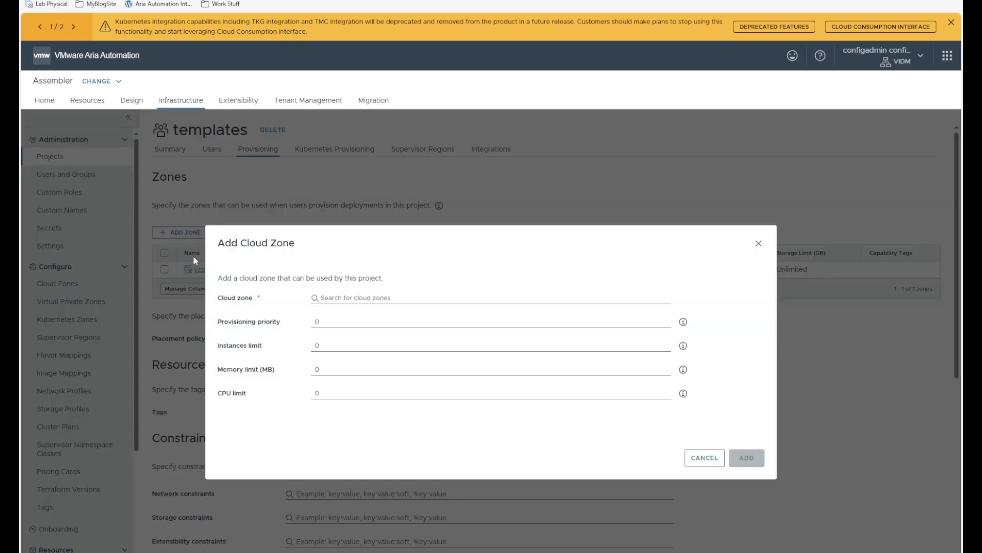
{"action": "left_click", "coordinate": [363, 299]}
{"action": "left_click", "coordinate": [346, 324]}
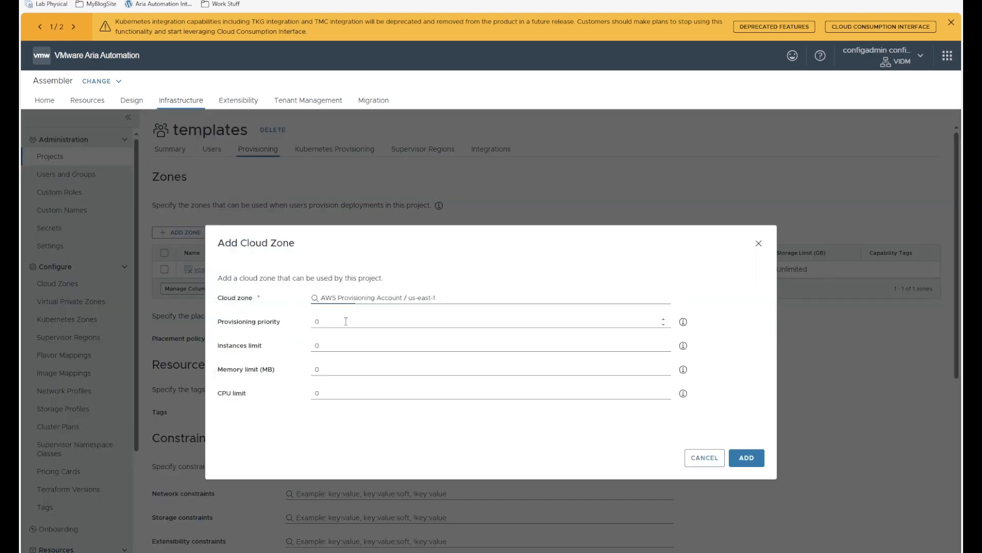
{"action": "left_click", "coordinate": [747, 458]}
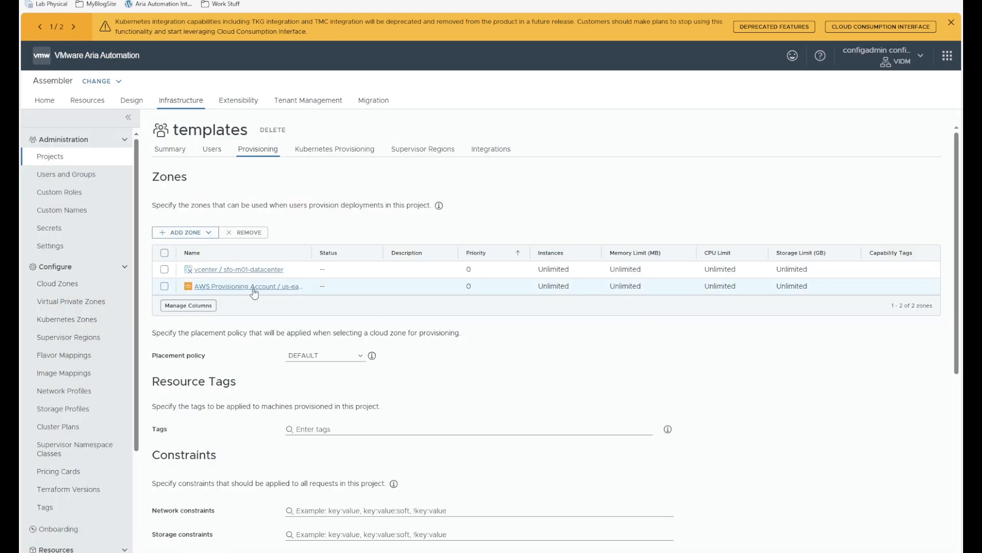
{"action": "left_click", "coordinate": [179, 233]}
{"action": "left_click", "coordinate": [173, 254]}
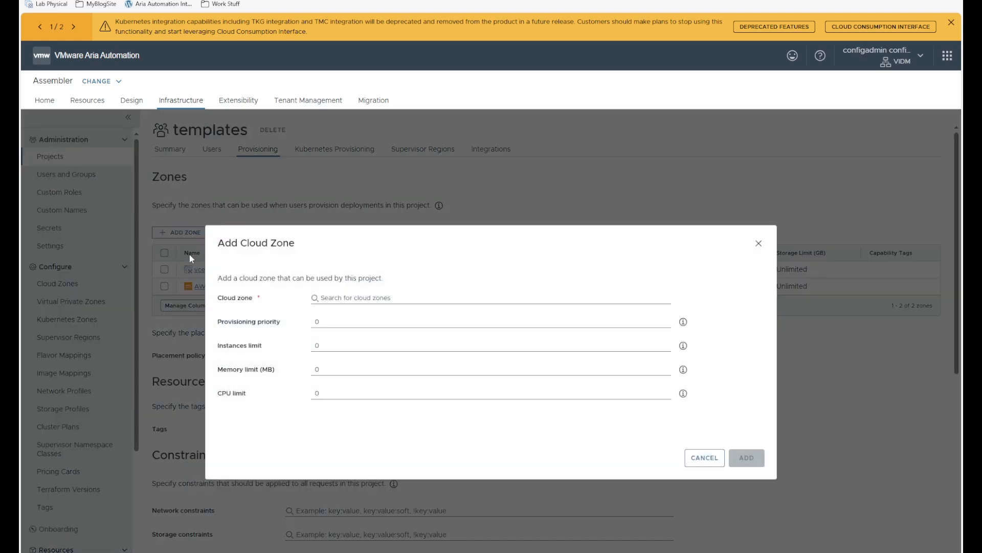
{"action": "left_click", "coordinate": [352, 298]}
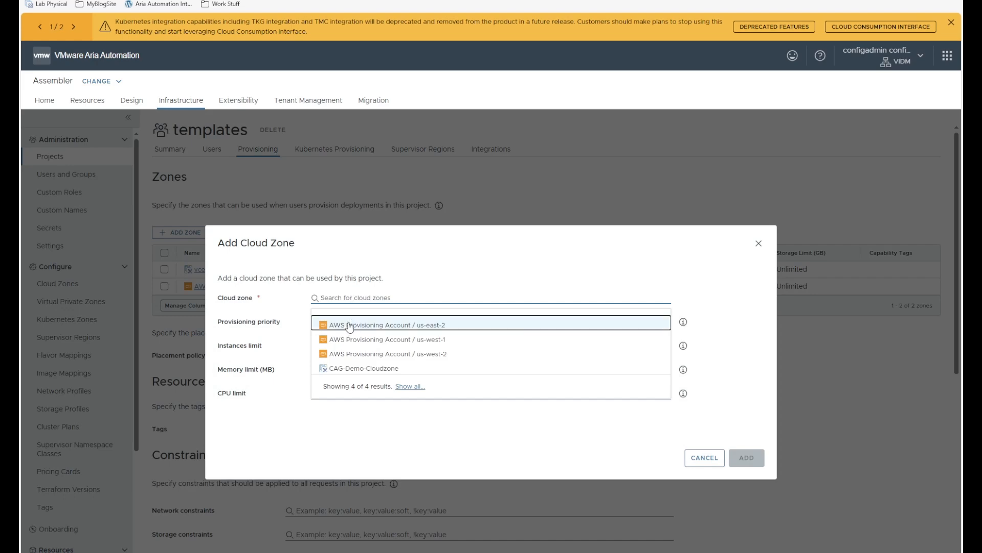
{"action": "left_click", "coordinate": [352, 325]}
{"action": "left_click", "coordinate": [747, 458]}
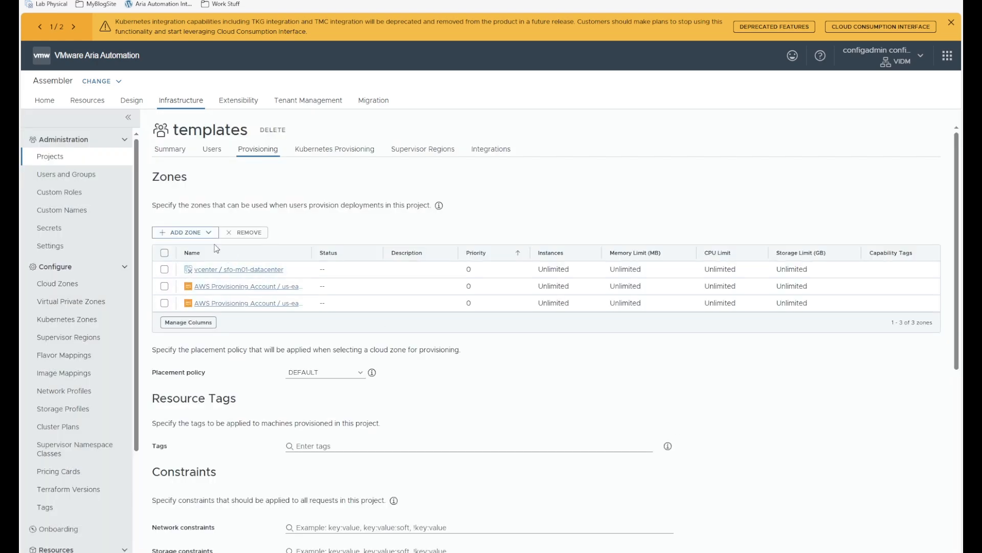
- Add the us-west-1 and us-west-2 AWS cloud zones to the templates project
{"action": "left_click", "coordinate": [206, 235]}
{"action": "left_click", "coordinate": [183, 254]}
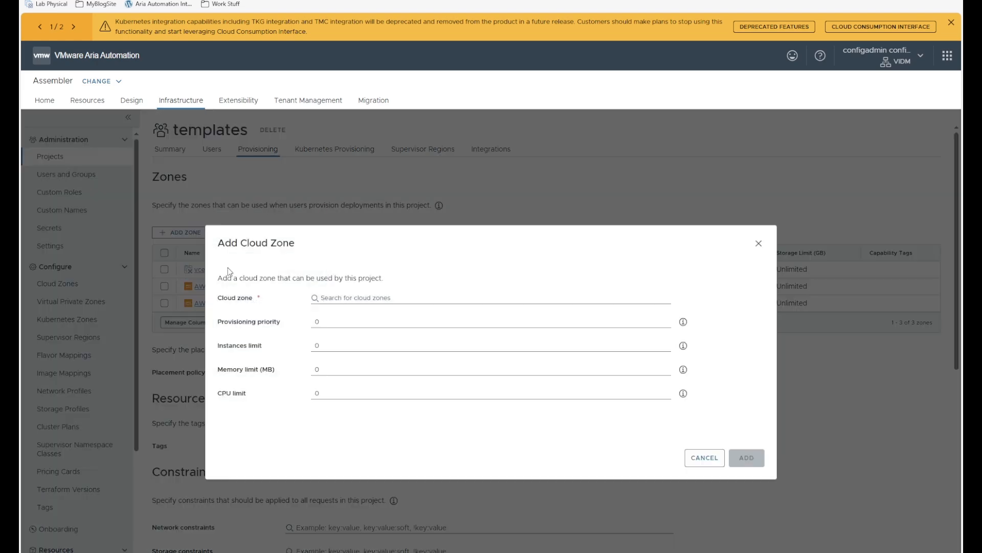
{"action": "left_click", "coordinate": [364, 297]}
{"action": "left_click", "coordinate": [352, 323]}
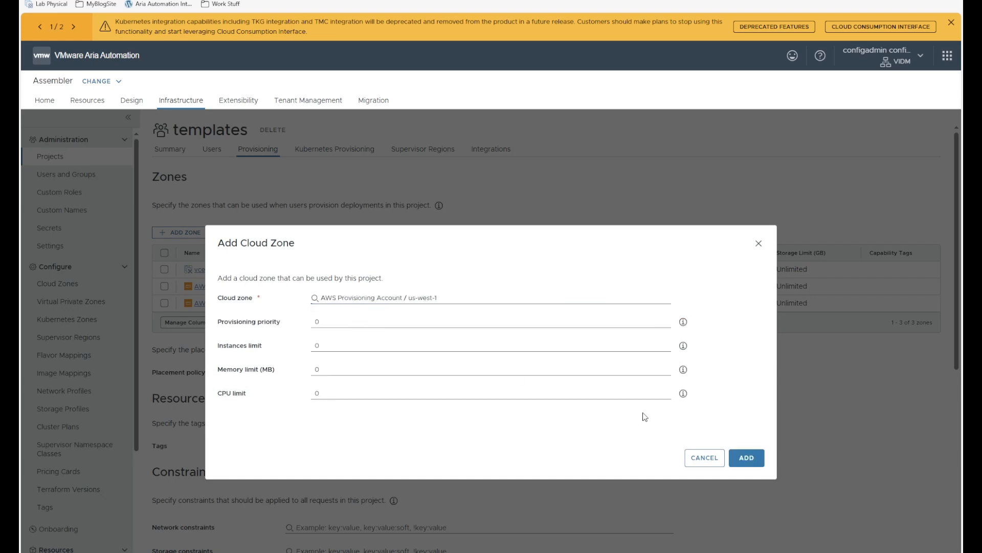
{"action": "left_click", "coordinate": [747, 458]}
{"action": "left_click", "coordinate": [188, 233]}
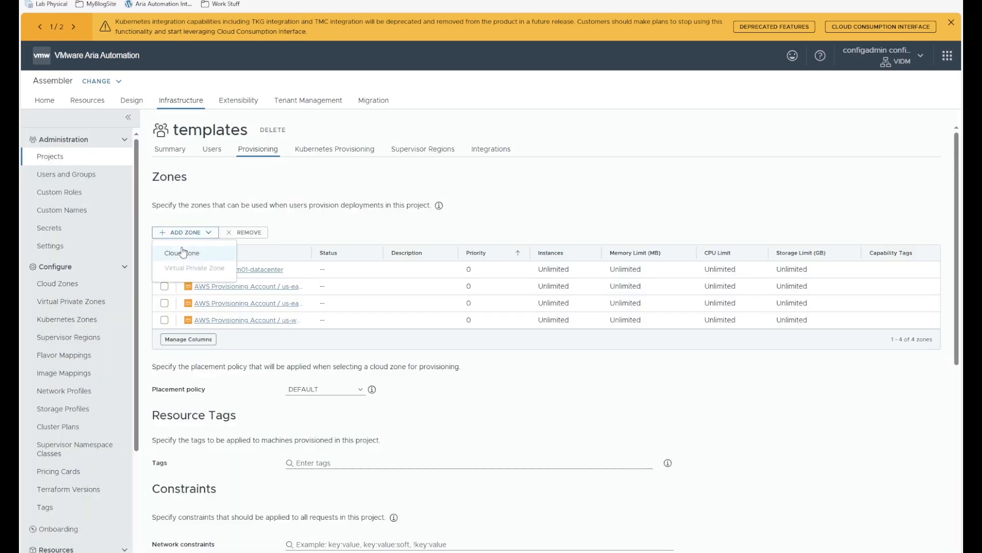
{"action": "left_click", "coordinate": [183, 252]}
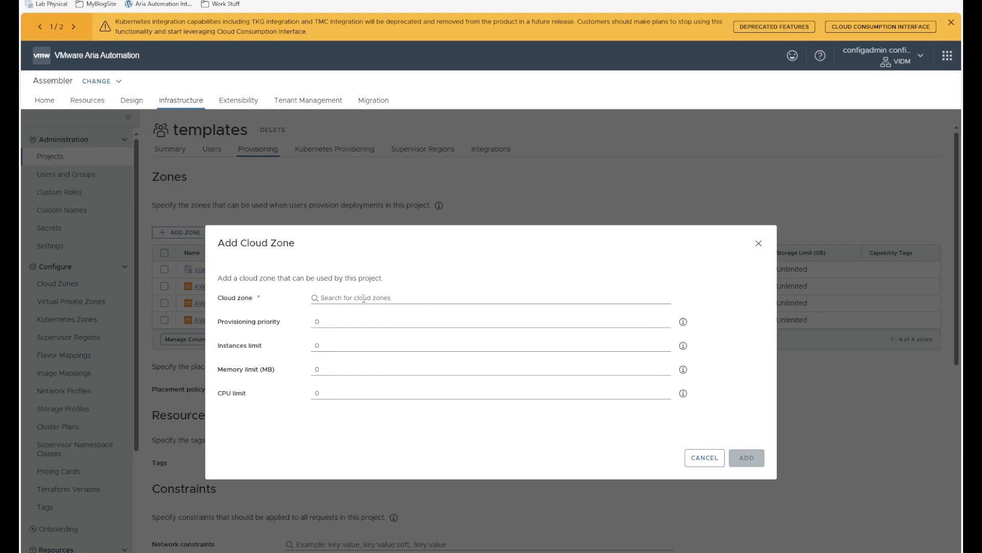
{"action": "left_click", "coordinate": [364, 298]}
{"action": "left_click", "coordinate": [353, 323]}
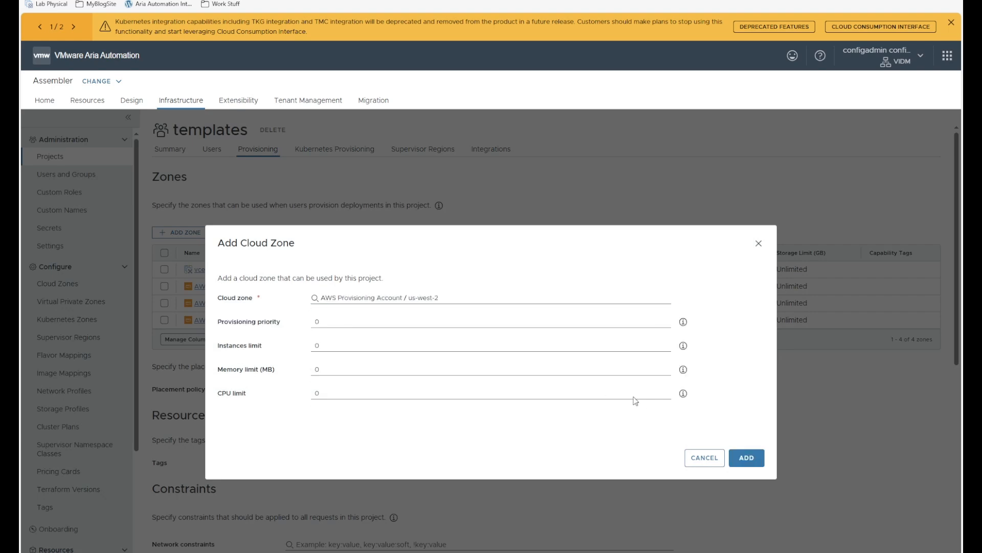
{"action": "left_click", "coordinate": [745, 457]}
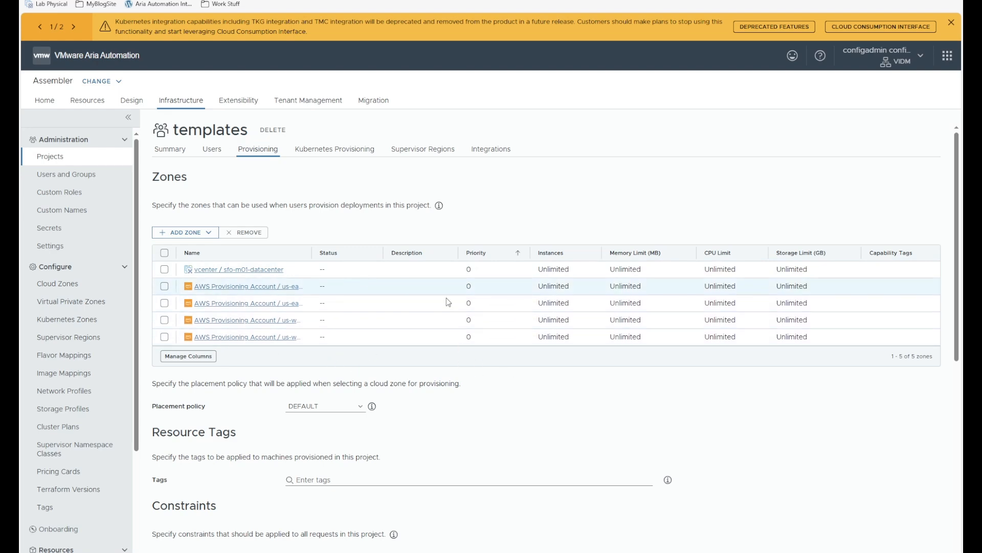
- Scroll through the templates project's Provisioning page to review its five zones
{"action": "scroll", "coordinate": [440, 328], "scroll_direction": "down", "scroll_amount": 7}
{"action": "scroll", "coordinate": [249, 321], "scroll_direction": "up", "scroll_amount": 5}
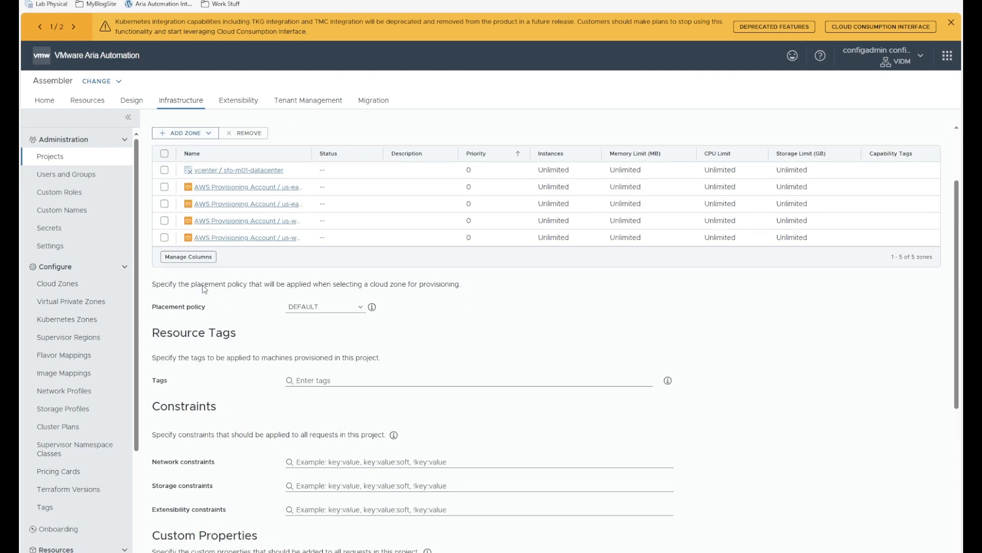
{"action": "scroll", "coordinate": [323, 354], "scroll_direction": "down", "scroll_amount": 7}
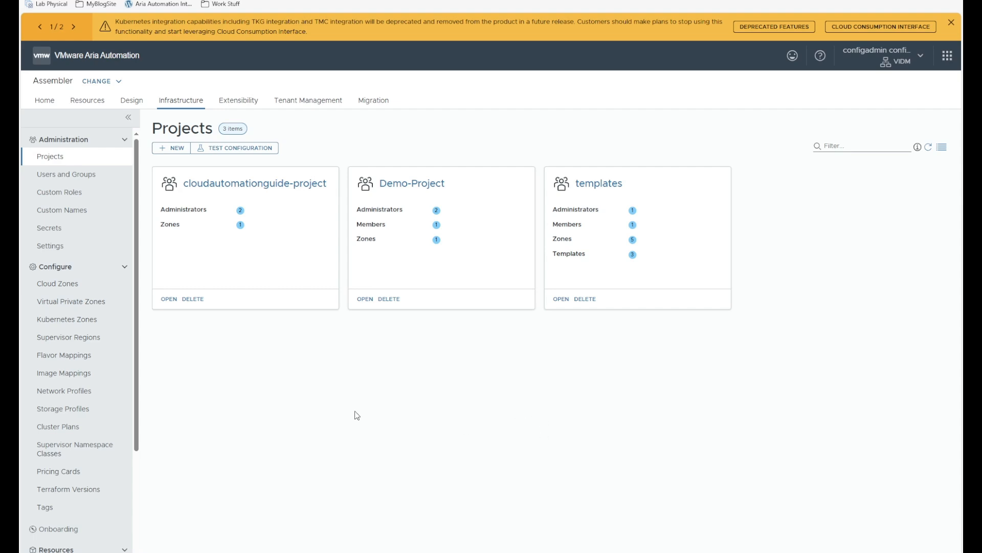
- Show the network profiles and inspect Cloud_Network_1 in the aws-linux-test template code
{"action": "left_click", "coordinate": [94, 397]}
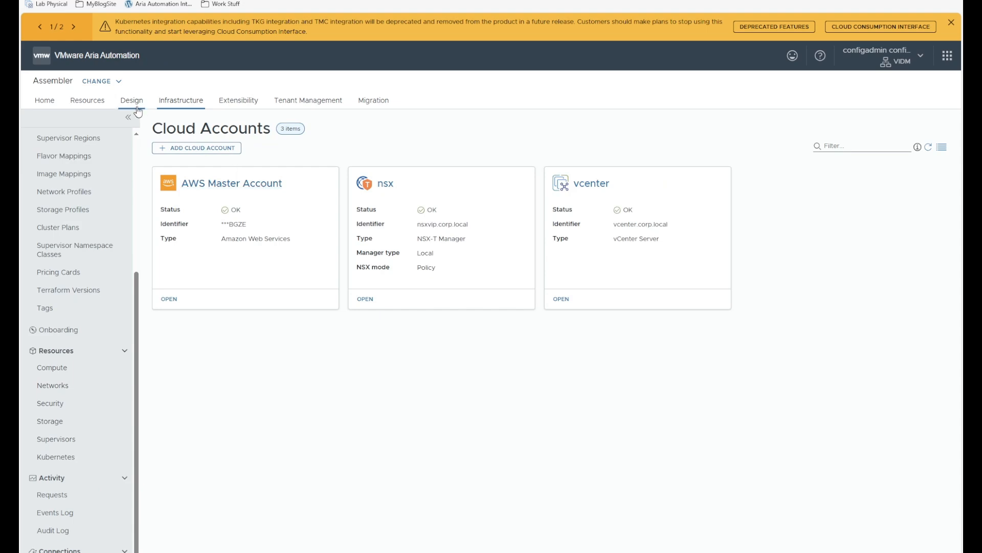
{"action": "left_click", "coordinate": [137, 108]}
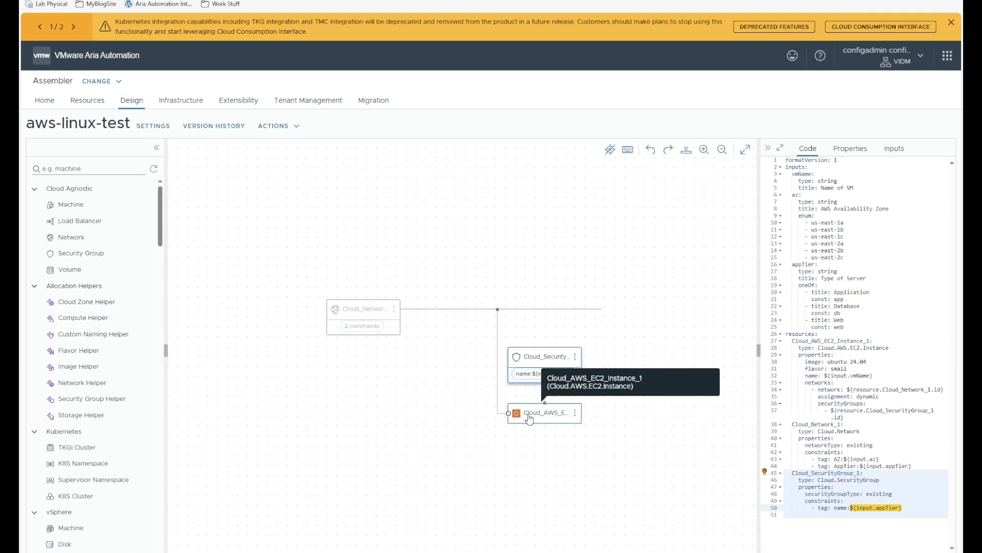
{"action": "left_click", "coordinate": [344, 312]}
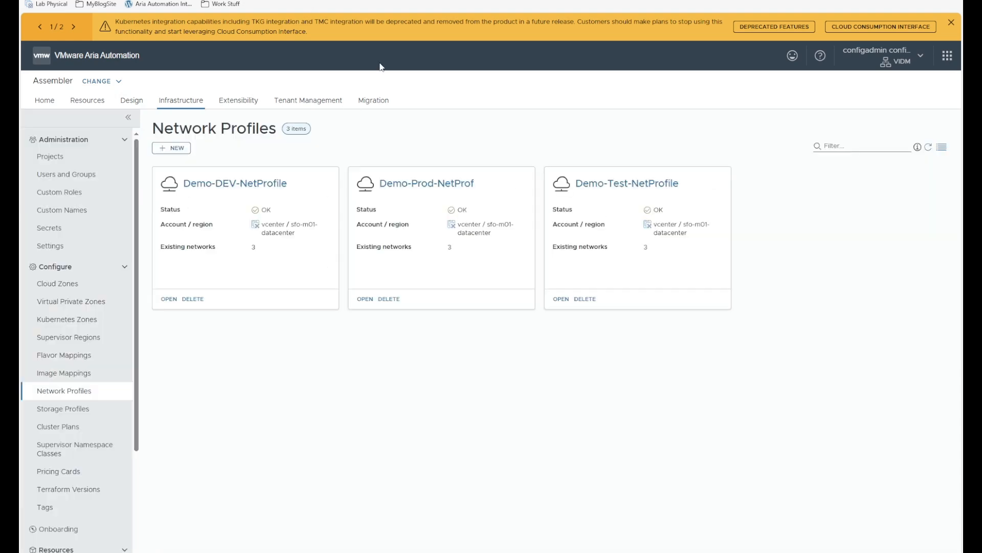
- Start a network profile for AWS Provisioning Account / us-east-1 named AWS-US-East-1
{"action": "left_click", "coordinate": [173, 150]}
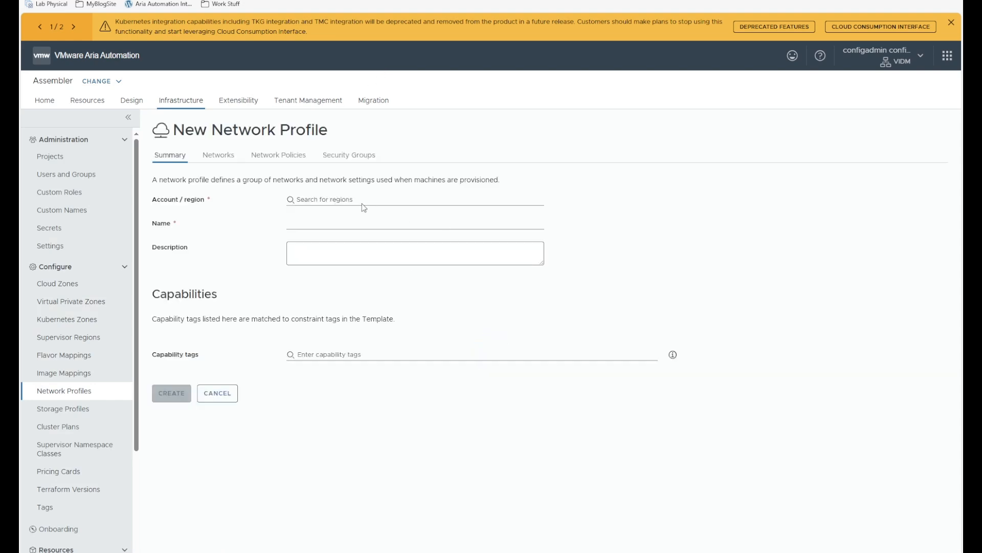
{"action": "left_click", "coordinate": [339, 200]}
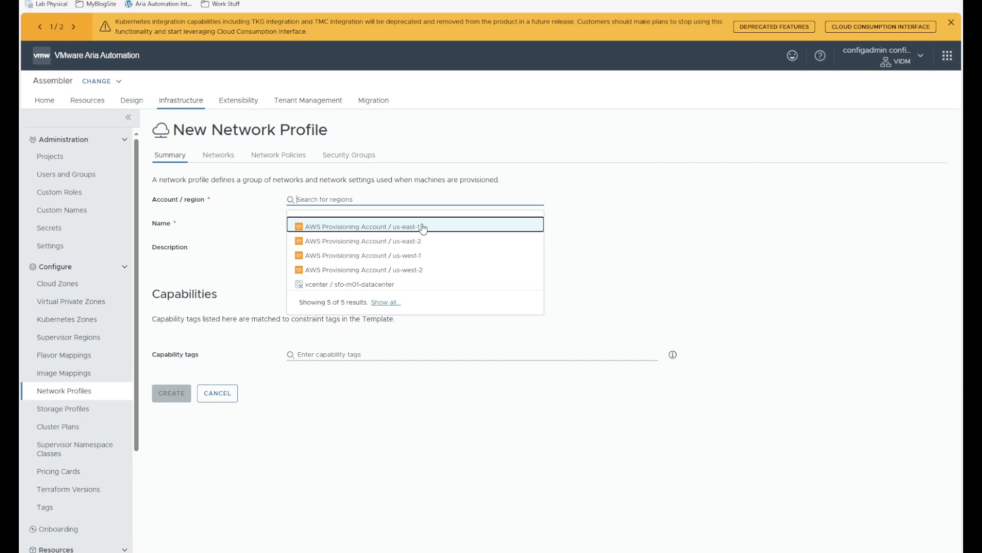
{"action": "left_click", "coordinate": [381, 228]}
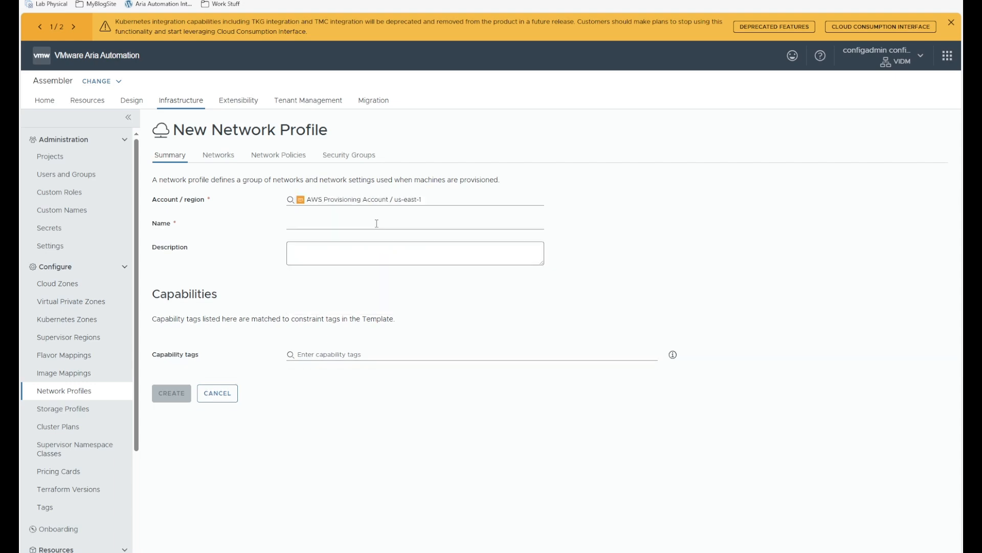
{"action": "left_click", "coordinate": [339, 222]}
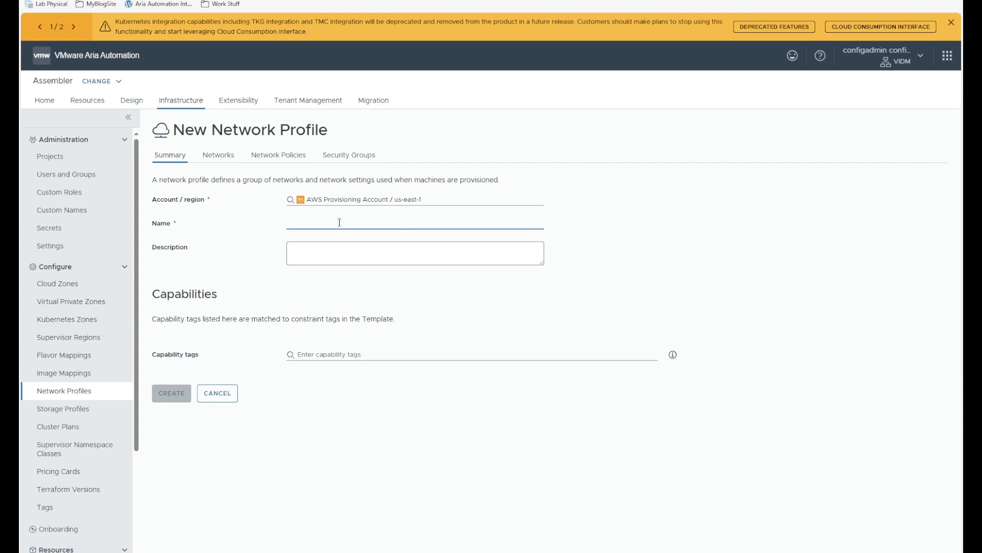
{"action": "type", "text": "AWS-US-East-1"}
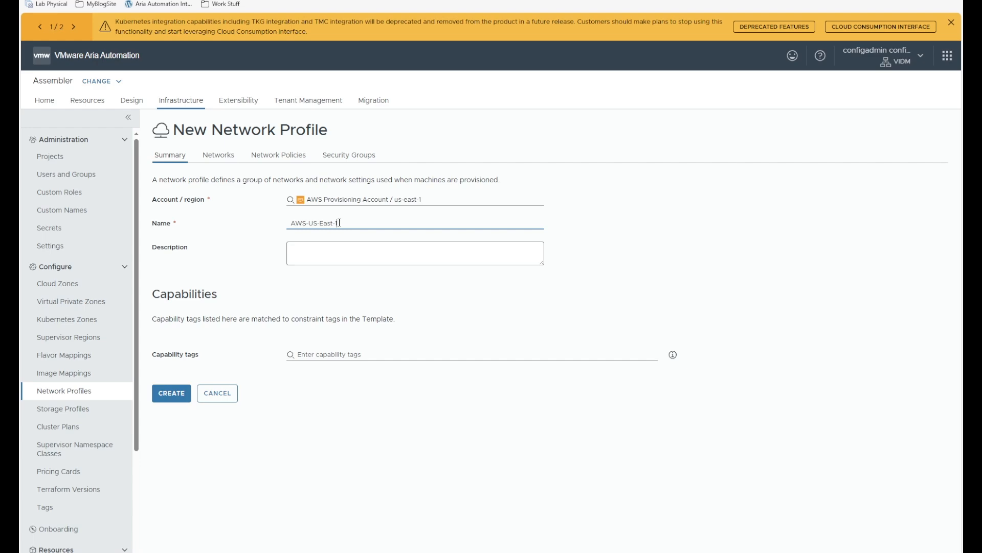
- Open the profile's network picker and select all nine us-east-1 subnets
{"action": "left_click", "coordinate": [218, 155]}
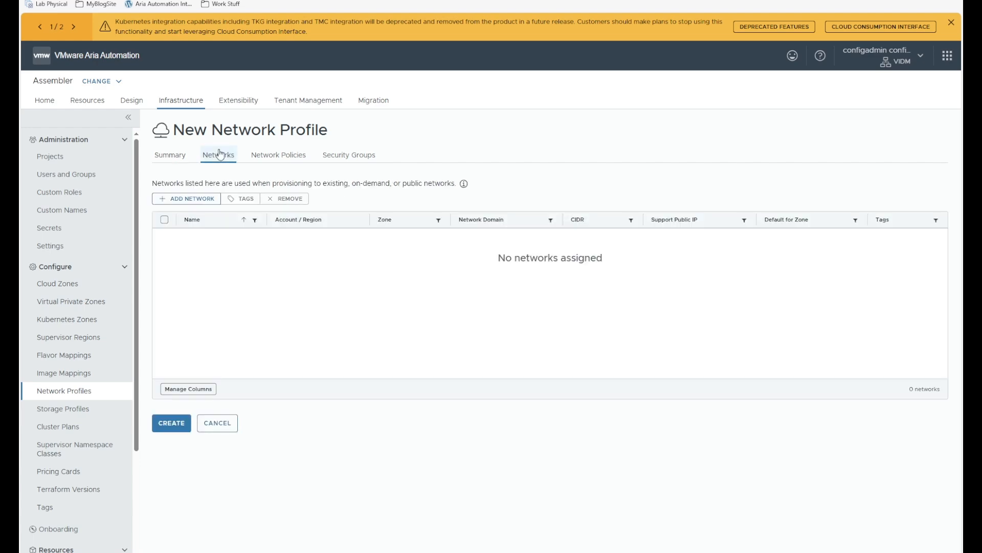
{"action": "left_click", "coordinate": [198, 201]}
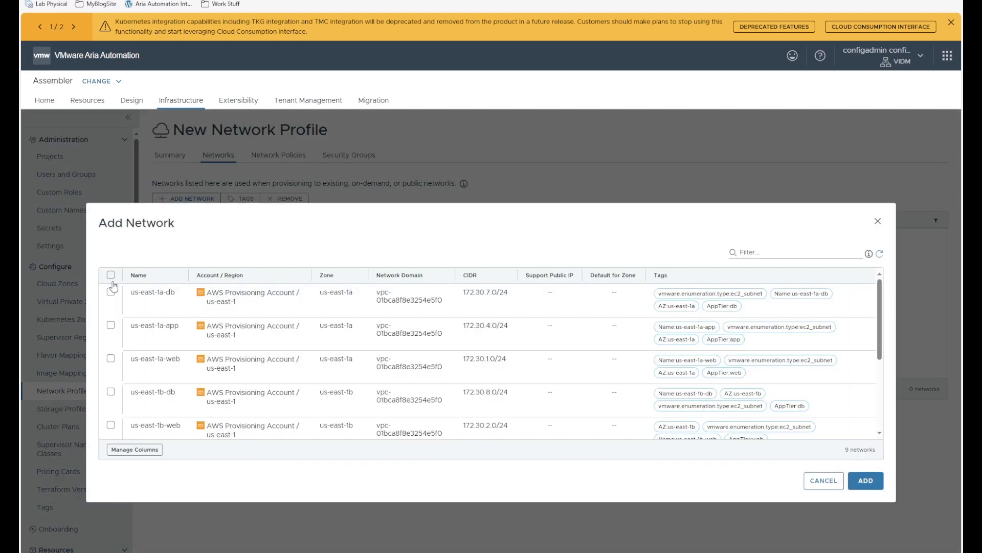
{"action": "left_click", "coordinate": [111, 274]}
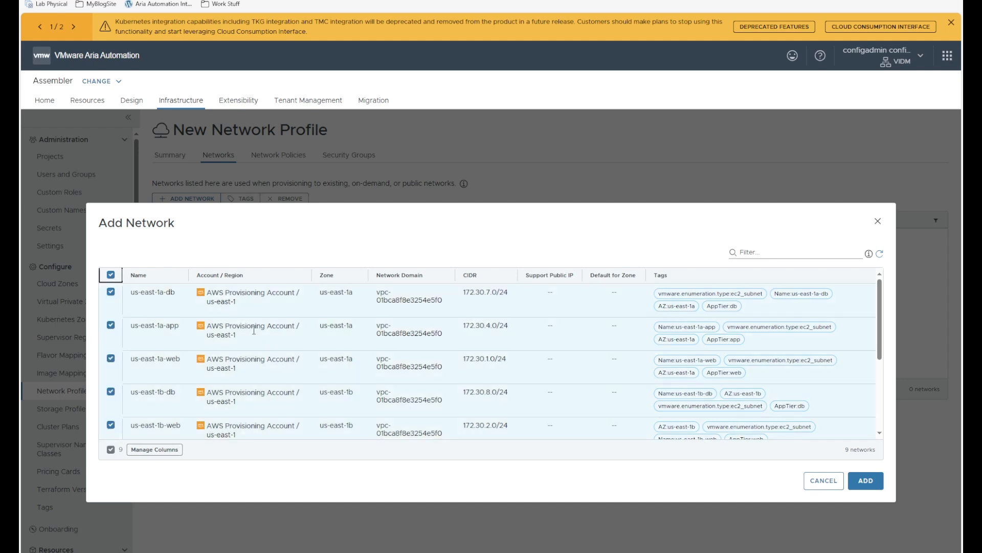
{"action": "scroll", "coordinate": [254, 332], "scroll_direction": "down", "scroll_amount": 5}
{"action": "scroll", "coordinate": [254, 332], "scroll_direction": "up", "scroll_amount": 5}
{"action": "scroll", "coordinate": [384, 358], "scroll_direction": "down", "scroll_amount": 5}
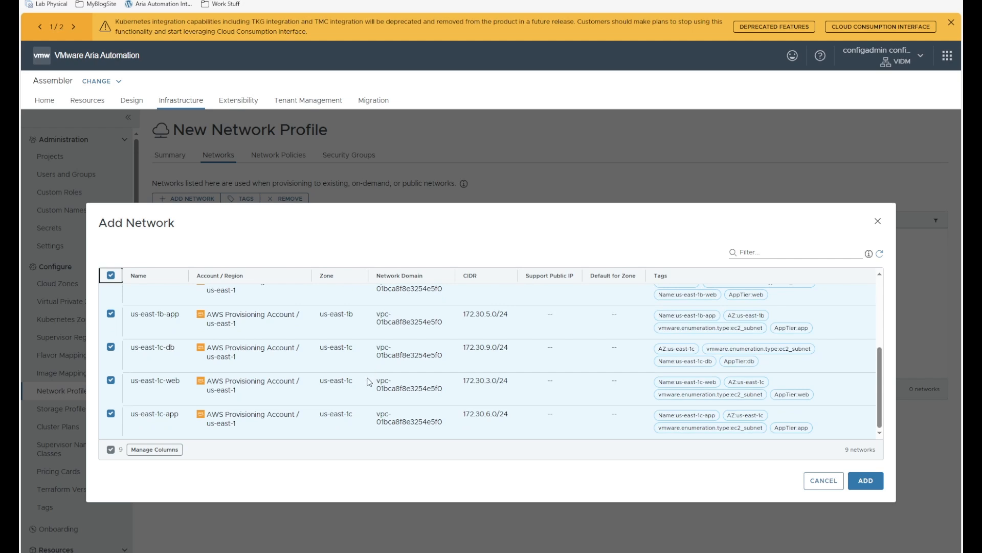
{"action": "scroll", "coordinate": [125, 356], "scroll_direction": "up", "scroll_amount": 5}
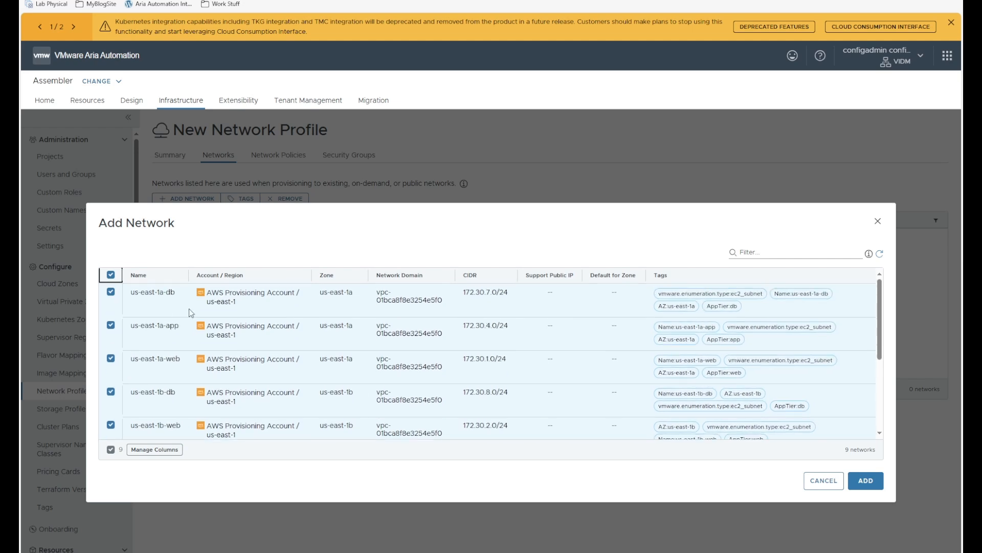
- Keep the us-east-1c db, web and app subnets selected and add all nine networks
{"action": "left_click", "coordinate": [791, 253]}
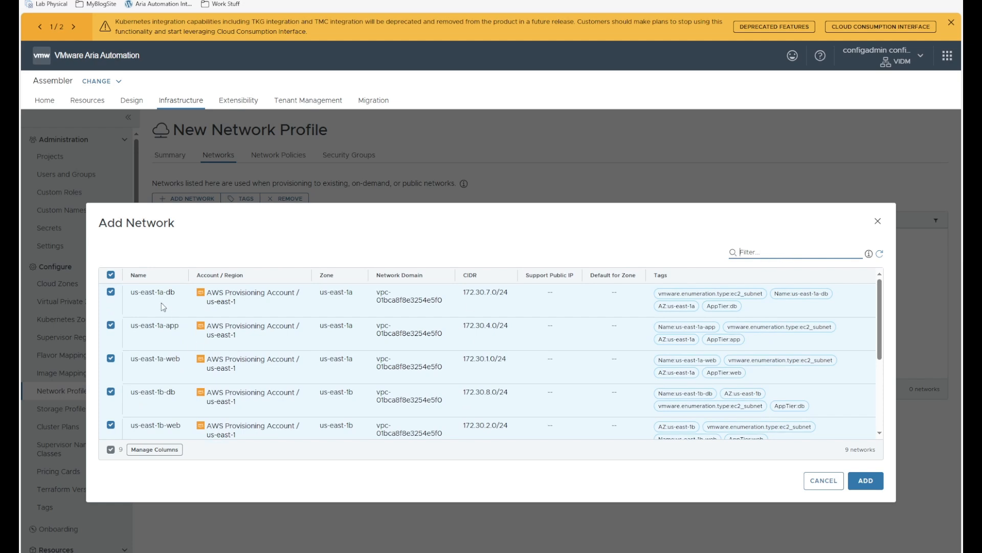
{"action": "scroll", "coordinate": [168, 376], "scroll_direction": "down", "scroll_amount": 5}
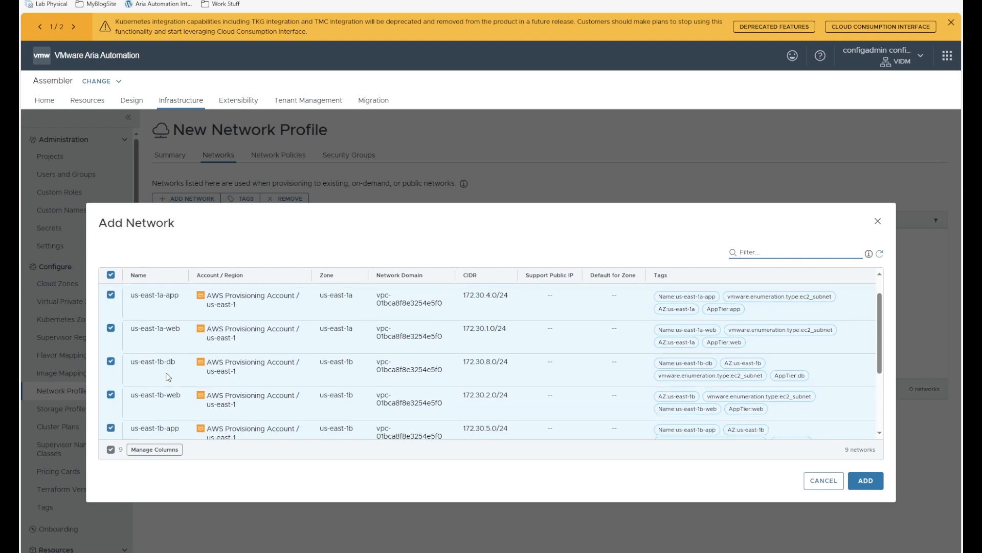
{"action": "left_click", "coordinate": [111, 347]}
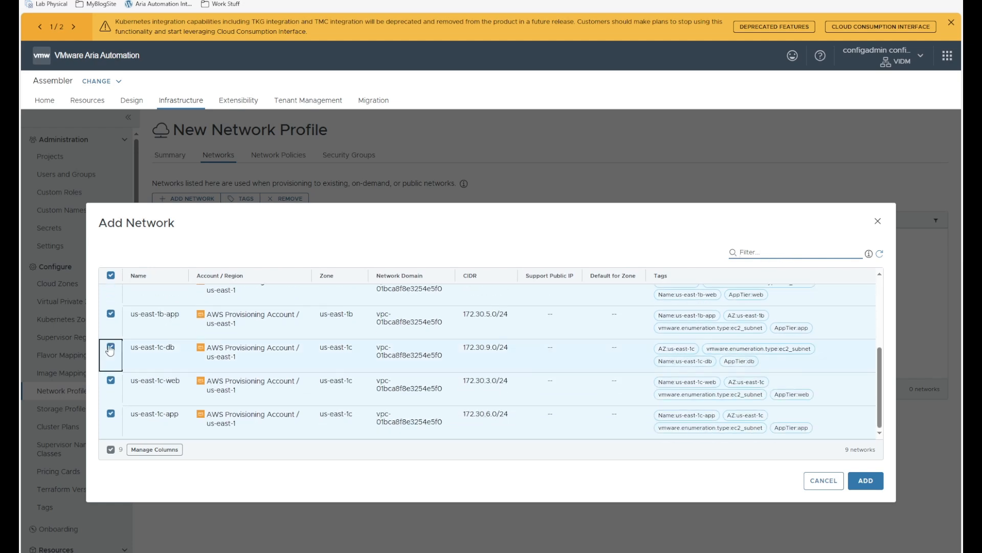
{"action": "left_click", "coordinate": [110, 381]}
{"action": "left_click", "coordinate": [111, 414]}
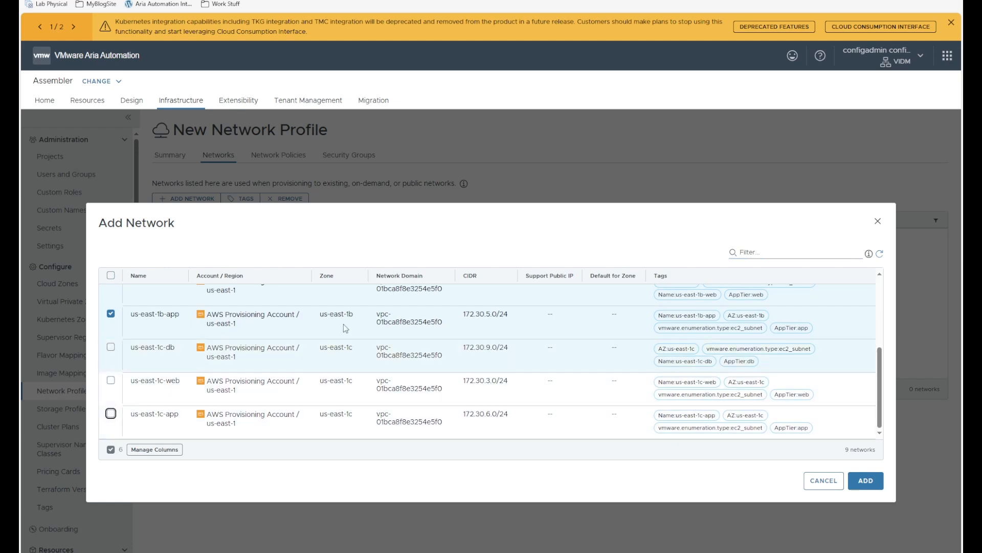
{"action": "left_click", "coordinate": [871, 485]}
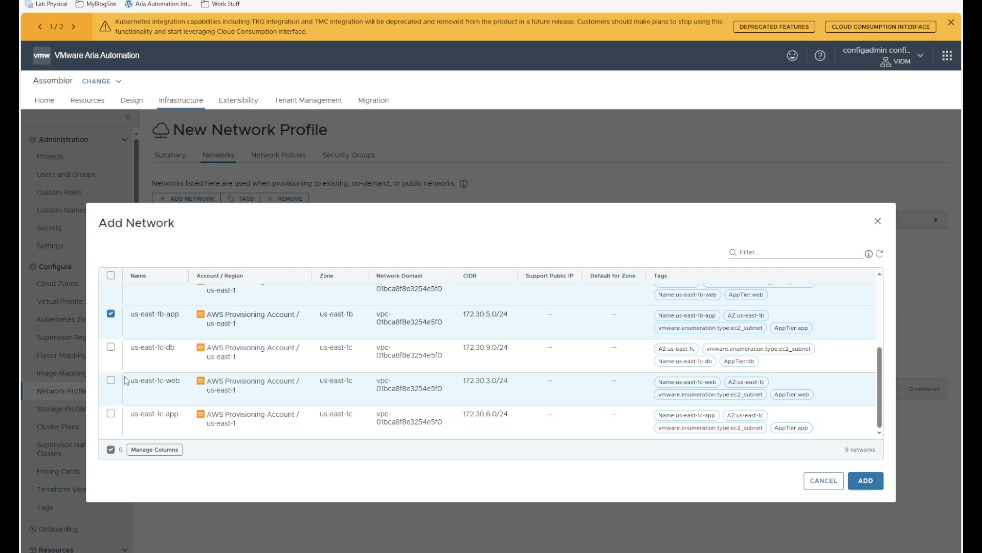
{"action": "left_click", "coordinate": [110, 347]}
{"action": "left_click", "coordinate": [111, 380]}
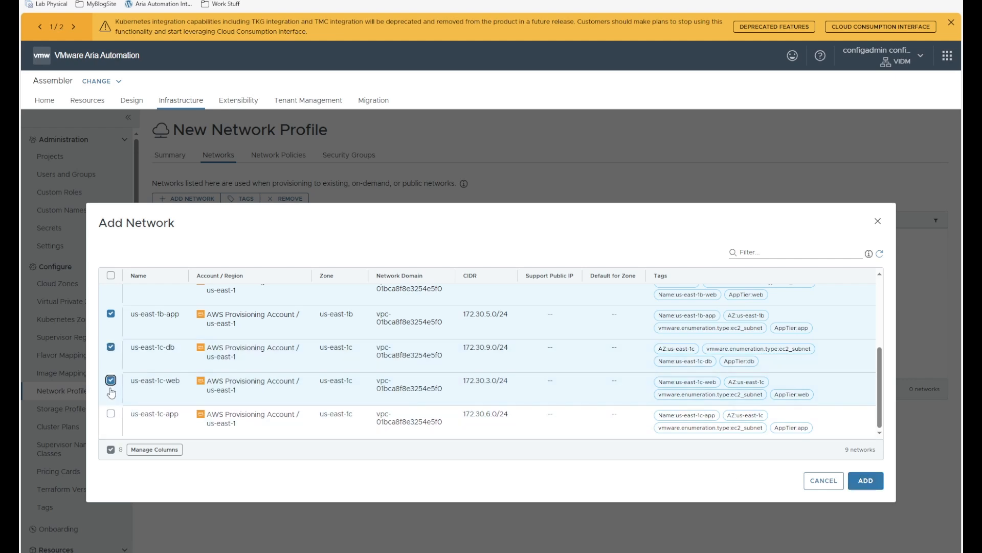
{"action": "left_click", "coordinate": [110, 413]}
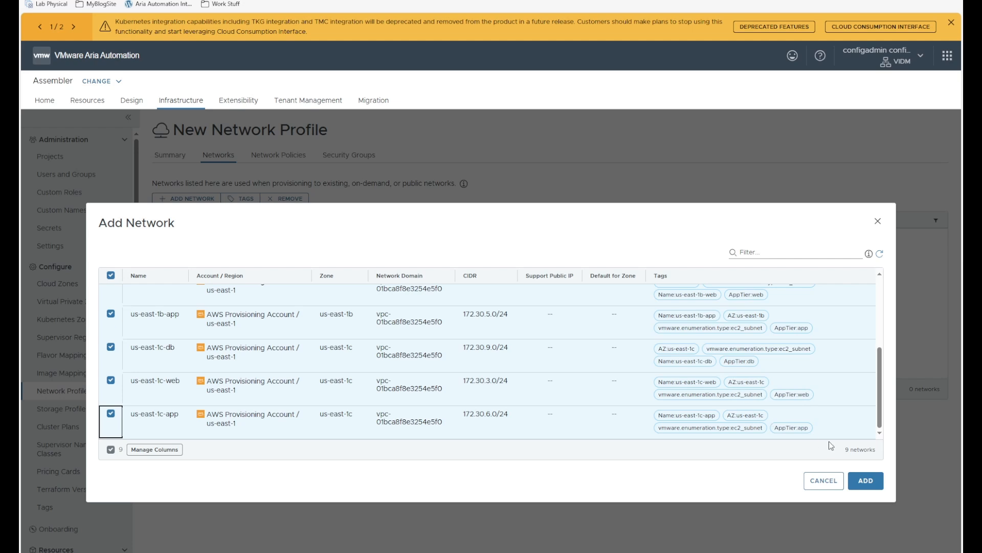
{"action": "scroll", "coordinate": [289, 350], "scroll_direction": "up", "scroll_amount": 5}
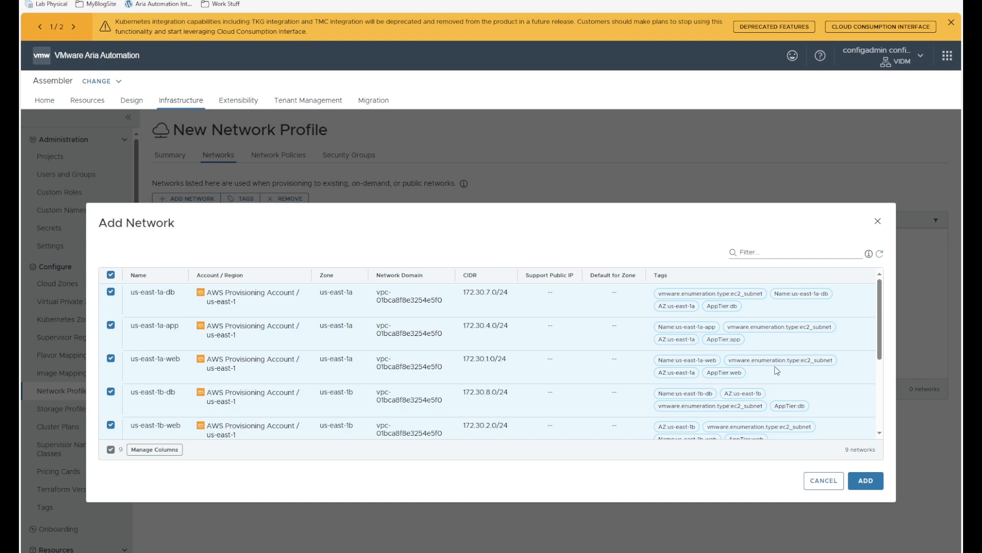
{"action": "left_click", "coordinate": [866, 481]}
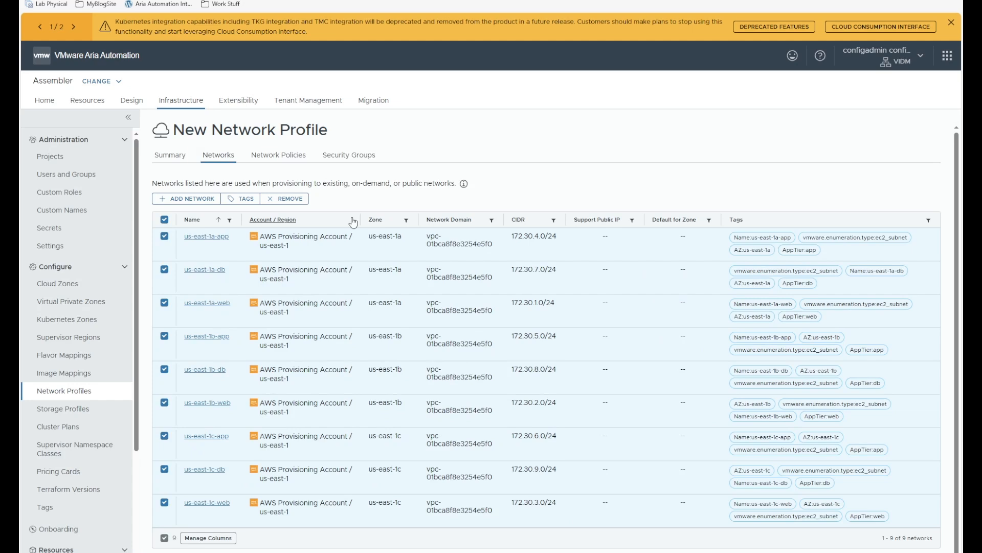
- Review the security groups and create the AWS-US-East-1 network profile
{"action": "left_click", "coordinate": [335, 161]}
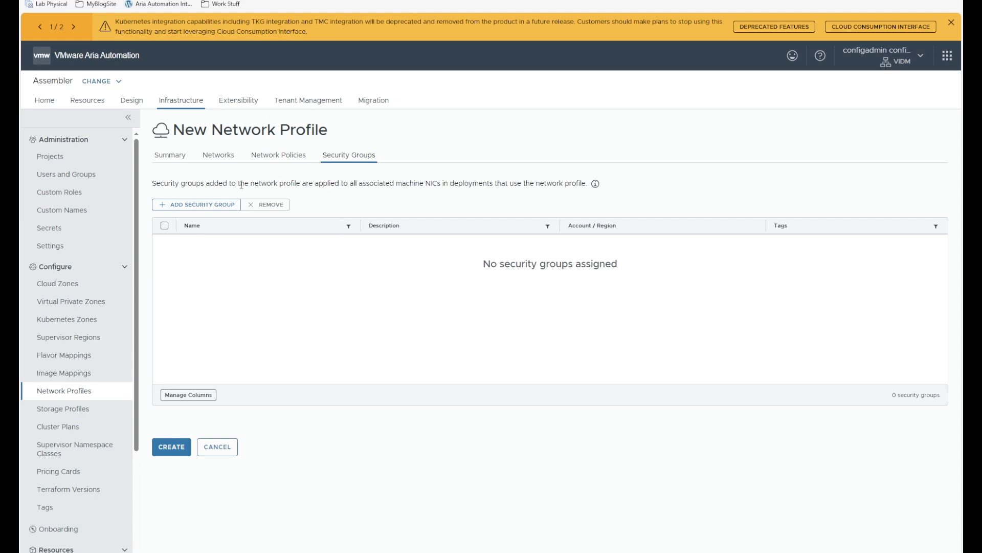
{"action": "left_click", "coordinate": [172, 455]}
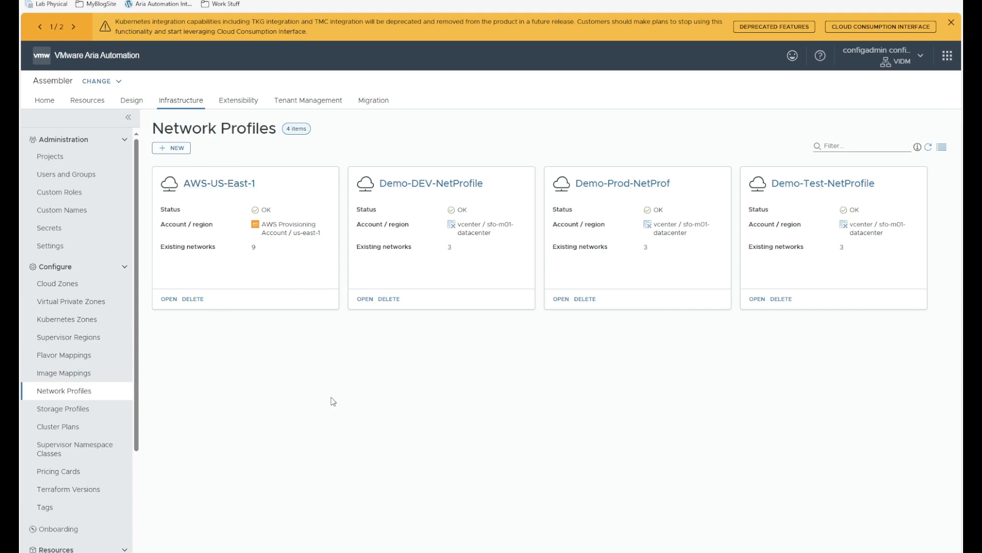
- Open aws-linux-test from Design > Templates, browse the palette filtered by 'aw', then clear the filter
{"action": "left_click", "coordinate": [131, 103]}
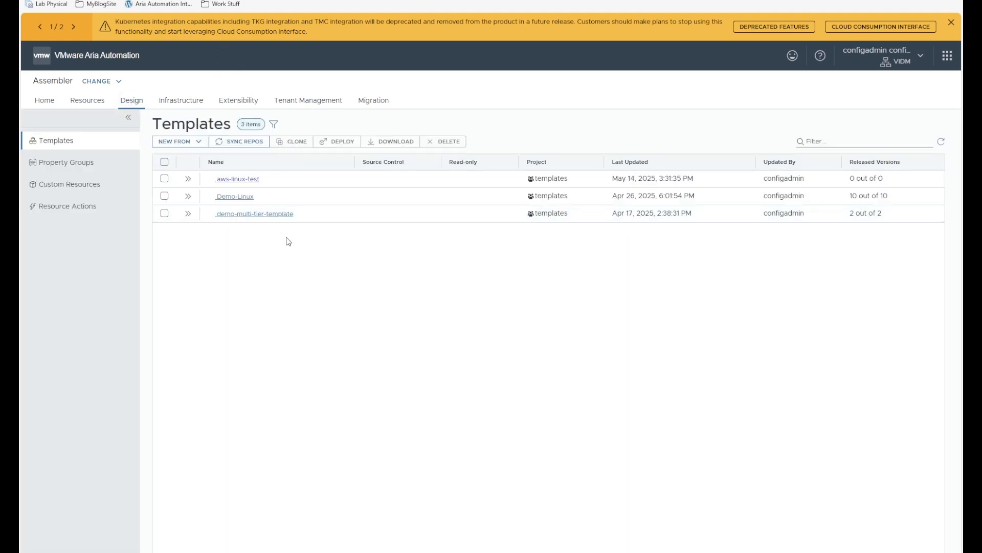
{"action": "left_click", "coordinate": [240, 180]}
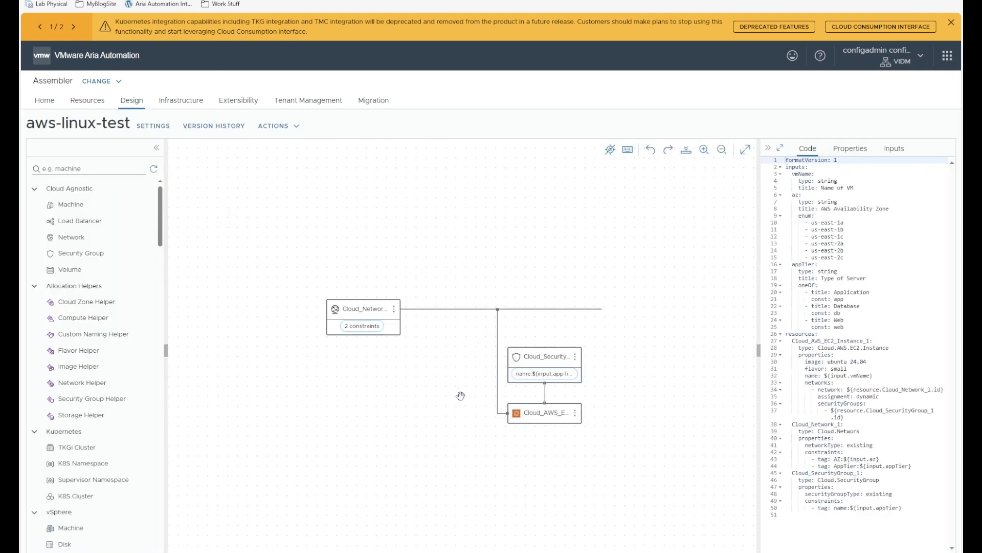
{"action": "left_click", "coordinate": [103, 171]}
{"action": "type", "text": "aws"}
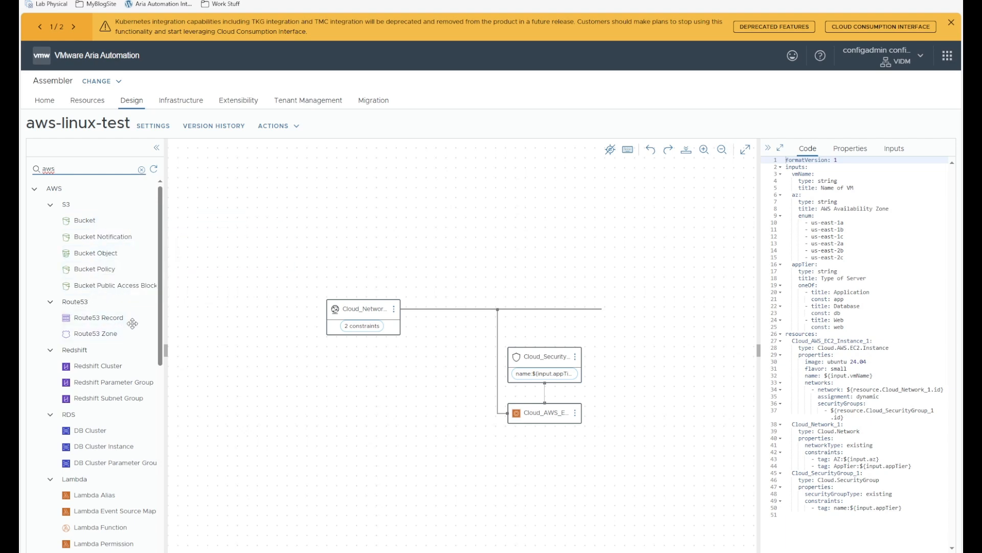
{"action": "scroll", "coordinate": [132, 324], "scroll_direction": "down", "scroll_amount": 1}
{"action": "scroll", "coordinate": [89, 313], "scroll_direction": "down", "scroll_amount": 1}
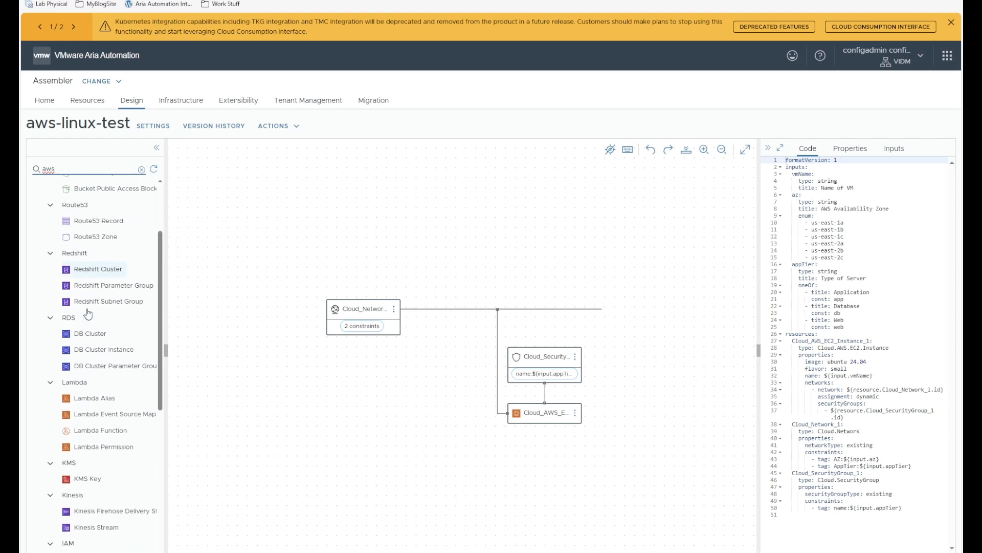
{"action": "scroll", "coordinate": [103, 381], "scroll_direction": "down", "scroll_amount": 1}
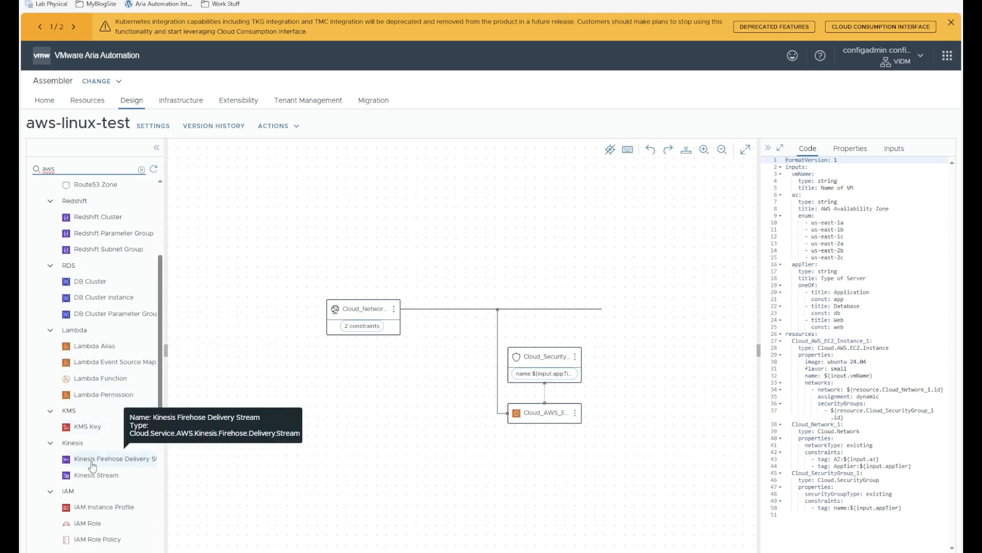
{"action": "scroll", "coordinate": [94, 461], "scroll_direction": "down", "scroll_amount": 3}
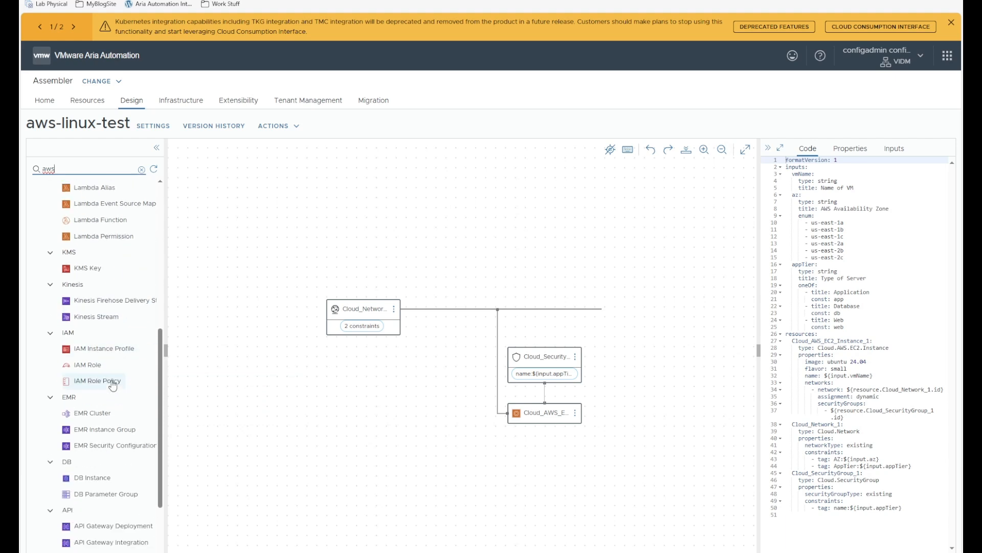
{"action": "scroll", "coordinate": [113, 384], "scroll_direction": "down", "scroll_amount": 2}
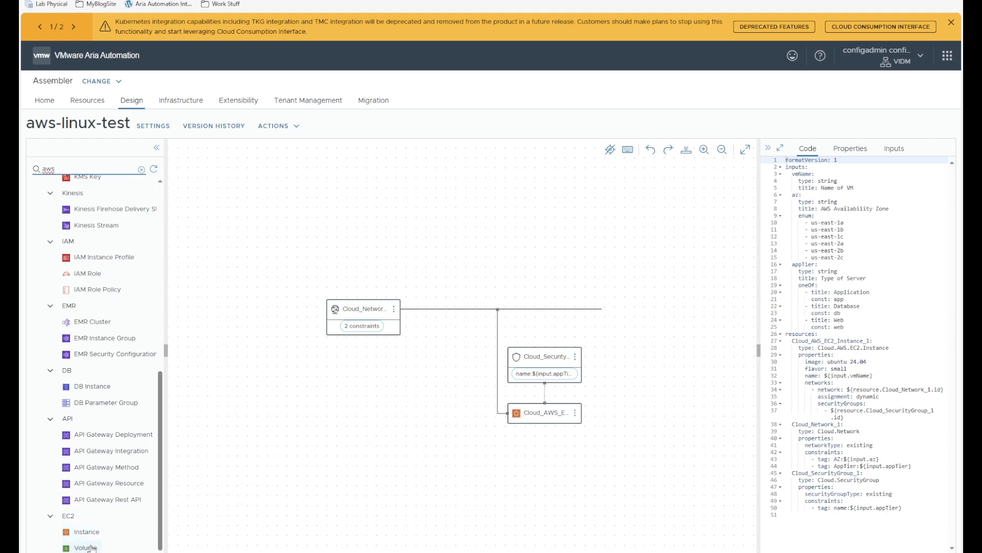
{"action": "scroll", "coordinate": [95, 465], "scroll_direction": "up", "scroll_amount": 5}
{"action": "scroll", "coordinate": [95, 466], "scroll_direction": "up", "scroll_amount": 3}
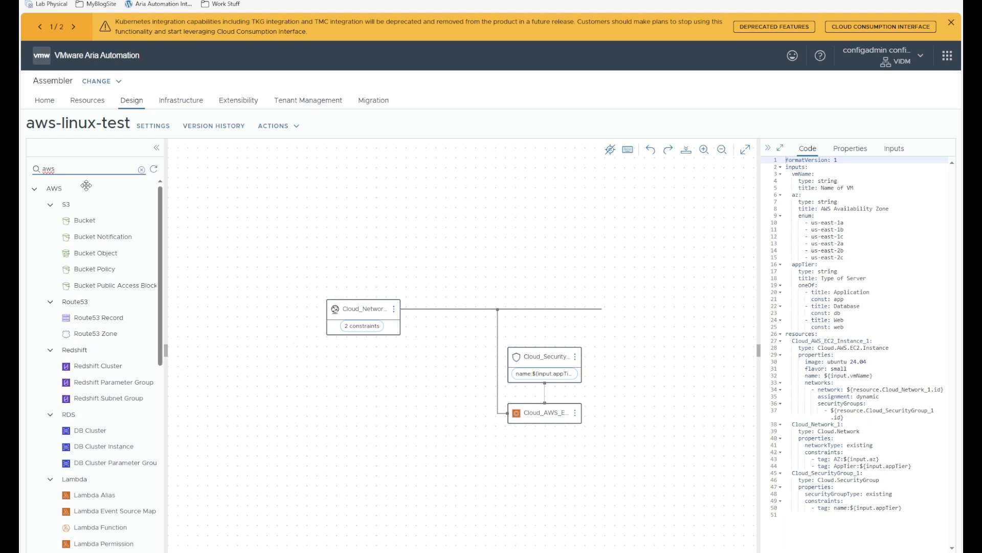
{"action": "left_click", "coordinate": [141, 169]}
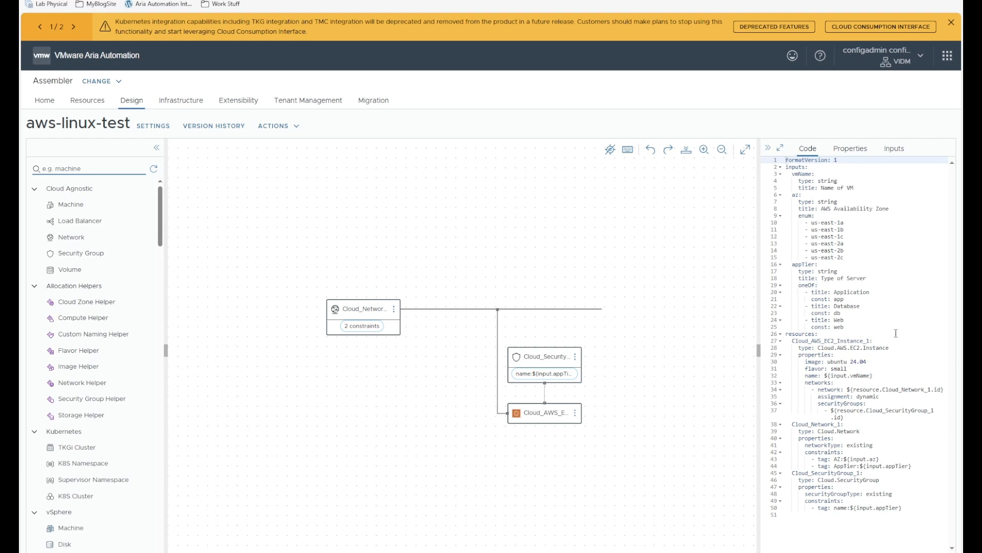
{"action": "left_click_drag", "start_coordinate": [855, 327], "coordinate": [875, 277]}
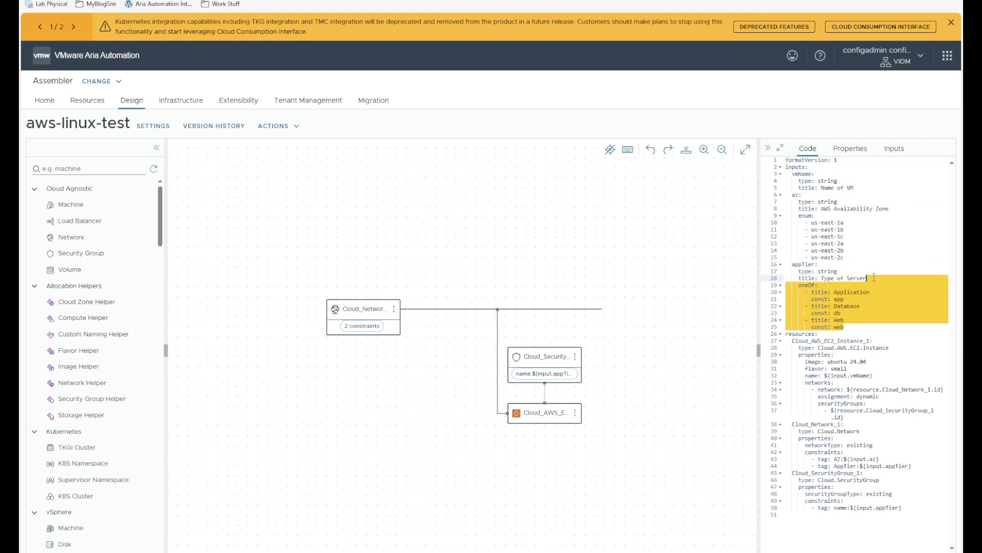
{"action": "left_click", "coordinate": [904, 238]}
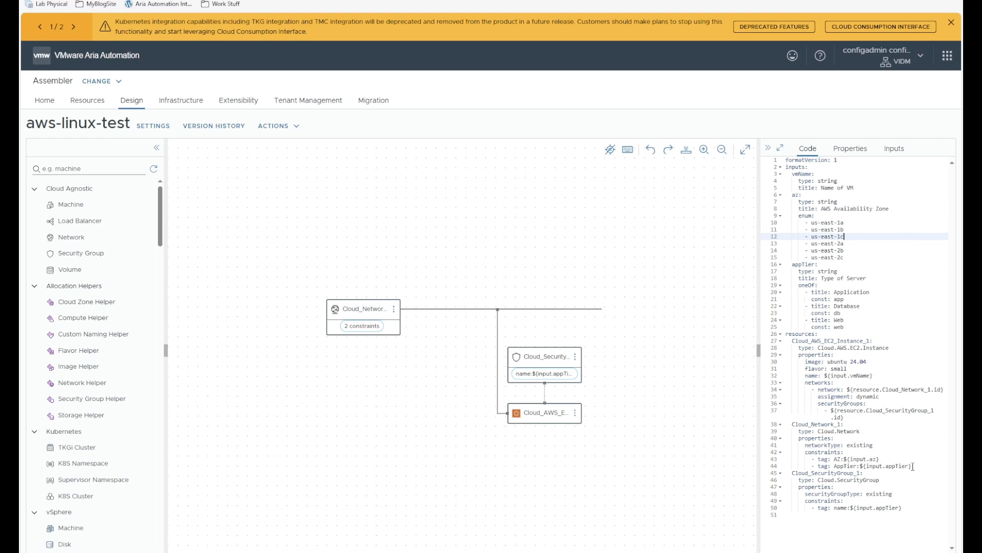
{"action": "left_click_drag", "start_coordinate": [917, 467], "coordinate": [815, 459]}
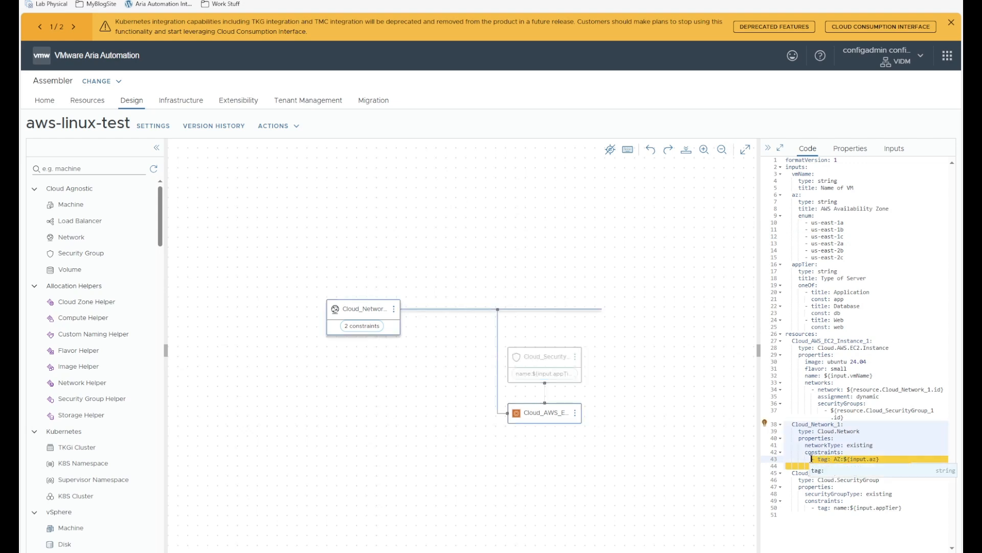
{"action": "left_click", "coordinate": [888, 542]}
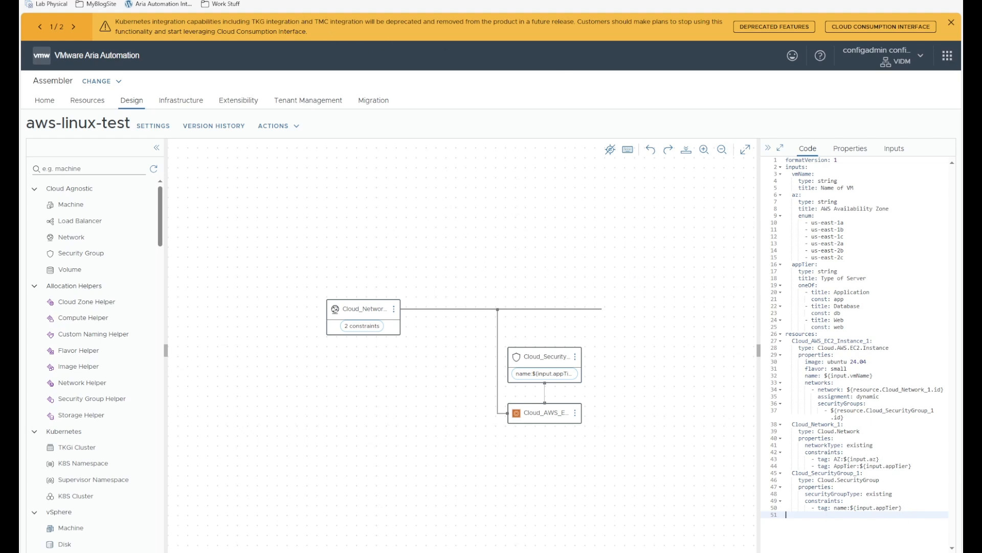
- List the discovered security groups under Infrastructure > Resources > Security, then go to the AWS console
{"action": "left_click", "coordinate": [180, 99]}
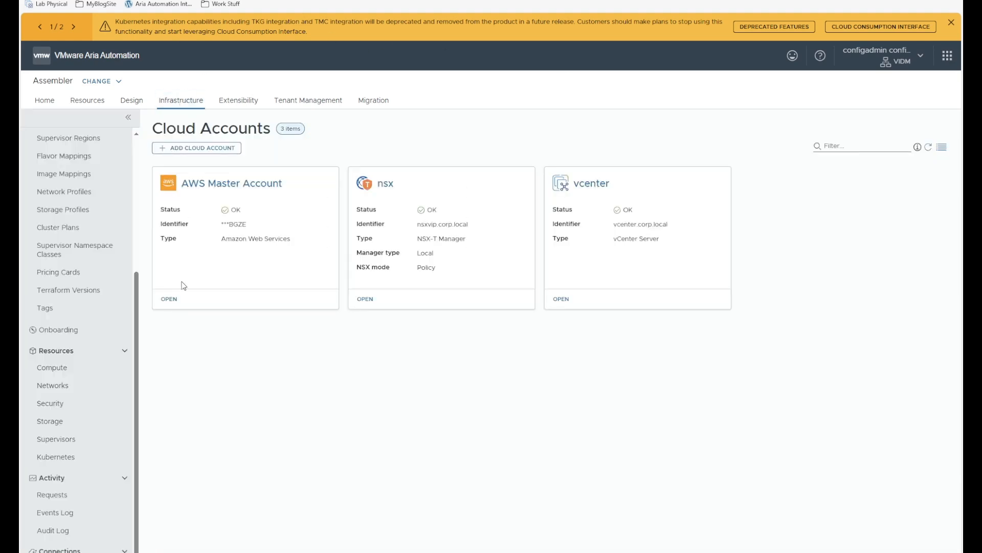
{"action": "left_click", "coordinate": [43, 403]}
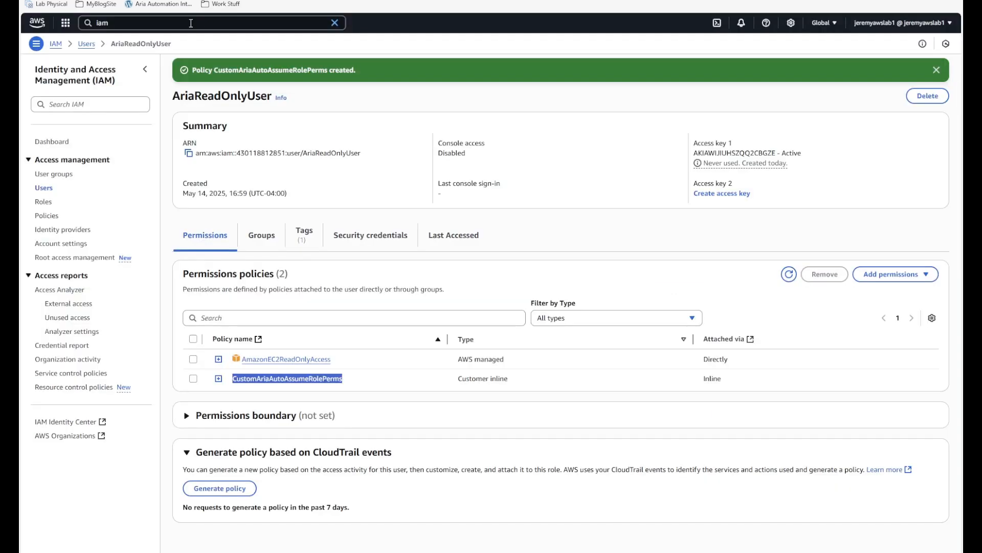
{"action": "left_click", "coordinate": [90, 23]}
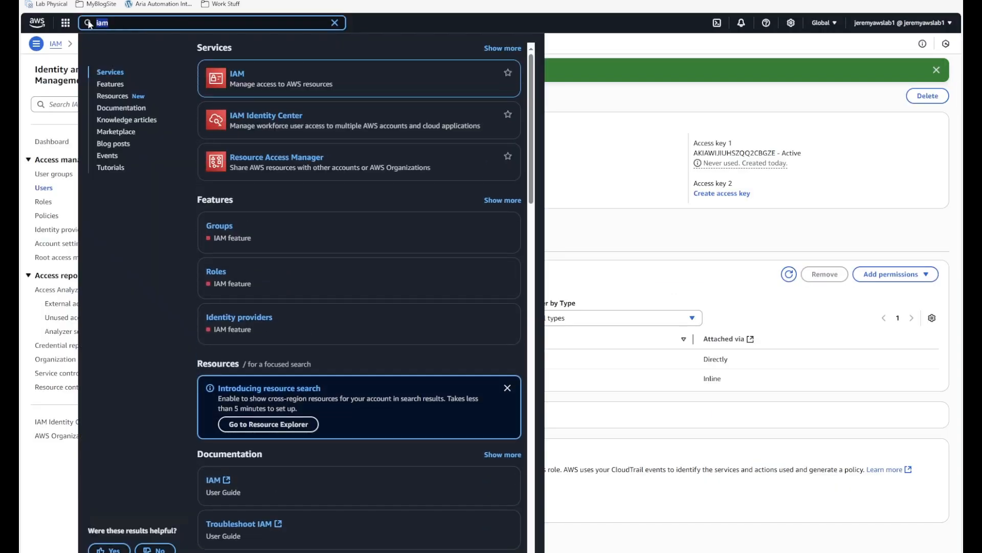
- In EC2 Security Groups, select the web group and check its tag: name = web
{"action": "type", "text": "ec2"}
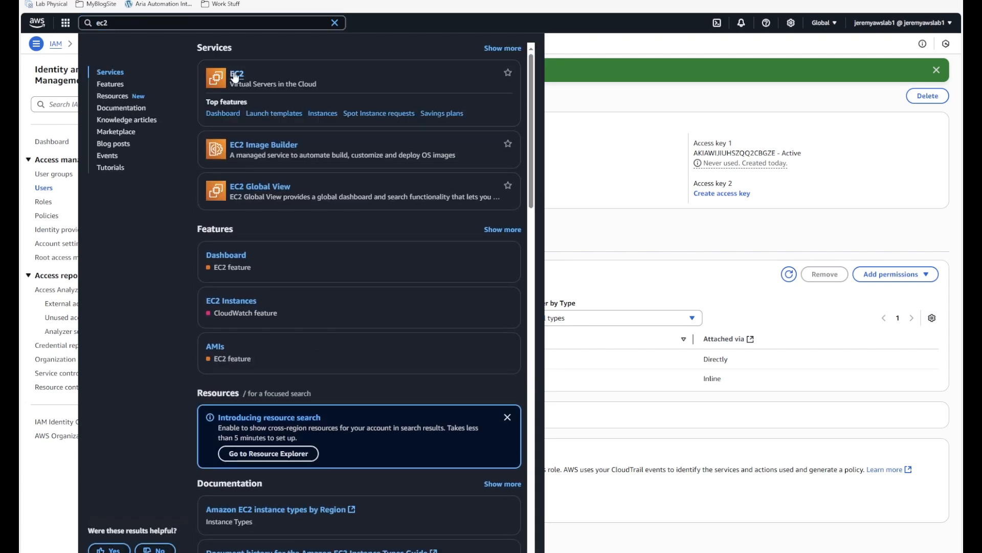
{"action": "left_click", "coordinate": [230, 95]}
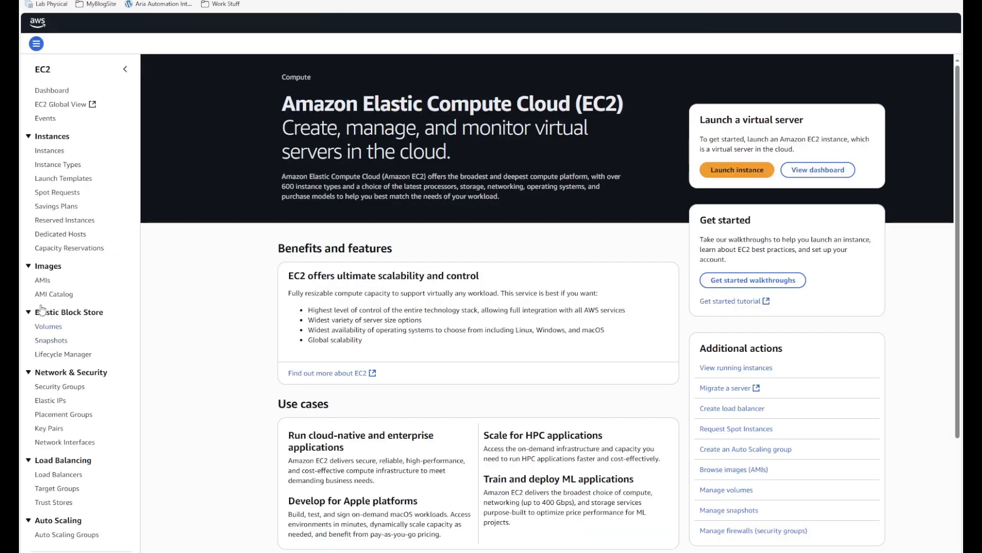
{"action": "left_click", "coordinate": [53, 387]}
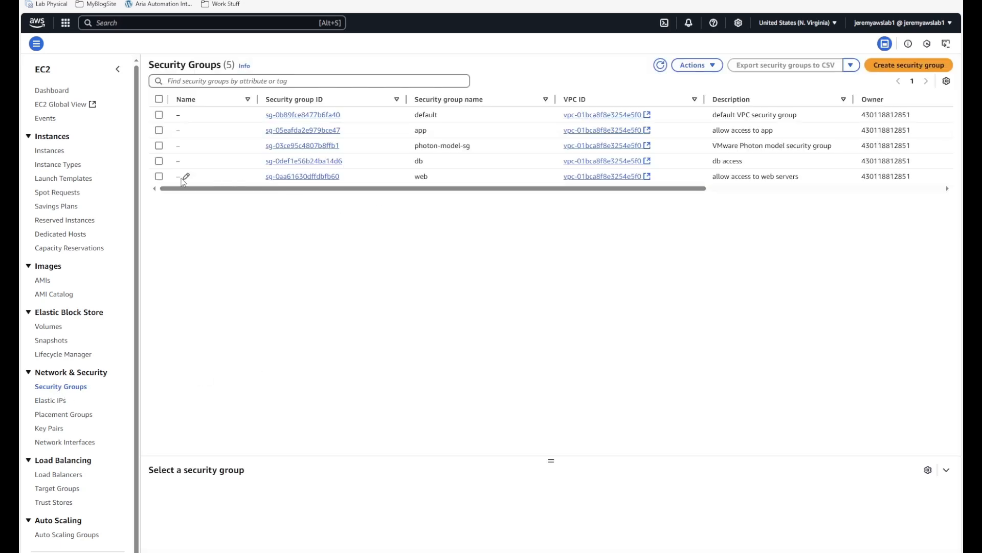
{"action": "left_click", "coordinate": [159, 177]}
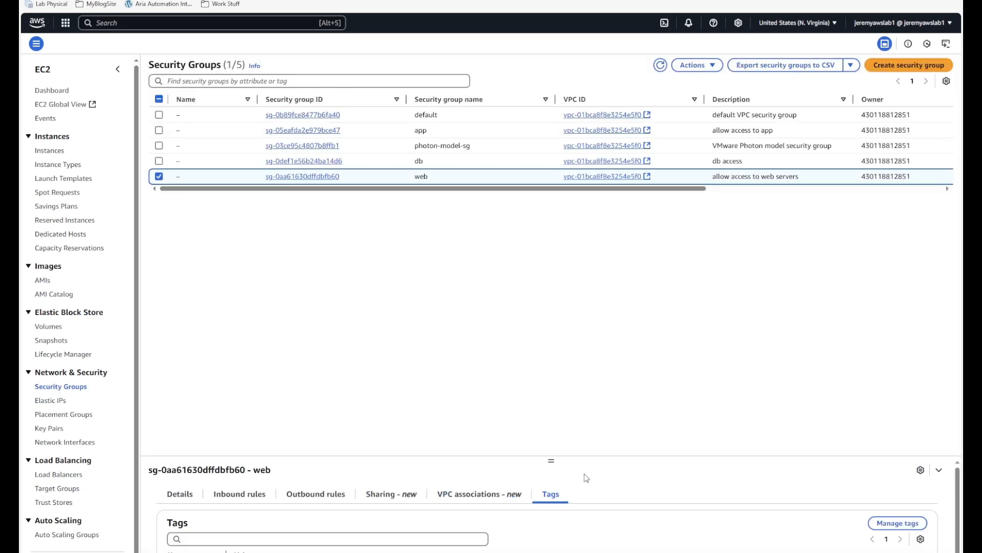
{"action": "left_click_drag", "start_coordinate": [550, 463], "coordinate": [535, 340]}
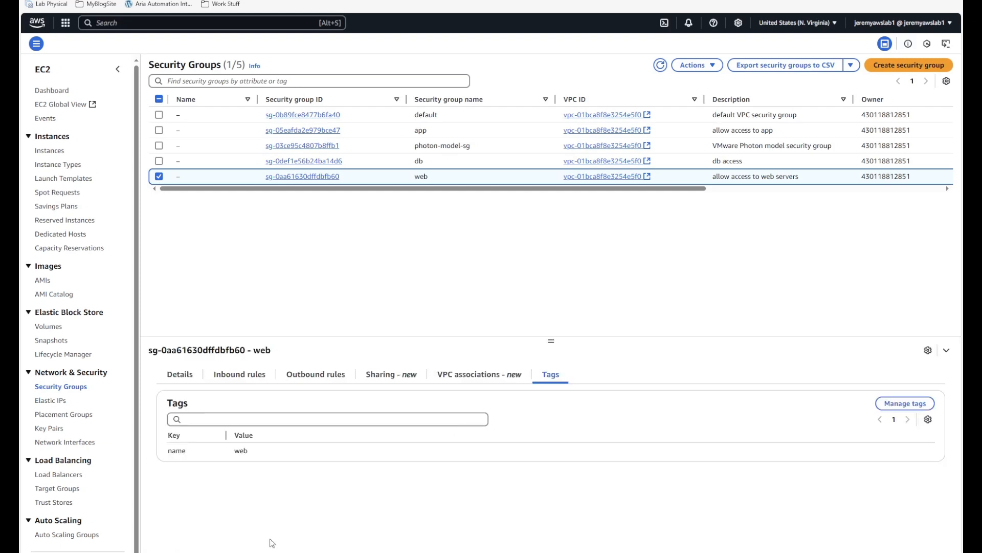
{"action": "double_click", "coordinate": [174, 450]}
{"action": "double_click", "coordinate": [241, 451]}
- Compare with the blueprint's security group constraint using the 'name' tag
{"action": "left_click", "coordinate": [246, 1]}
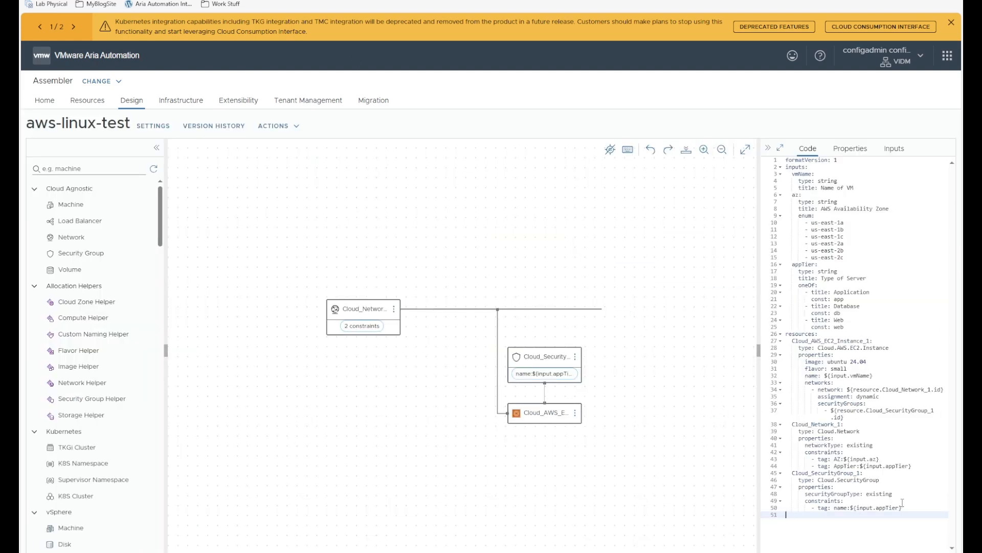
{"action": "mouse_move", "coordinate": [903, 507]}
{"action": "left_mouse_down"}
{"action": "mouse_move", "coordinate": [834, 509]}
{"action": "mouse_move", "coordinate": [899, 507]}
{"action": "left_mouse_up"}
{"action": "double_click", "coordinate": [839, 508]}
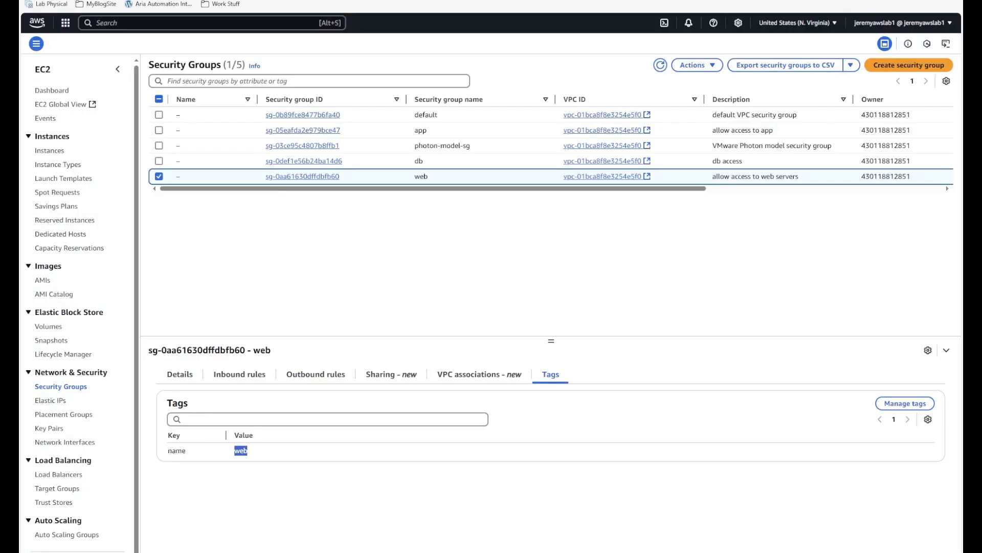
- Check the web group's inbound rule: HTTPS port 443 from 0.0.0.0/0
{"action": "left_click", "coordinate": [240, 374]}
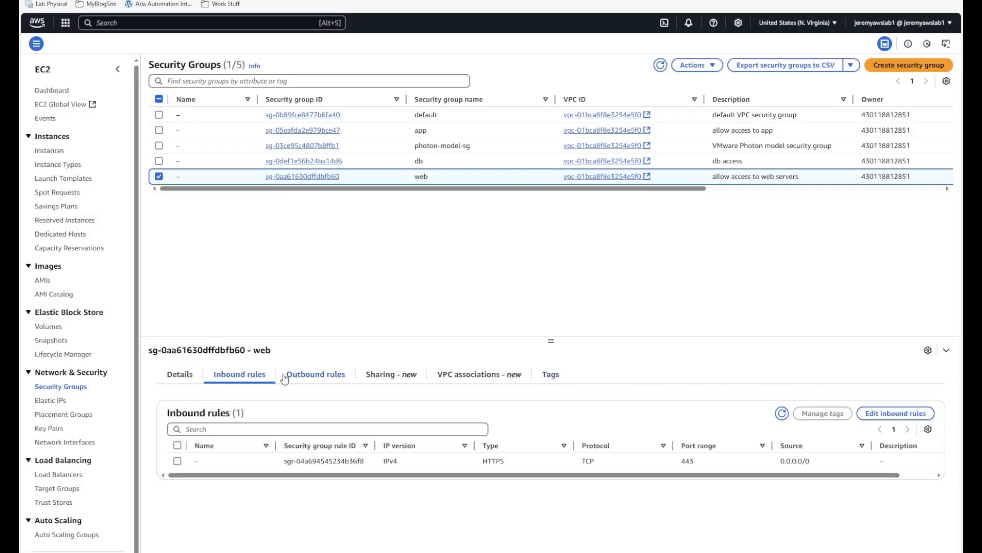
{"action": "left_click", "coordinate": [306, 380]}
{"action": "left_click", "coordinate": [240, 378]}
{"action": "left_click_drag", "start_coordinate": [816, 461], "coordinate": [776, 463]}
{"action": "left_click_drag", "start_coordinate": [699, 464], "coordinate": [669, 463]}
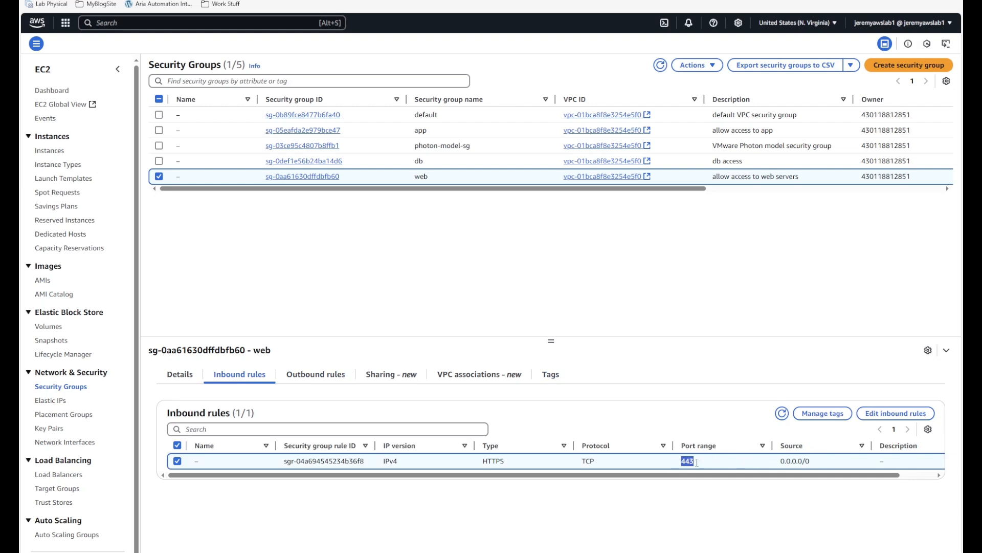
{"action": "left_click_drag", "start_coordinate": [822, 464], "coordinate": [767, 467]}
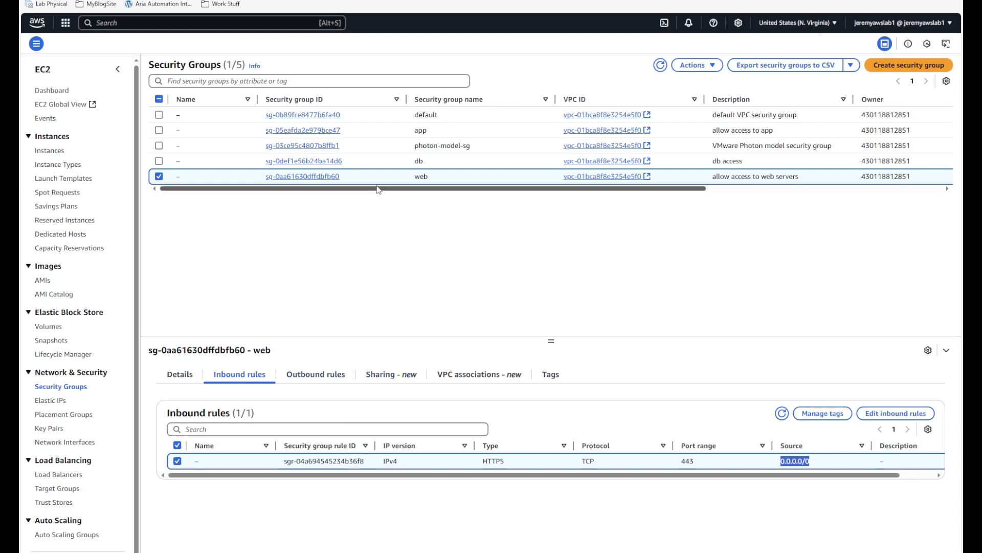
- Check the web group's outbound rule allowing All traffic on all ports, then select the app group
{"action": "left_click", "coordinate": [311, 379]}
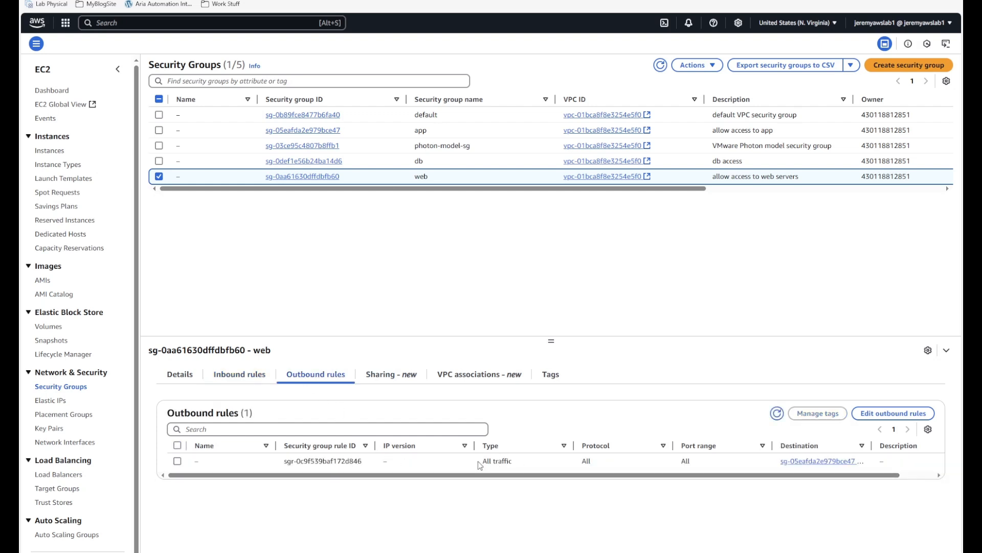
{"action": "left_click_drag", "start_coordinate": [479, 462], "coordinate": [513, 462]}
{"action": "left_click", "coordinate": [589, 463]}
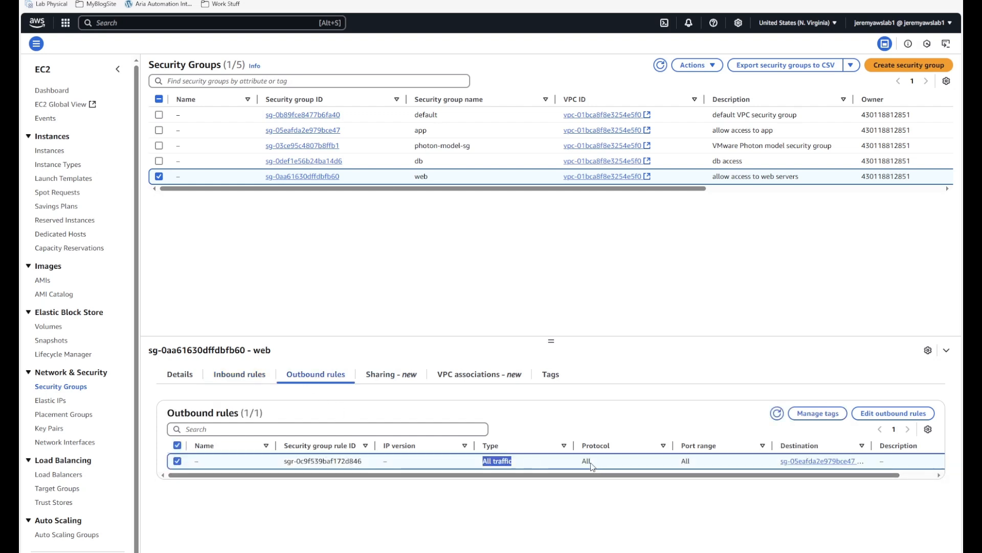
{"action": "double_click", "coordinate": [685, 461]}
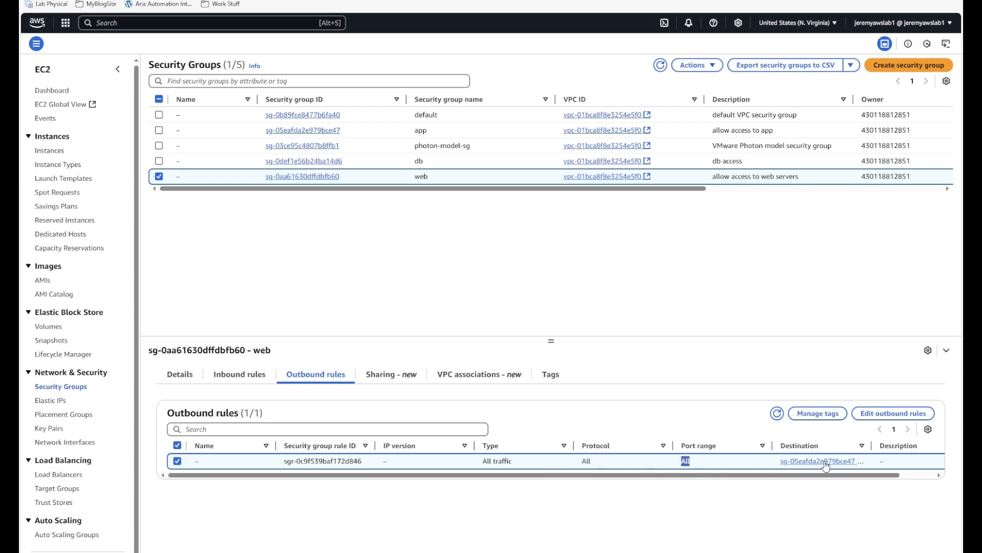
{"action": "left_click", "coordinate": [421, 130]}
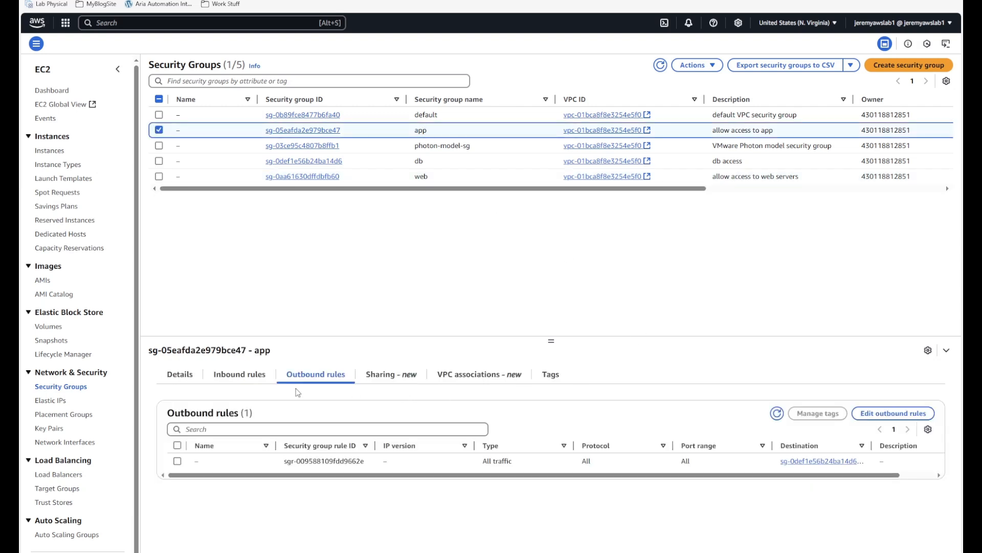
- Review the app group's inbound and outbound rules, then select the db group
{"action": "left_click", "coordinate": [240, 374]}
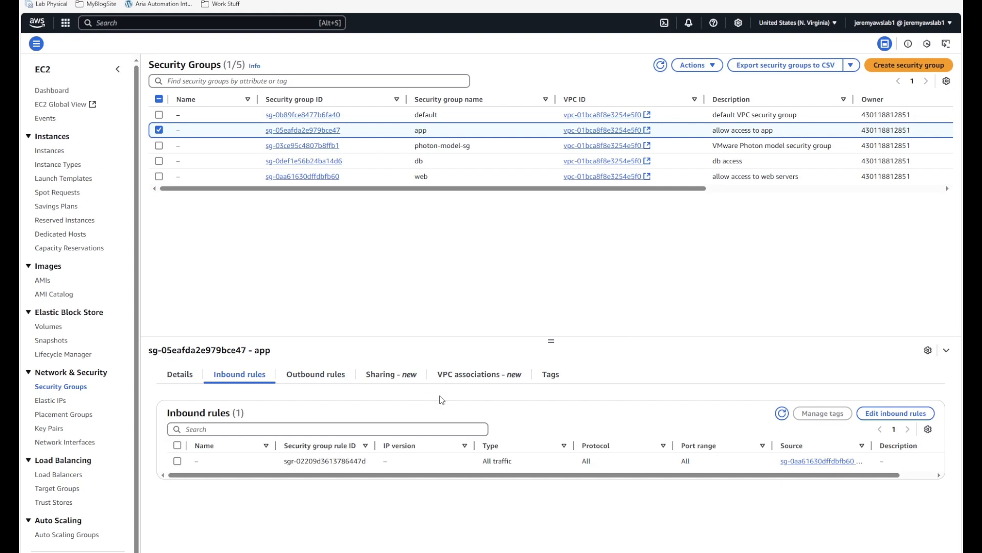
{"action": "left_click", "coordinate": [315, 376]}
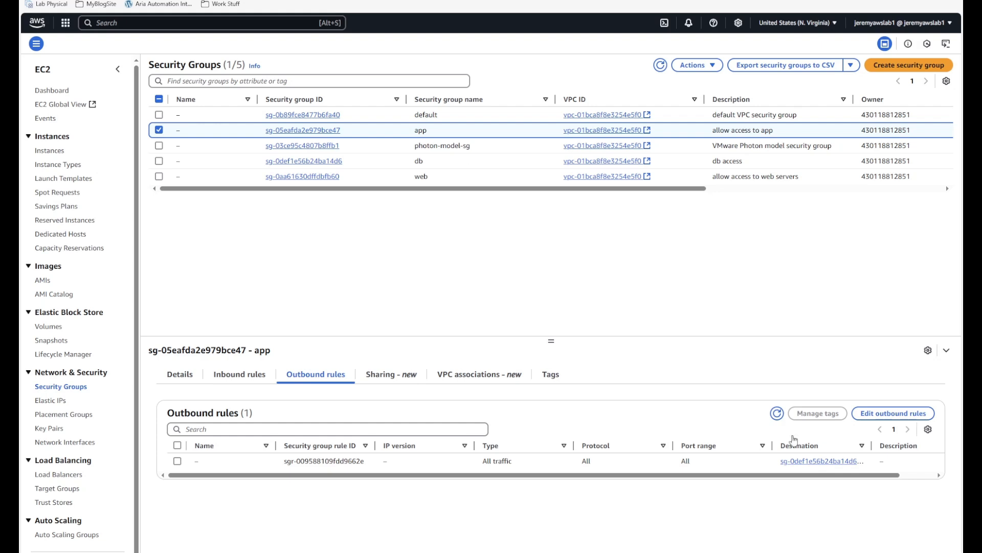
{"action": "left_click", "coordinate": [380, 174]}
{"action": "left_click", "coordinate": [380, 162]}
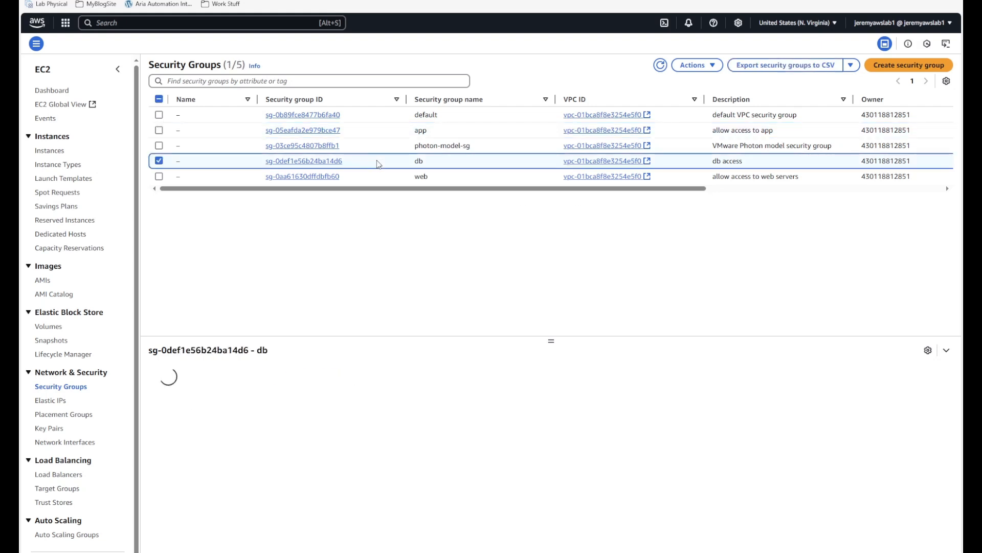
- Review the db group's inbound and outbound All traffic rules, then return to the aws-linux-test blueprint
{"action": "left_click", "coordinate": [239, 376]}
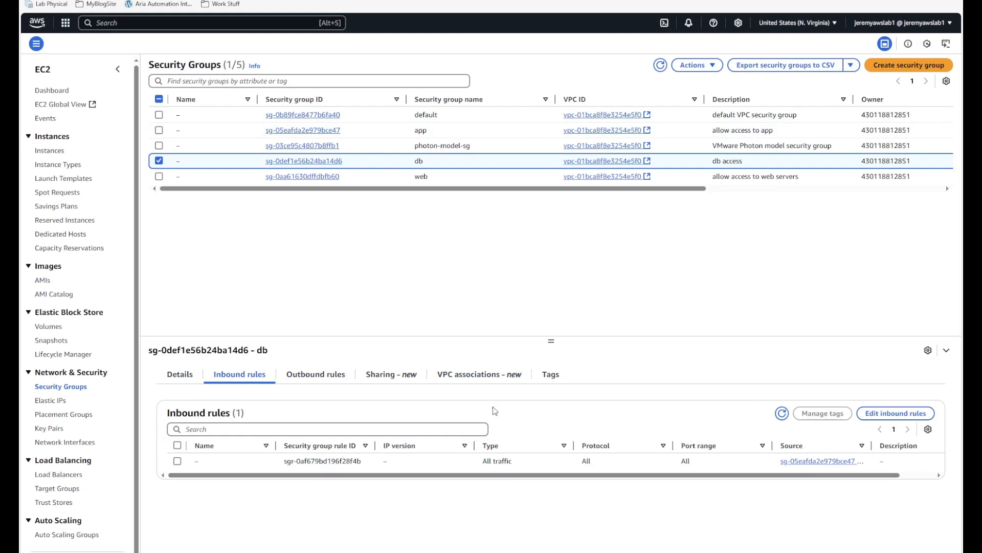
{"action": "left_click", "coordinate": [331, 381]}
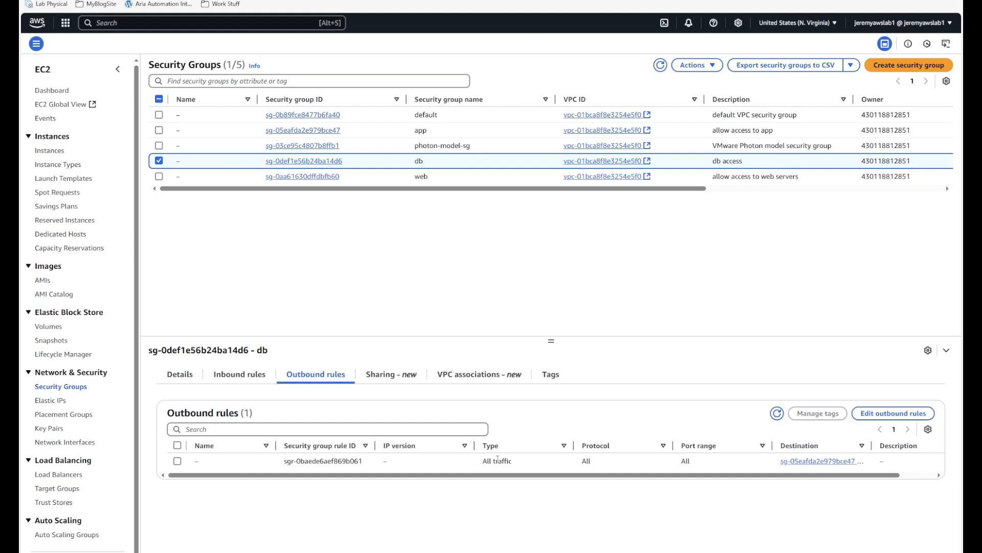
{"action": "left_click_drag", "start_coordinate": [483, 462], "coordinate": [535, 462]}
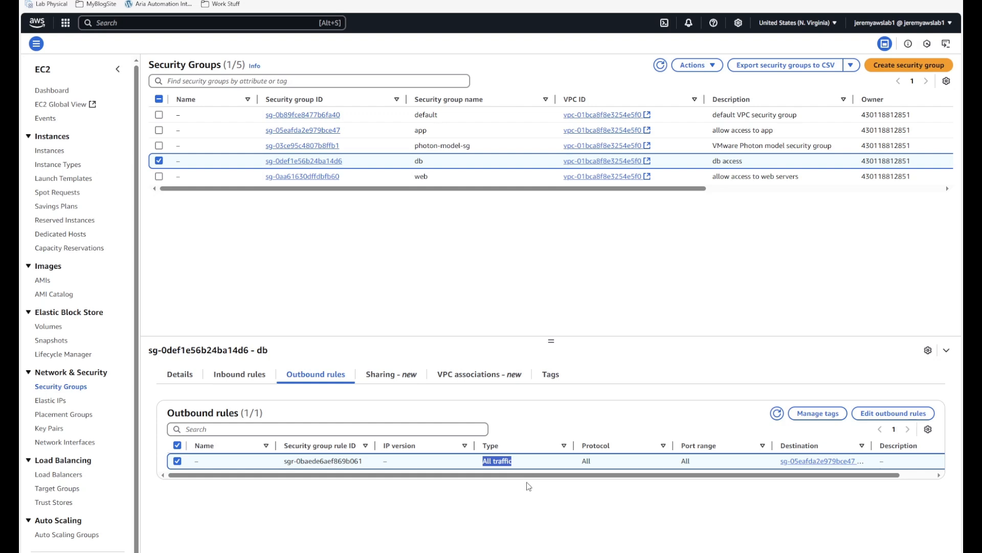
{"action": "left_click", "coordinate": [535, 498]}
{"action": "left_click", "coordinate": [264, 2]}
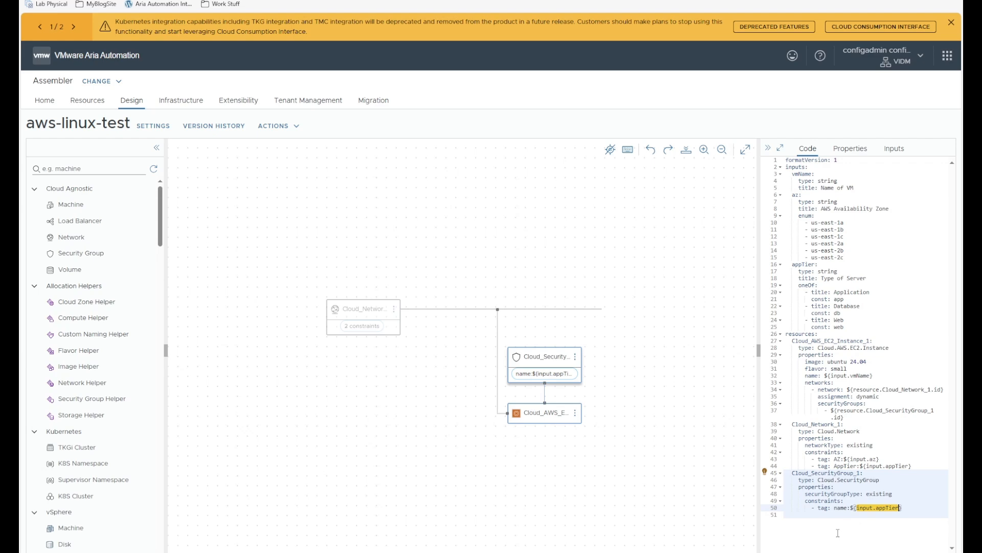
- Open the IAM Roles list in the AWS console through the 'iam' service search
{"action": "left_click", "coordinate": [212, 0]}
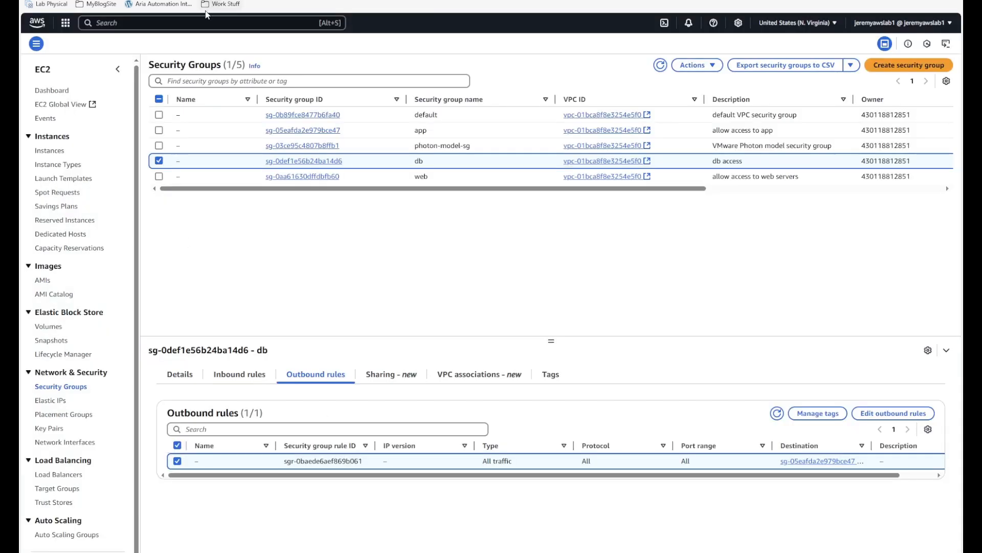
{"action": "left_click", "coordinate": [195, 22]}
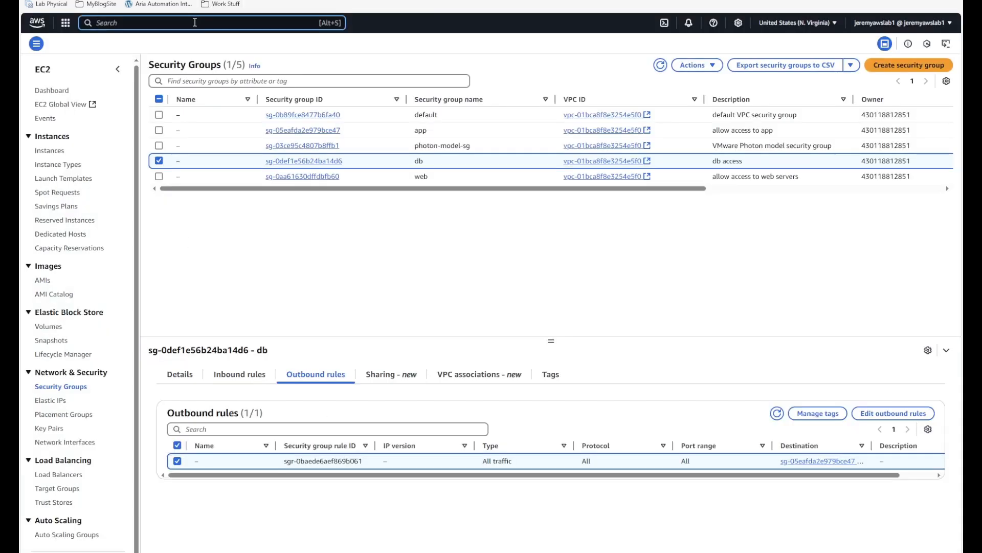
{"action": "type", "text": "iam"}
{"action": "key", "text": "Return"}
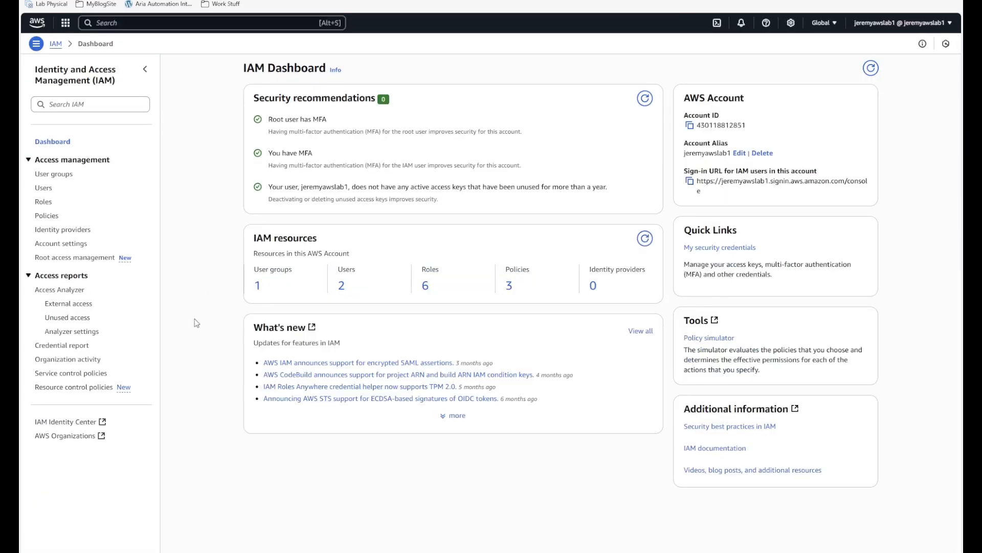
{"action": "left_click", "coordinate": [43, 204]}
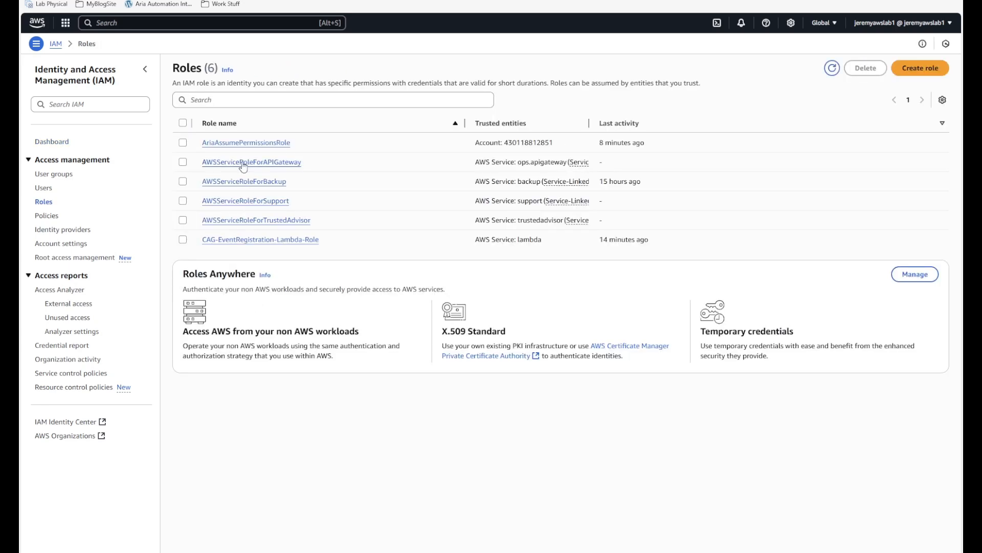
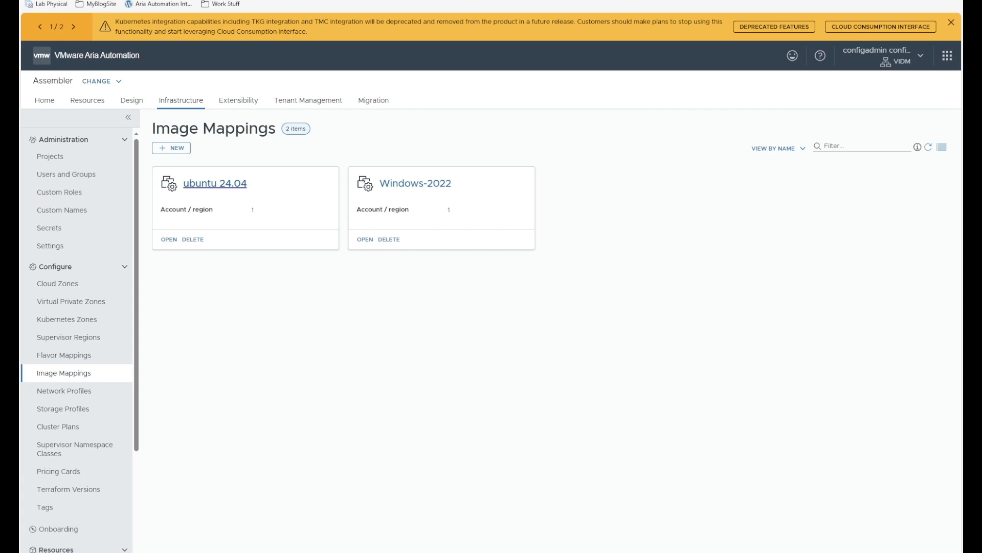
- Add an AWS Provisioning Account / us-east-1 row to the ubuntu 24.04 mapping and search images for 'ubuntu'
{"action": "left_click", "coordinate": [217, 185]}
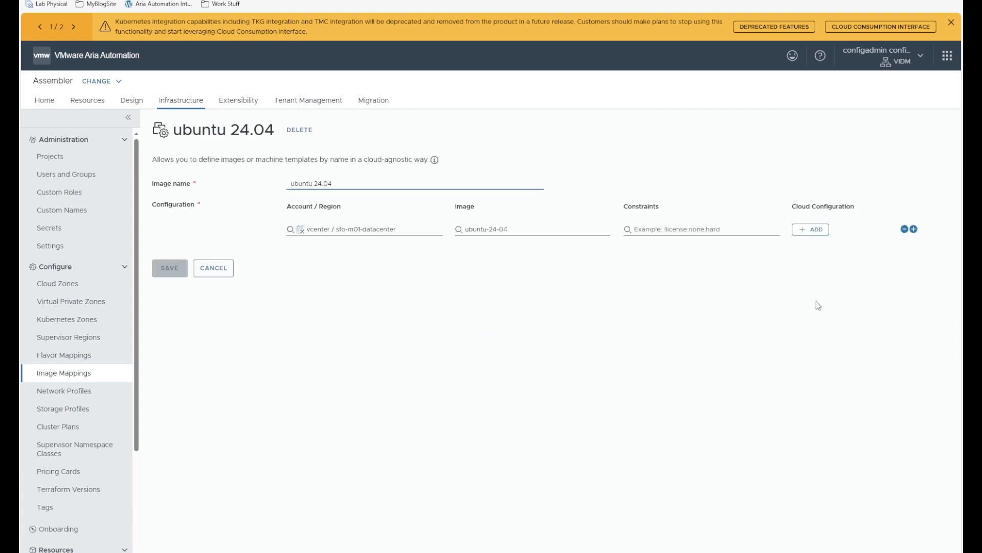
{"action": "left_click", "coordinate": [914, 229]}
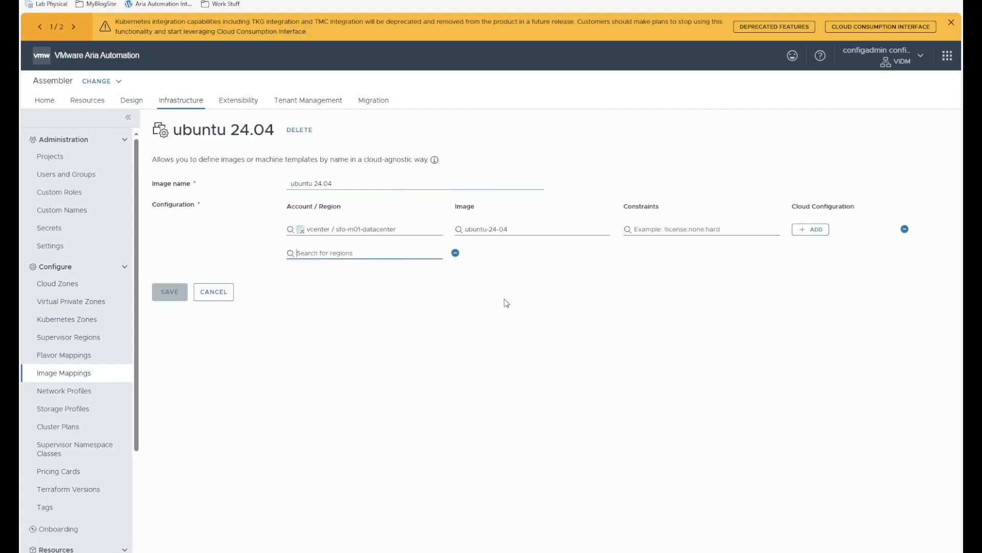
{"action": "left_click", "coordinate": [366, 262]}
{"action": "left_click", "coordinate": [354, 276]}
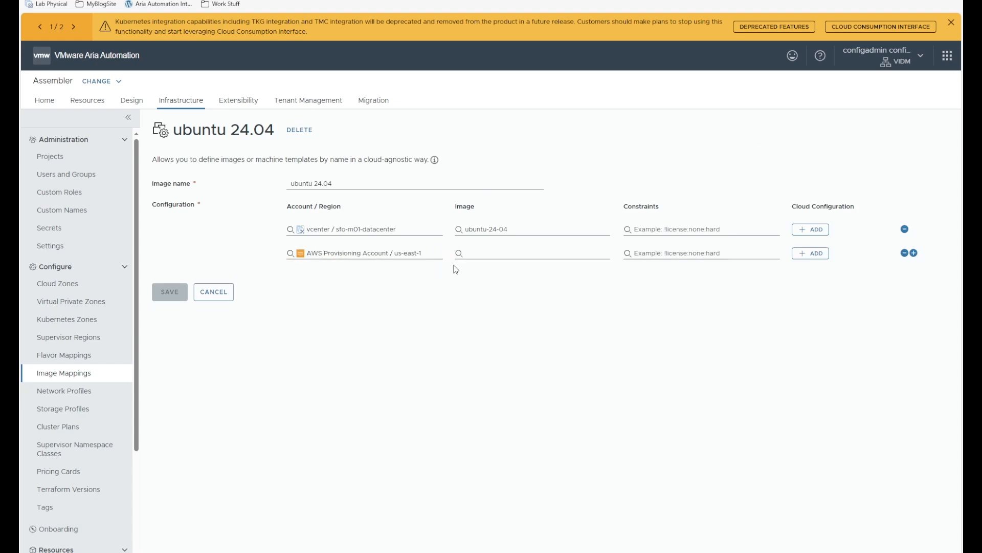
{"action": "left_click", "coordinate": [483, 255]}
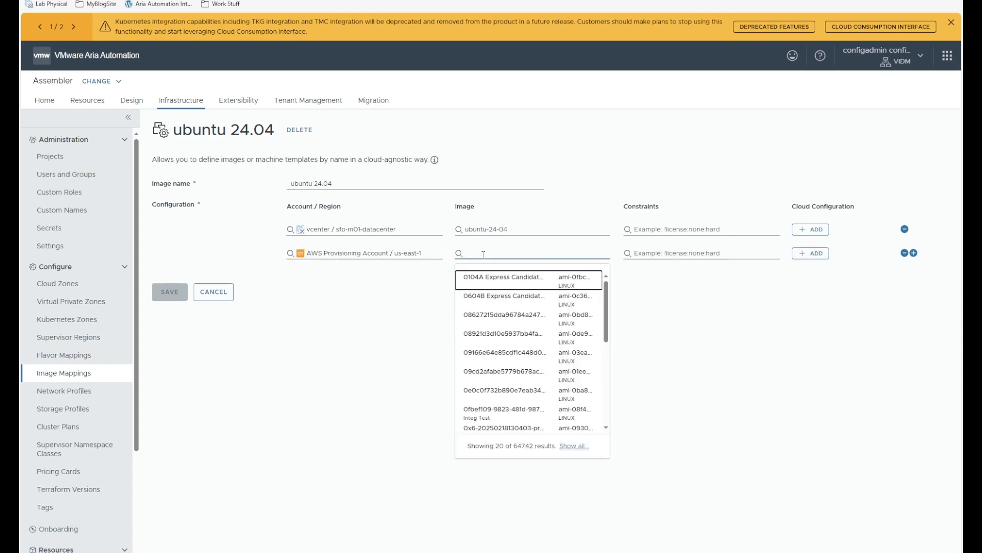
{"action": "type", "text": "ub"}
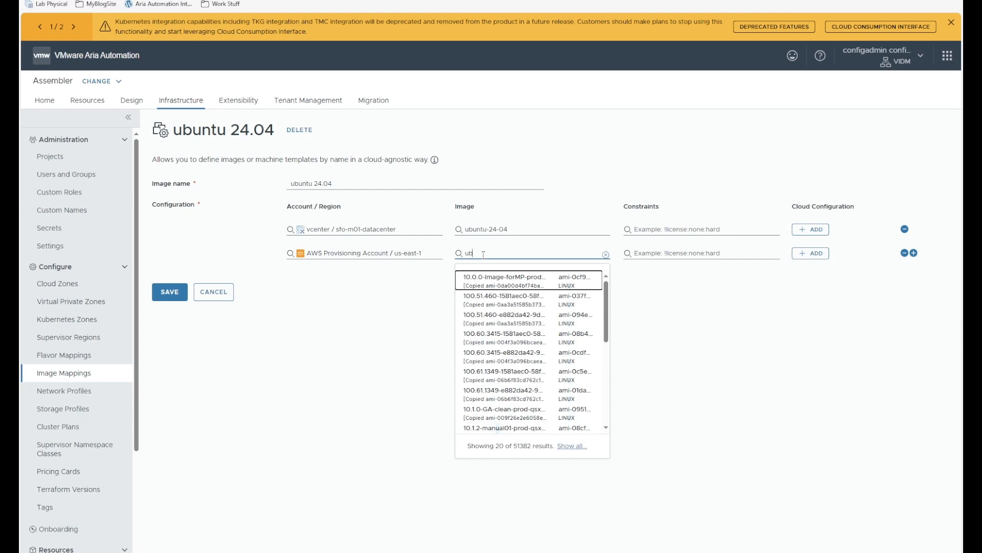
{"action": "type", "text": "untu"}
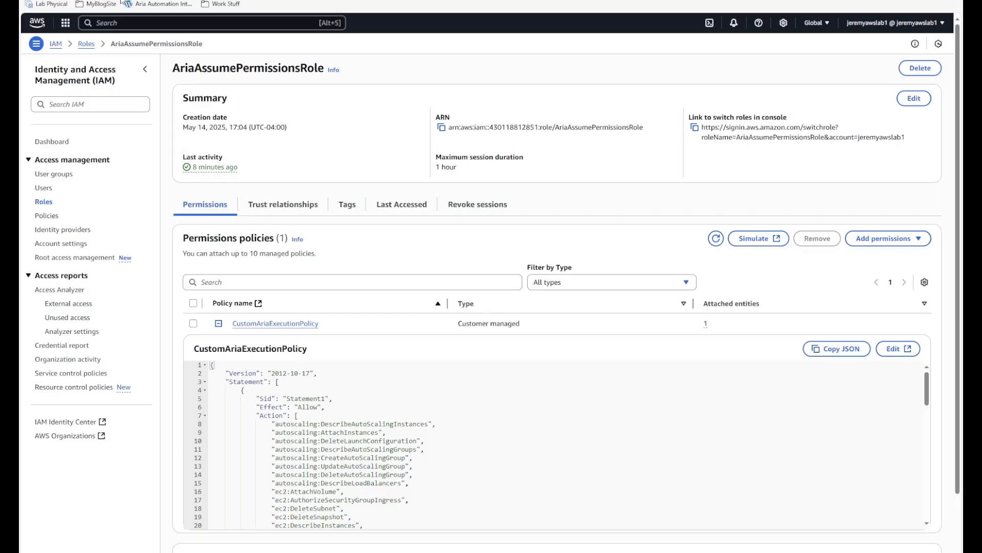
- Go to the EC2 console via the 'ec2' service search
{"action": "left_click", "coordinate": [113, 23]}
{"action": "type", "text": "ec2"}
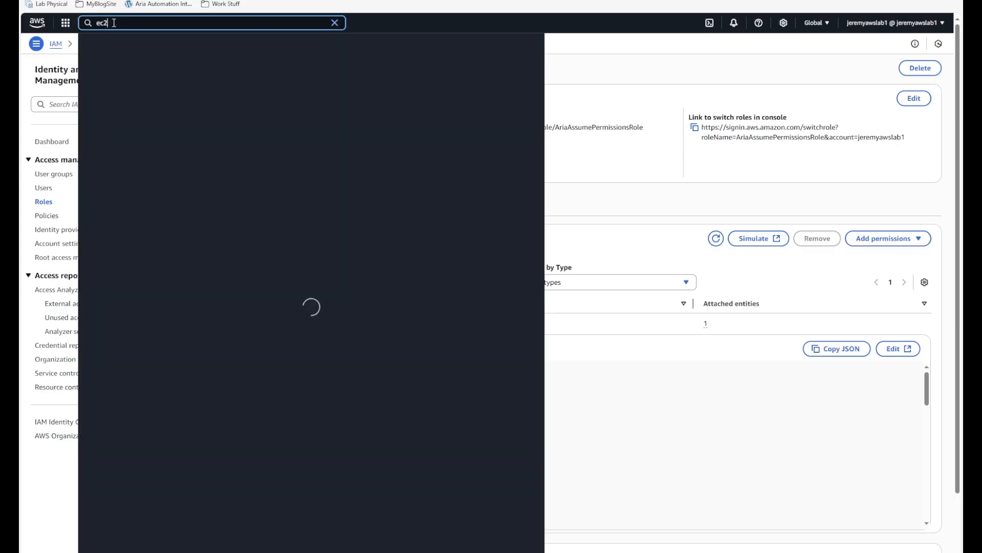
{"action": "key", "text": "Return"}
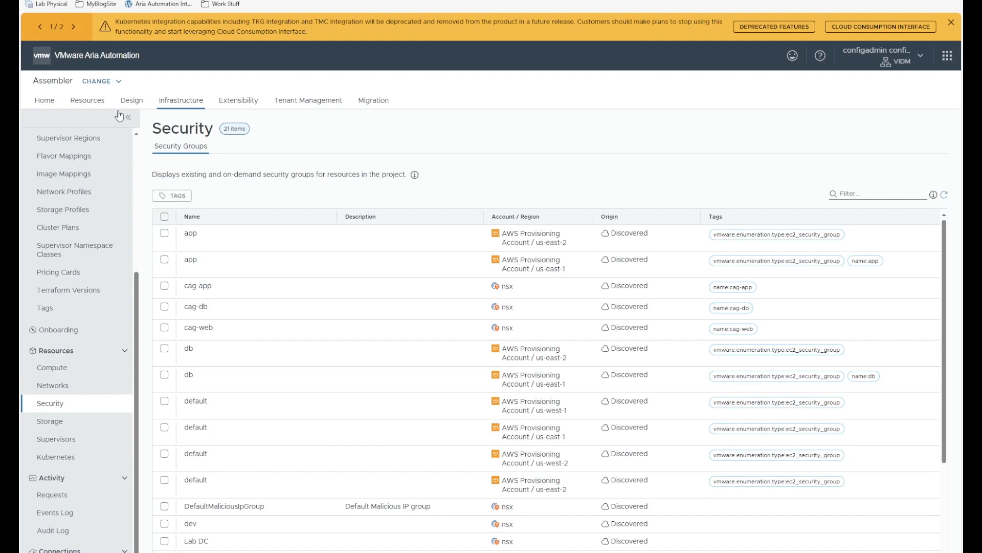
- Open test1's deployment history and read the instance type 'small' error
{"action": "left_click", "coordinate": [89, 101]}
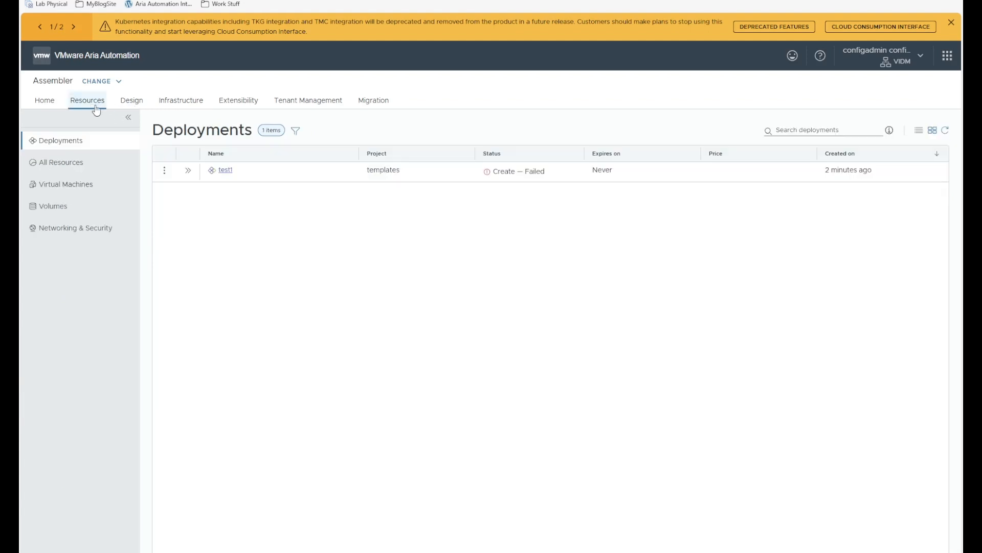
{"action": "left_click", "coordinate": [225, 171]}
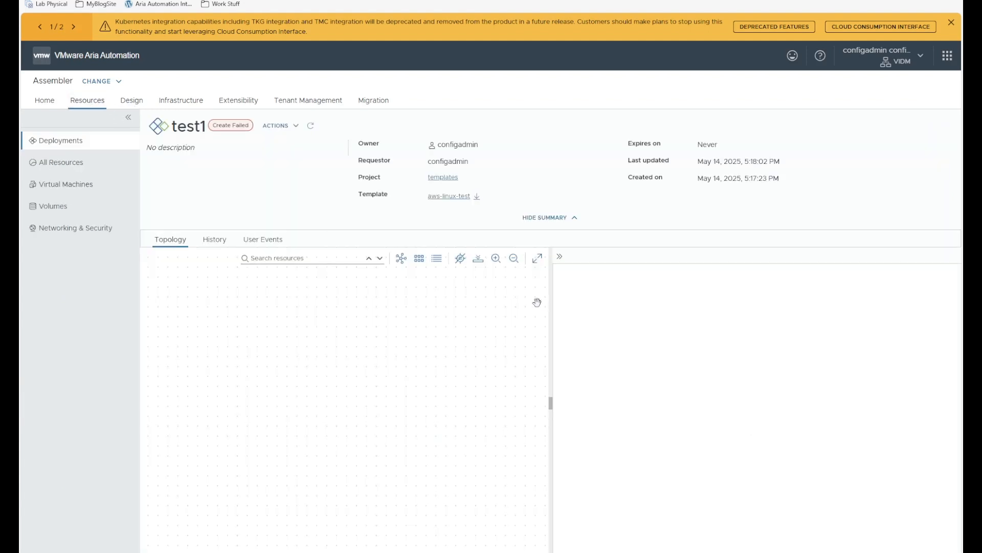
{"action": "left_click", "coordinate": [214, 240]}
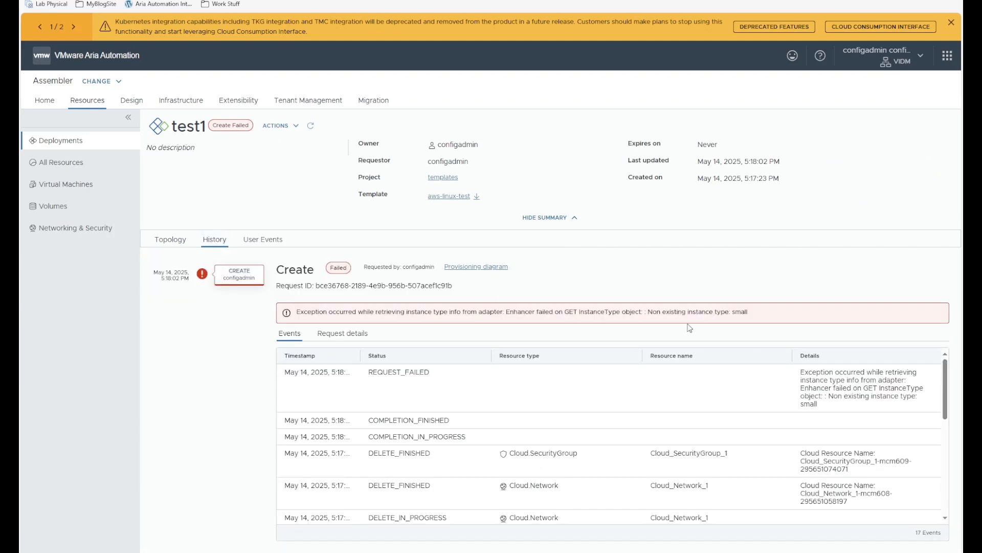
{"action": "left_click_drag", "start_coordinate": [751, 313], "coordinate": [679, 313]}
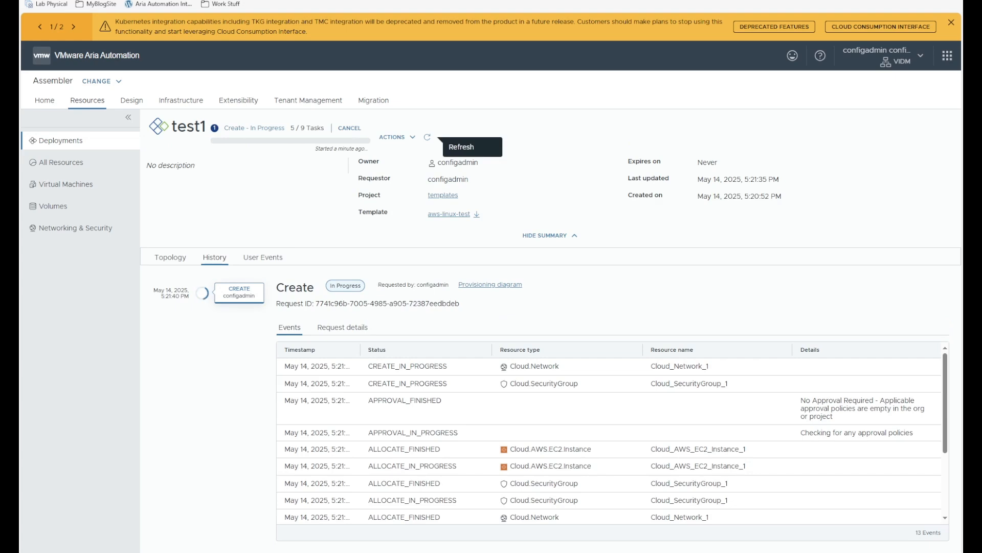
- Refresh test1 and confirm its create request inputs: vmName test1, az us-east-1a
{"action": "left_click", "coordinate": [428, 140]}
{"action": "left_click", "coordinate": [342, 327]}
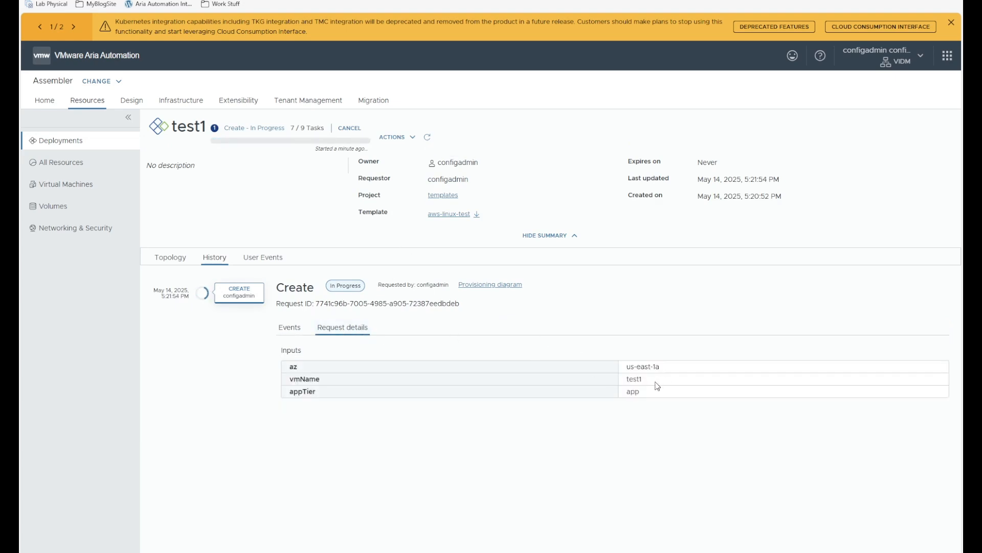
{"action": "left_click_drag", "start_coordinate": [657, 383], "coordinate": [616, 383]}
{"action": "left_click", "coordinate": [718, 458]}
{"action": "left_click_drag", "start_coordinate": [665, 366], "coordinate": [616, 366]}
{"action": "left_click", "coordinate": [755, 361]}
- Show the EC2 Instances list in the AWS console, still empty for N. Virginia
{"action": "left_click", "coordinate": [328, 1]}
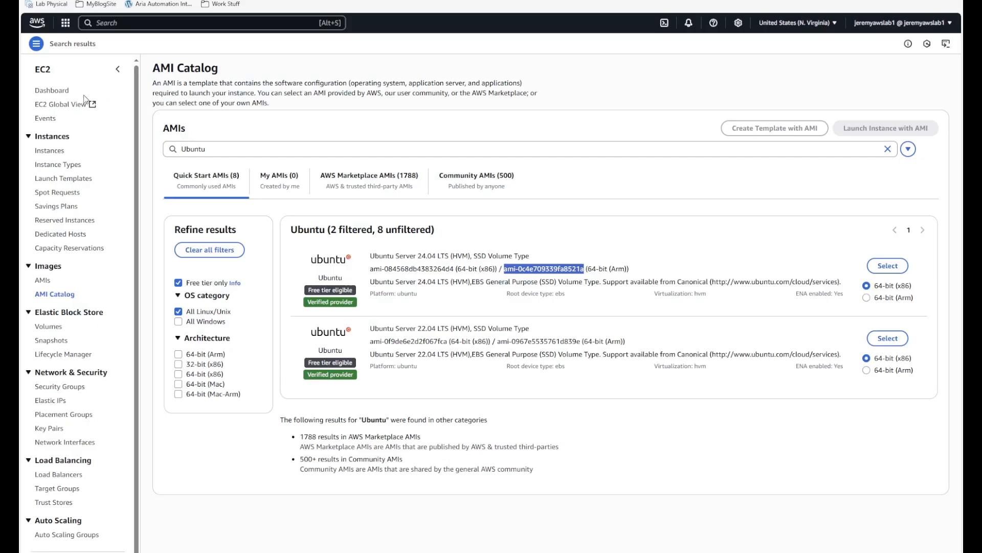
{"action": "left_click", "coordinate": [57, 151]}
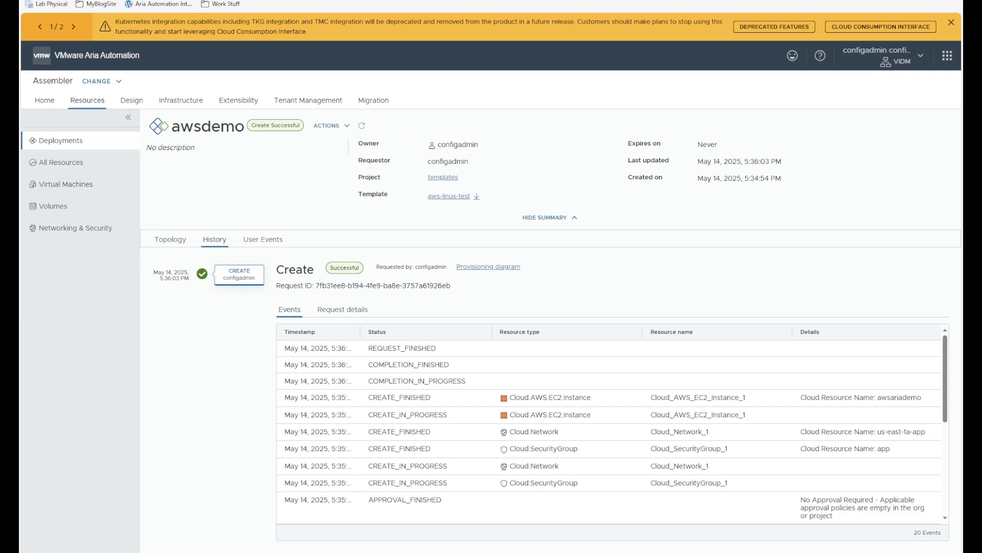
- Check awsdemo's request inputs show VM name awsariademo, then go to the AWS console
{"action": "left_click", "coordinate": [341, 311]}
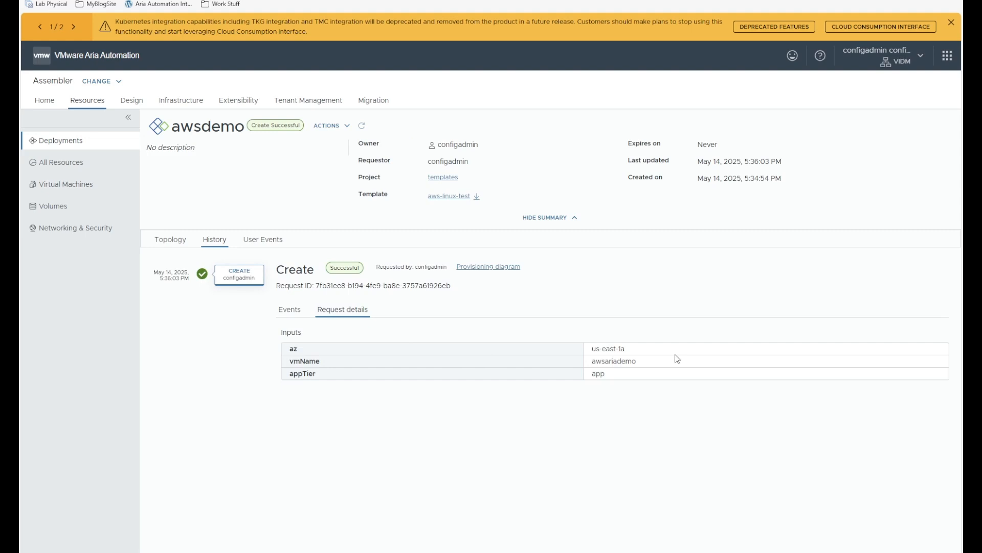
{"action": "left_click_drag", "start_coordinate": [665, 363], "coordinate": [642, 360]}
{"action": "key", "text": "ctrl+Tab"}
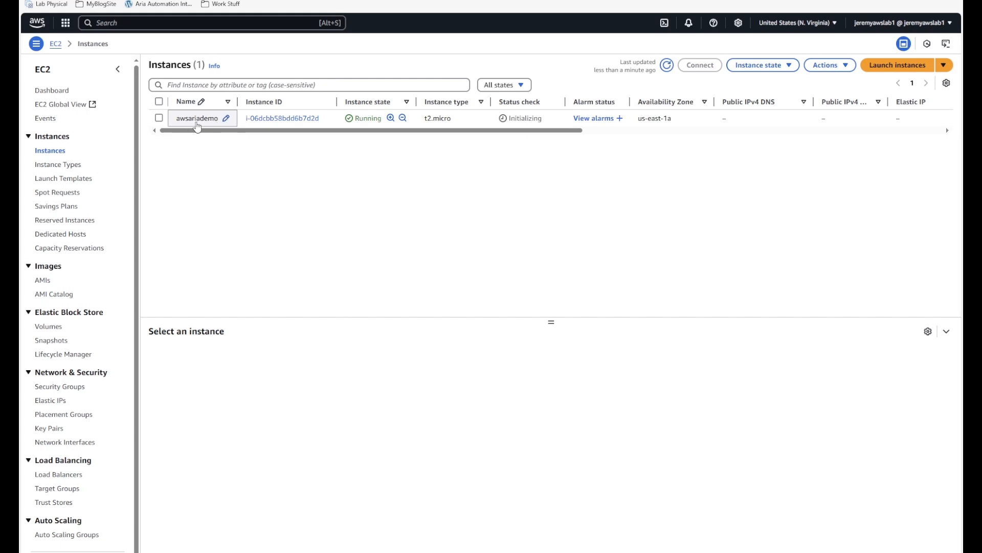
- Confirm awsariademo has the app security group and us-east-1a-app subnet, then return to Aria
{"action": "double_click", "coordinate": [159, 119]}
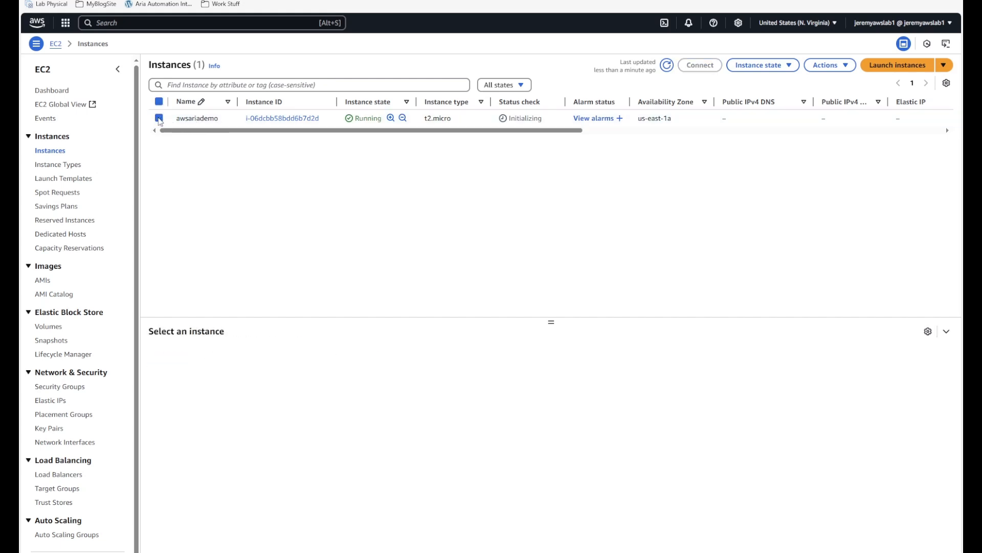
{"action": "left_click", "coordinate": [159, 119]}
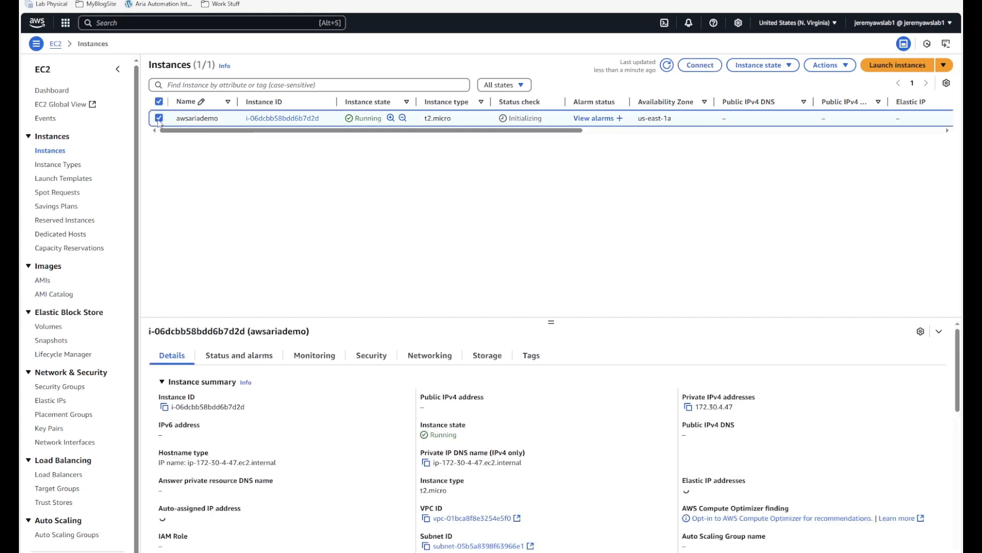
{"action": "left_click", "coordinate": [362, 363]}
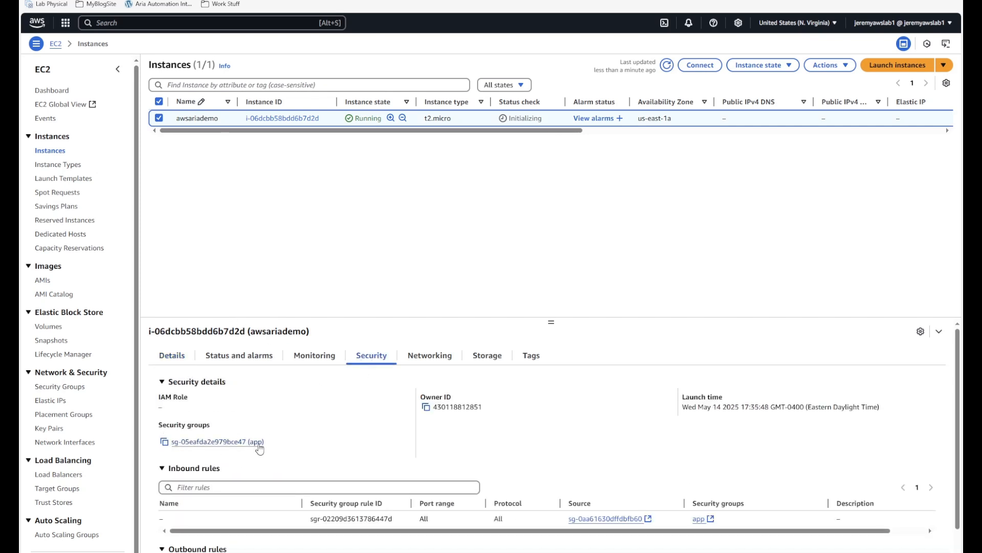
{"action": "left_click", "coordinate": [429, 358]}
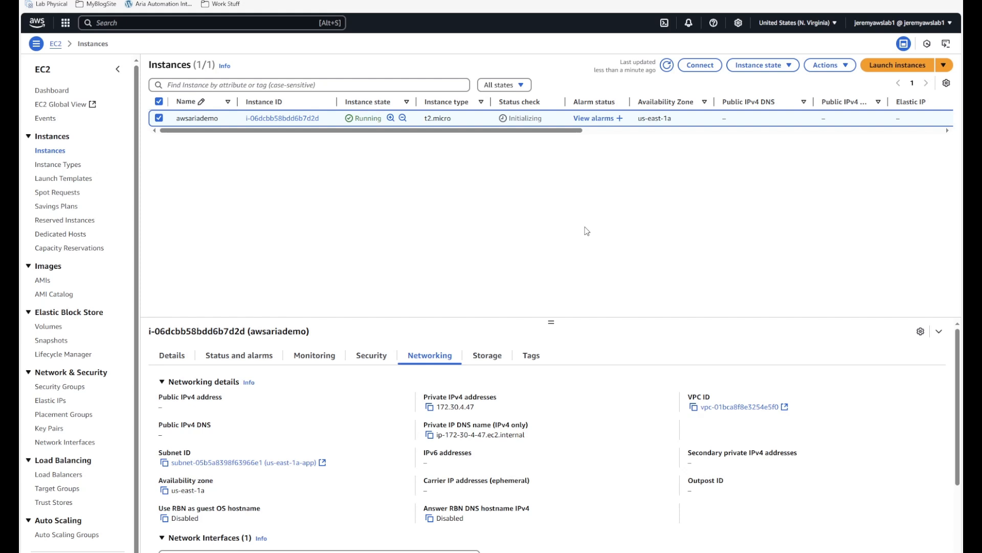
{"action": "left_click", "coordinate": [177, 0]}
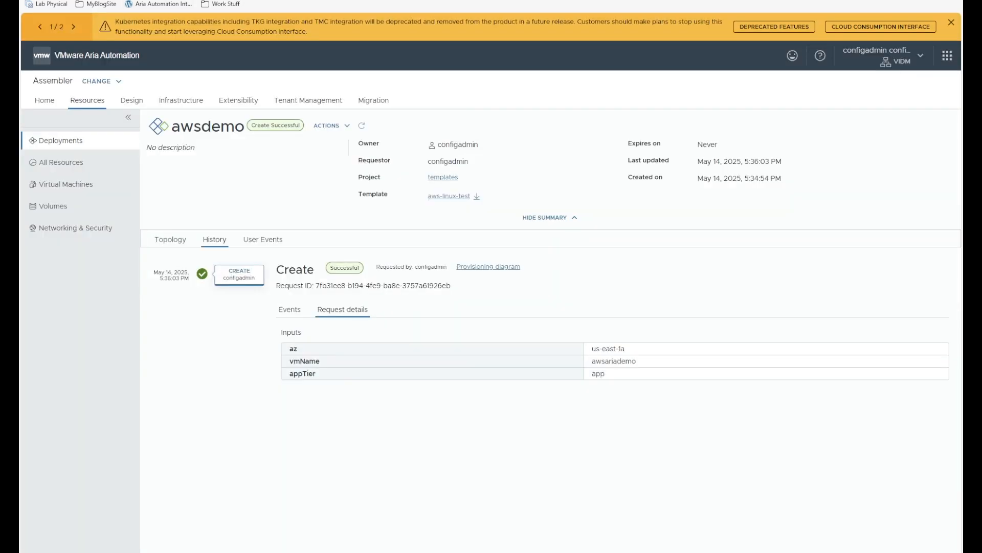